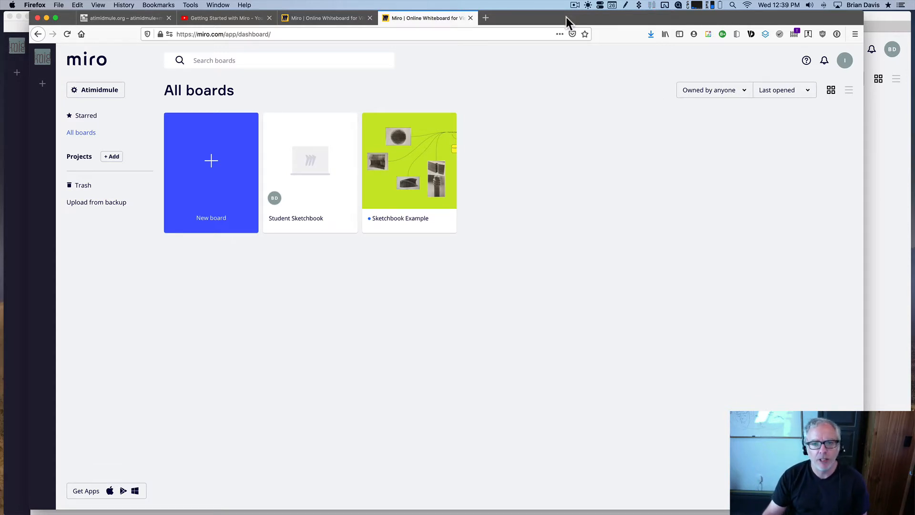
Switch from the browser to the Miro desktop app and open the Student Sketchbook board
drag(567, 17, 562, 18)
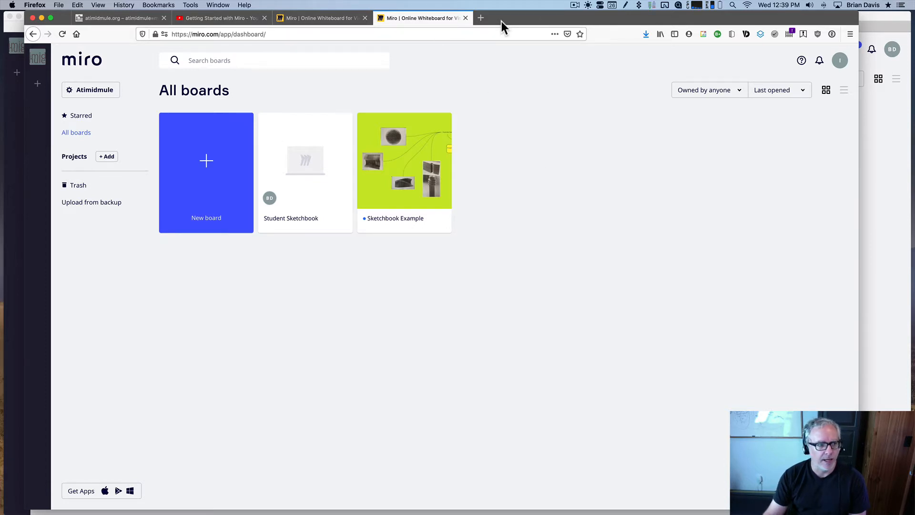
click(10, 106)
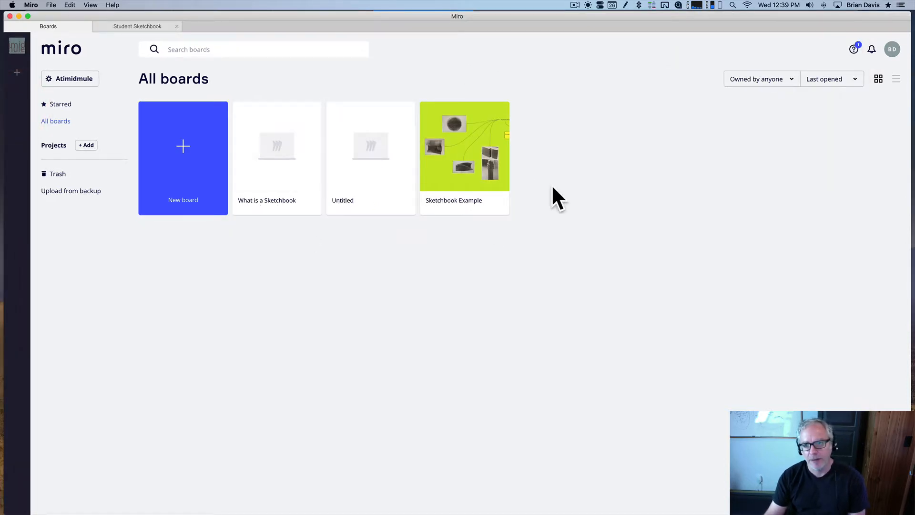
drag(574, 22, 571, 13)
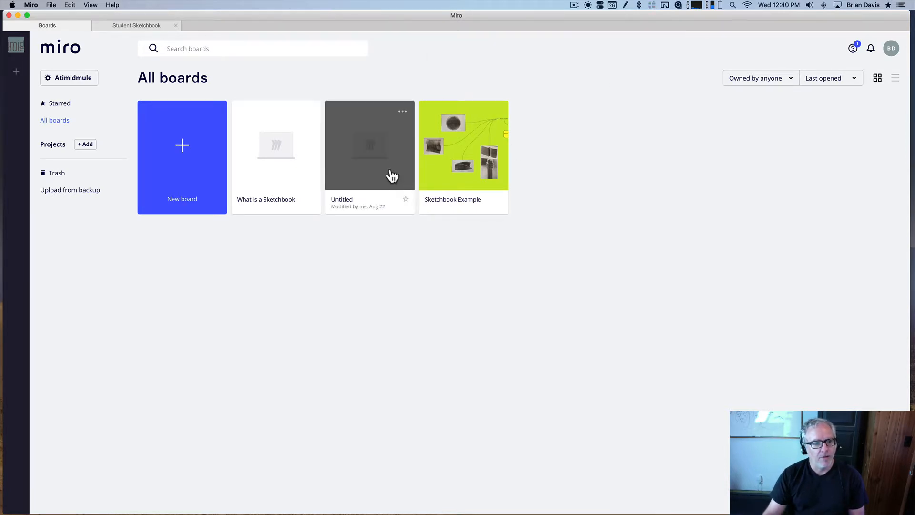
click(146, 25)
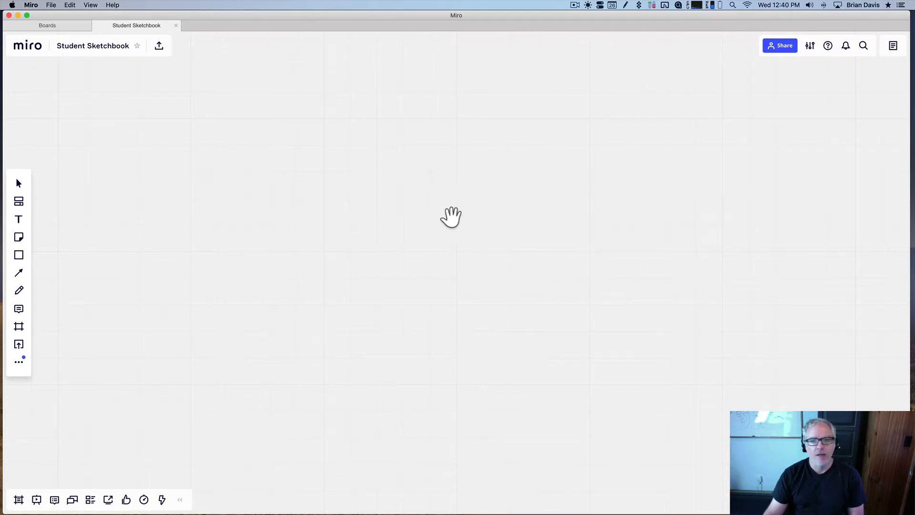
drag(492, 217, 507, 232)
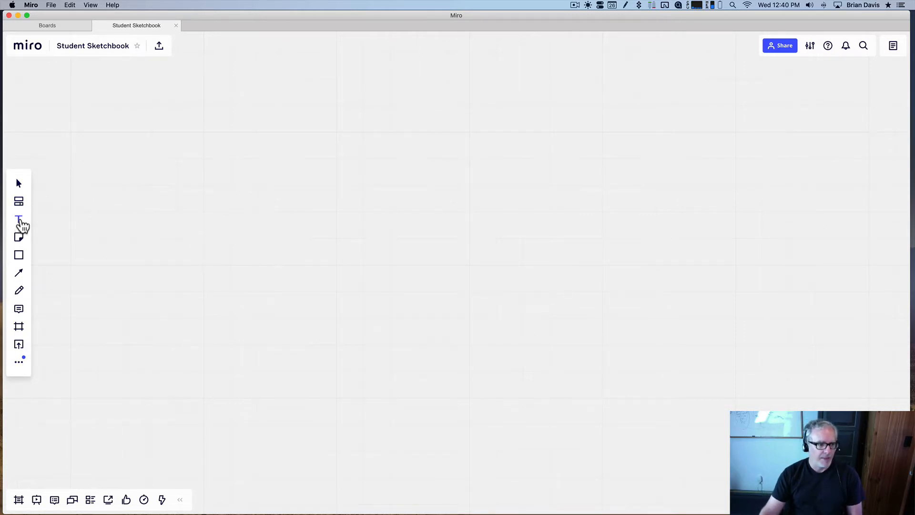
Add a text object reading "My Space" in the upper middle of the empty board
click(20, 220)
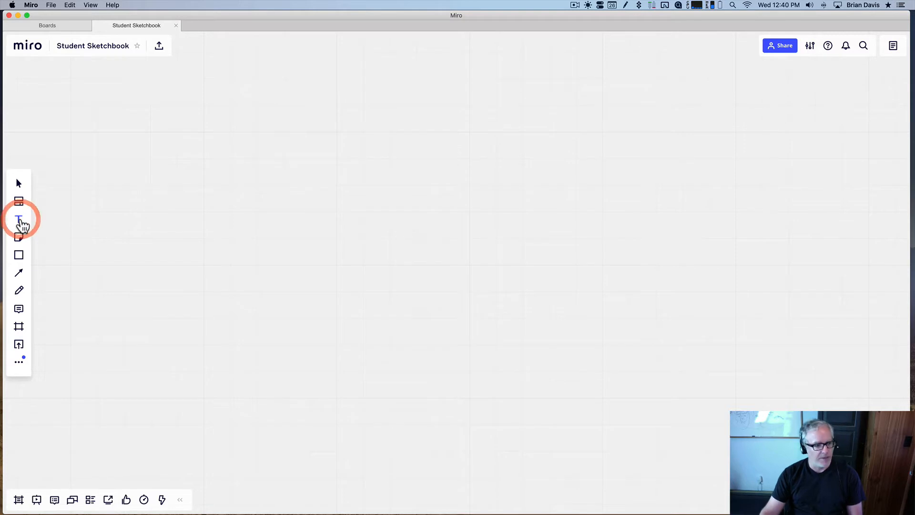
click(380, 185)
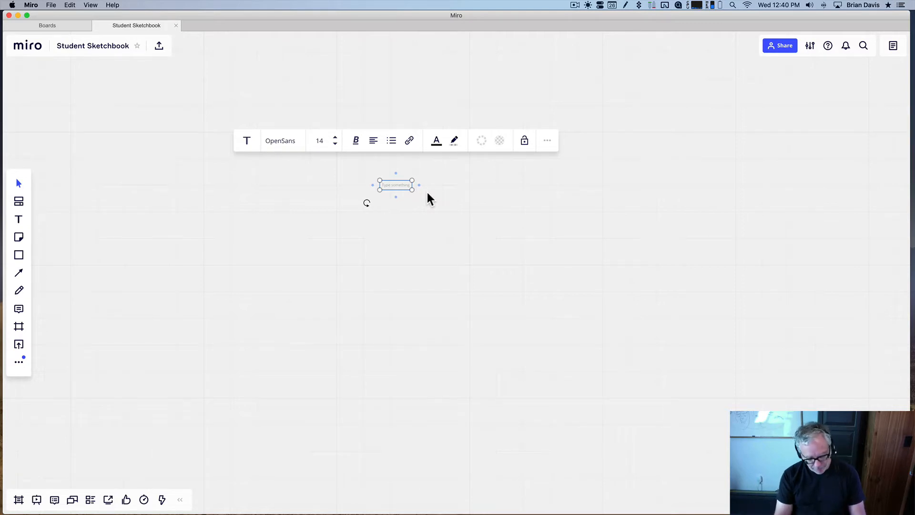
text(My Space)
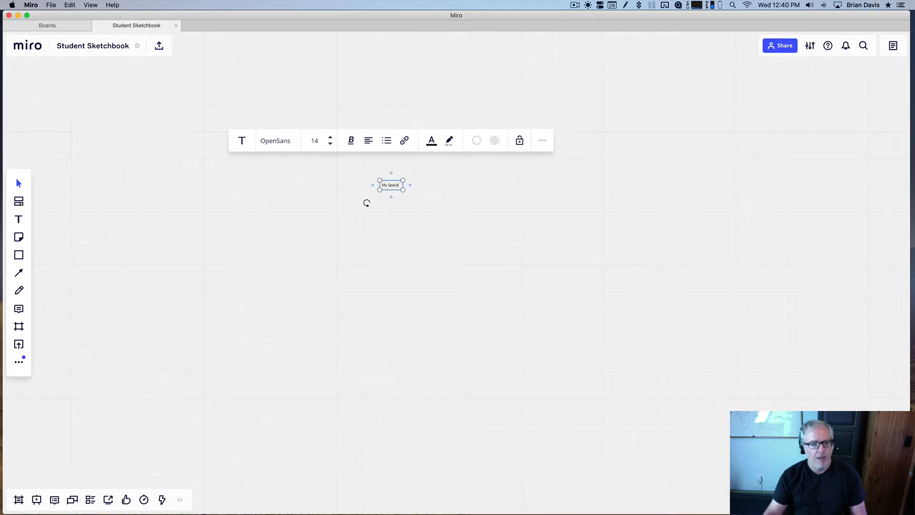
click(413, 194)
Enlarge the "My Space" text to font size 115 and move it slightly up and to the left on the board
click(392, 185)
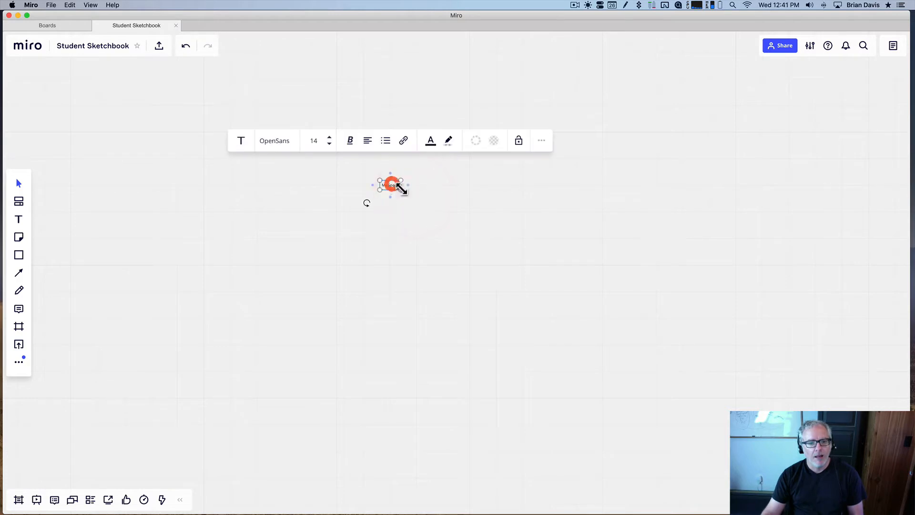
drag(404, 191, 533, 248)
drag(482, 235, 455, 185)
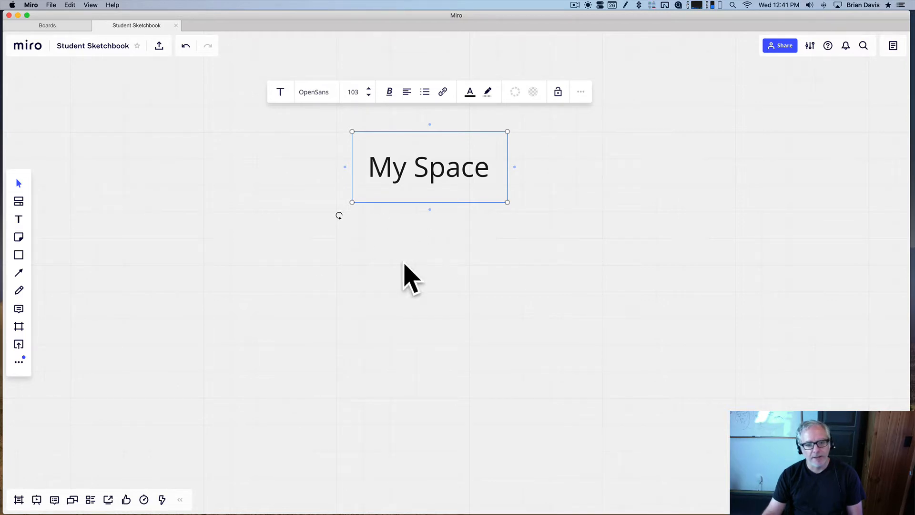
click(459, 299)
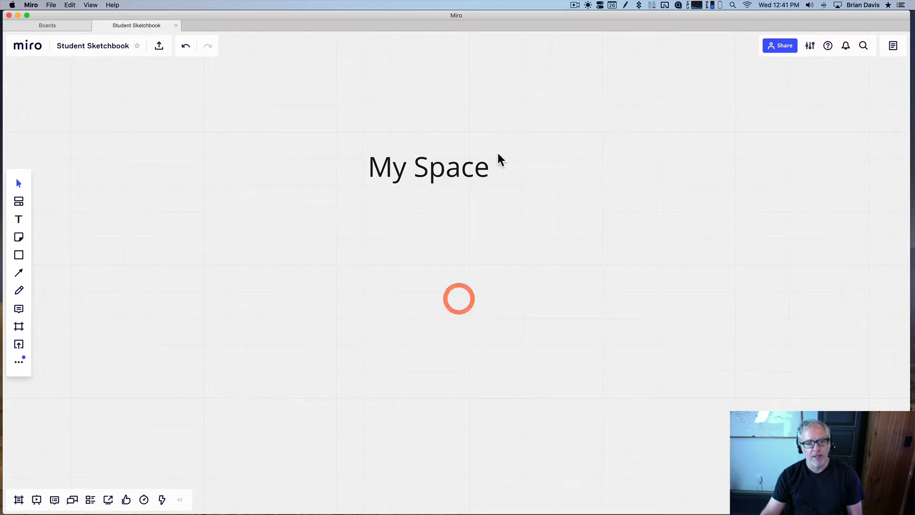
click(461, 172)
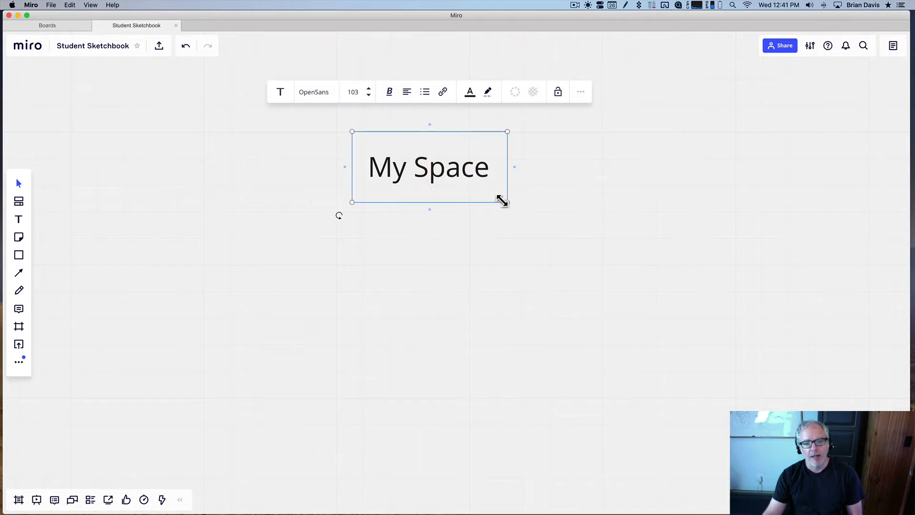
drag(507, 205, 421, 167)
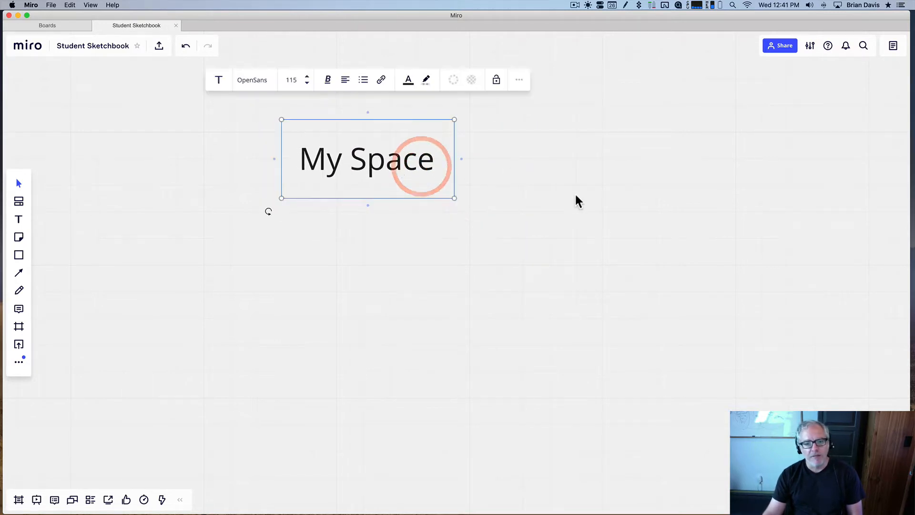
drag(577, 198, 475, 201)
click(19, 183)
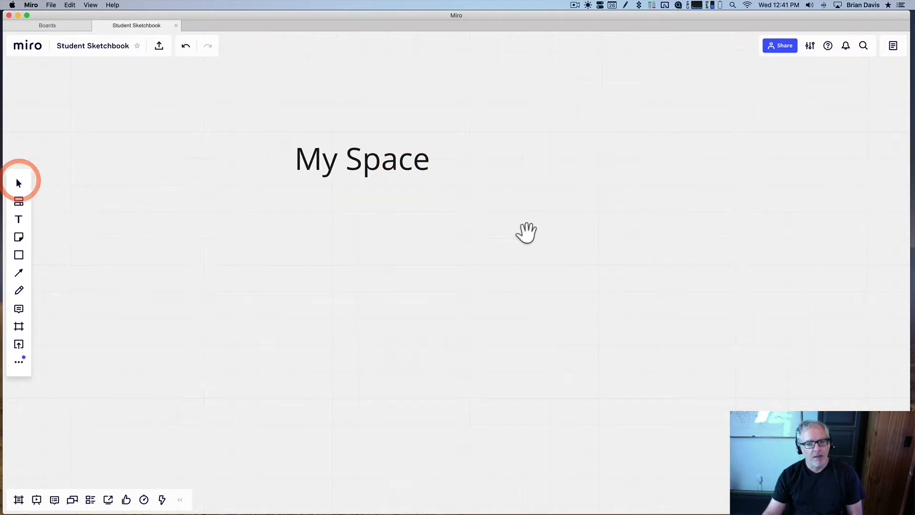
Try out selection mode by drawing selection boxes on the board and around "My Space", and return to panning mode
drag(525, 230, 584, 221)
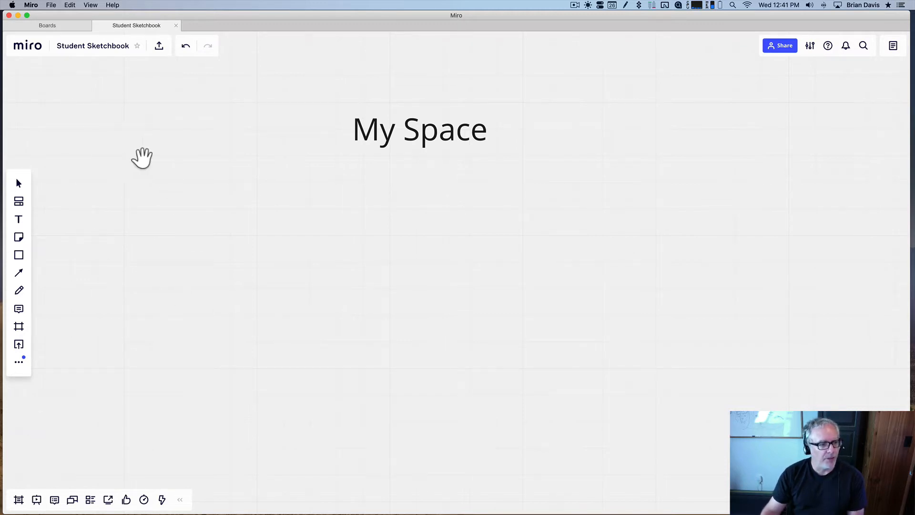
click(18, 185)
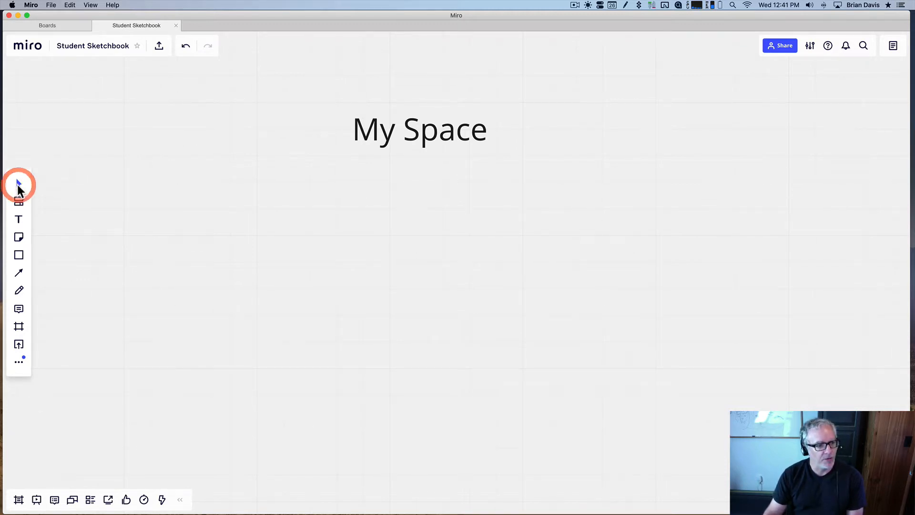
click(18, 183)
click(18, 181)
drag(349, 229, 391, 315)
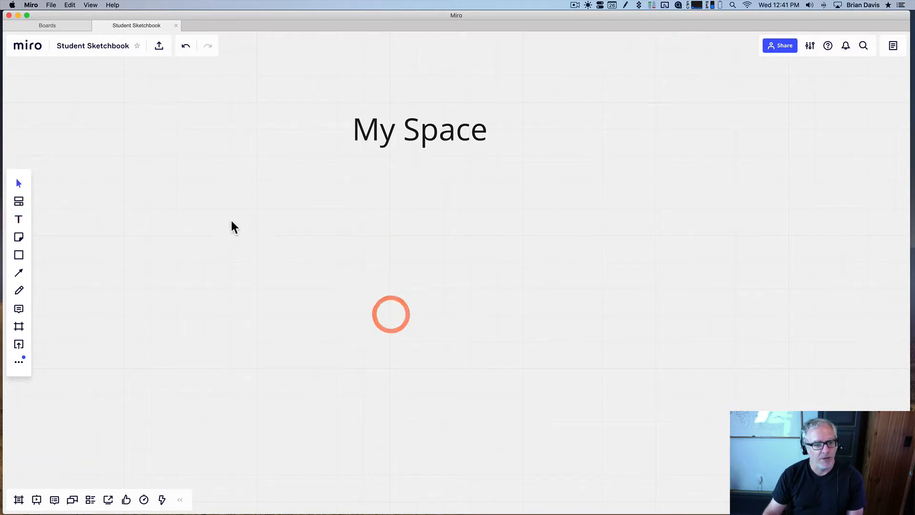
drag(262, 85, 725, 213)
click(499, 323)
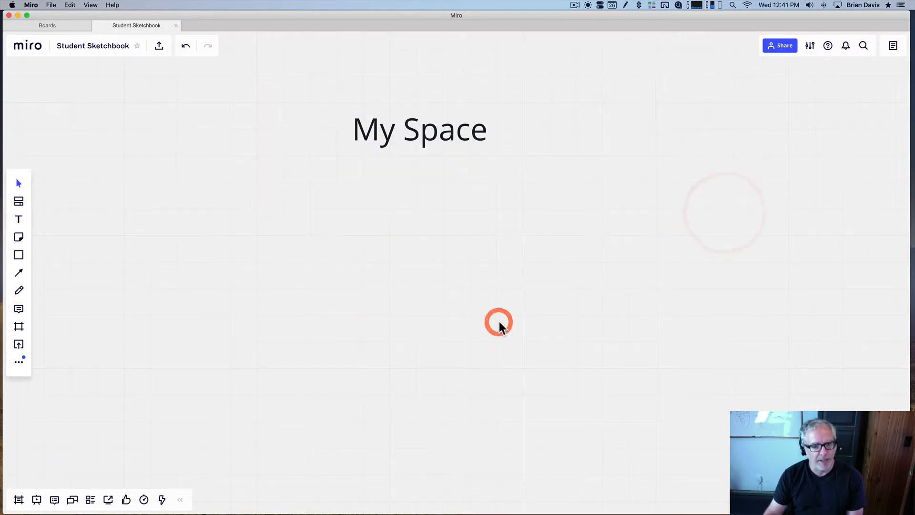
drag(499, 323, 314, 297)
click(19, 183)
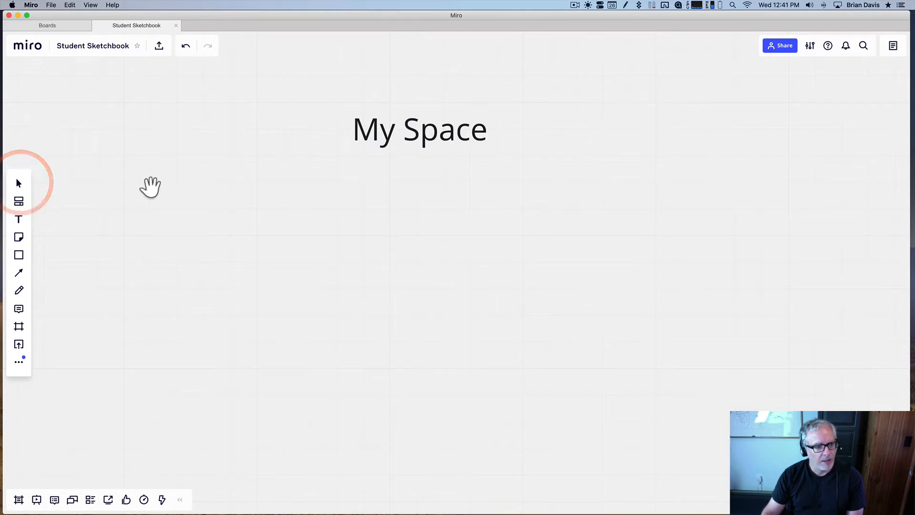
drag(150, 187, 187, 186)
drag(534, 284, 432, 291)
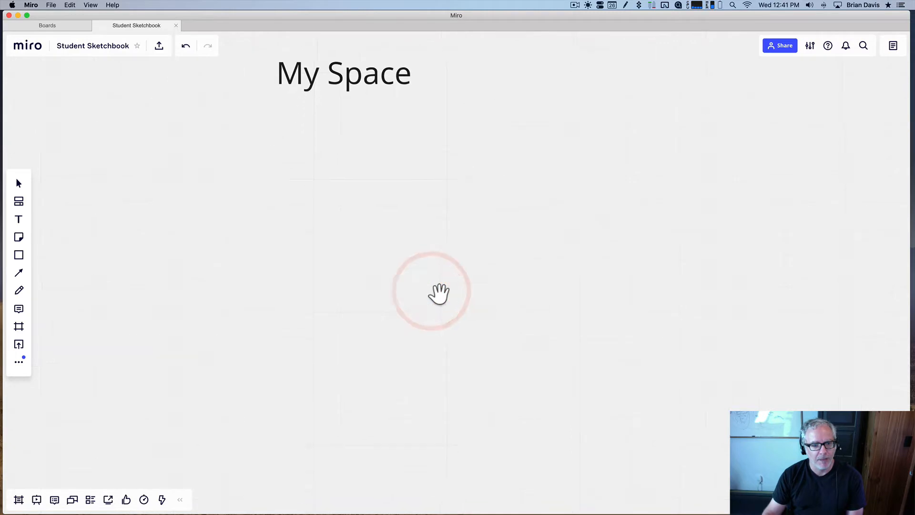
scroll(439, 294, up, 2)
scroll(438, 294, left, 2)
scroll(439, 294, right, 2)
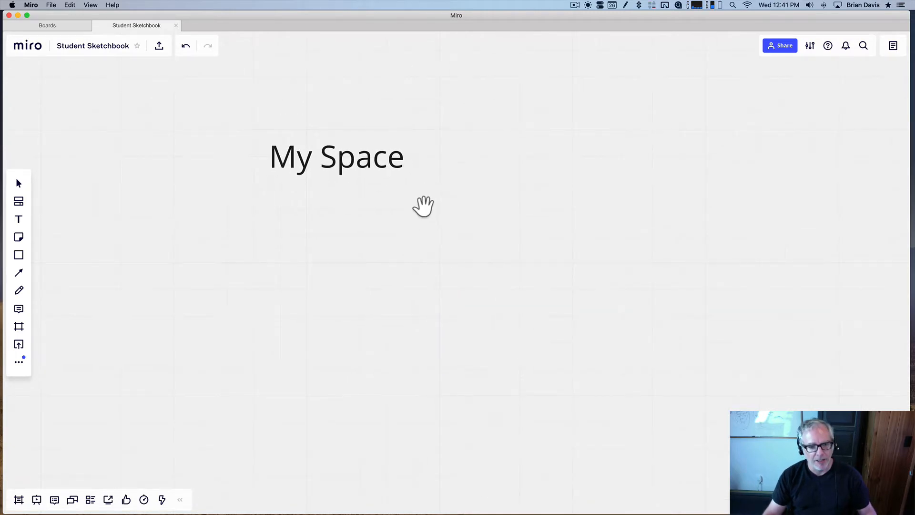
scroll(423, 315, down, 2)
scroll(423, 315, left, 2)
scroll(423, 314, up, 2)
scroll(422, 314, down, 2)
scroll(422, 314, up, 2)
scroll(422, 314, right, 1)
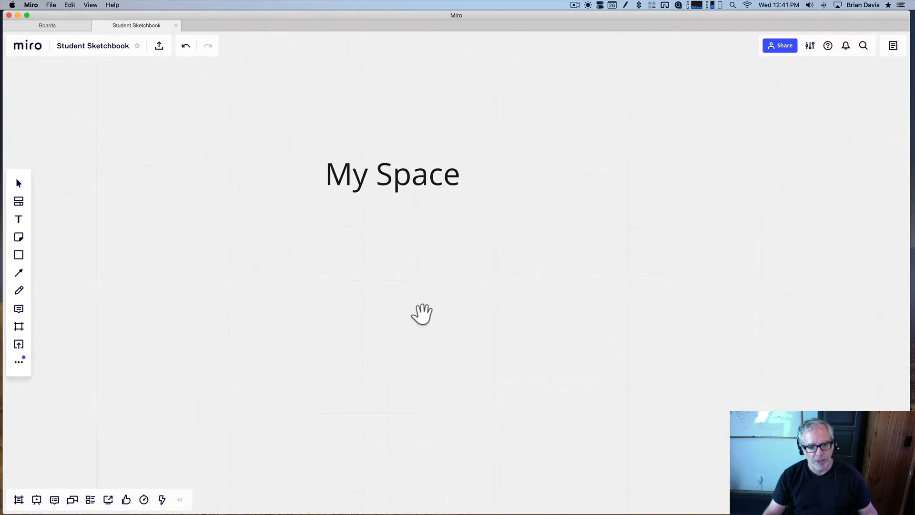
scroll(422, 314, down, 2)
scroll(421, 313, up, 2)
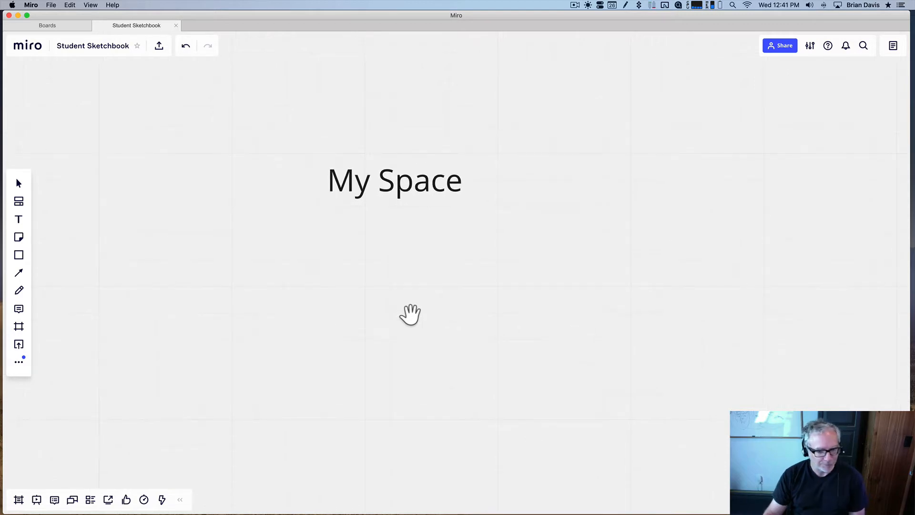
drag(410, 314, 490, 302)
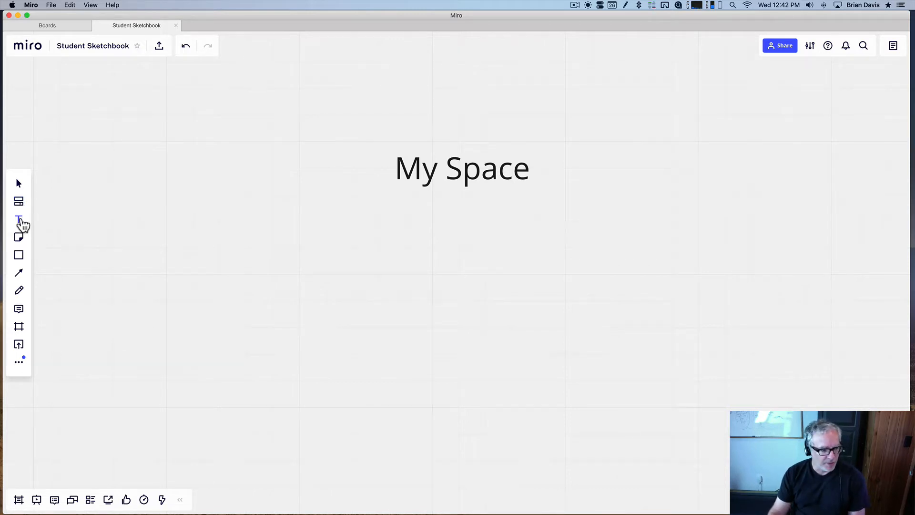
Add a second text object reading "something" below the "My Space" title
click(20, 219)
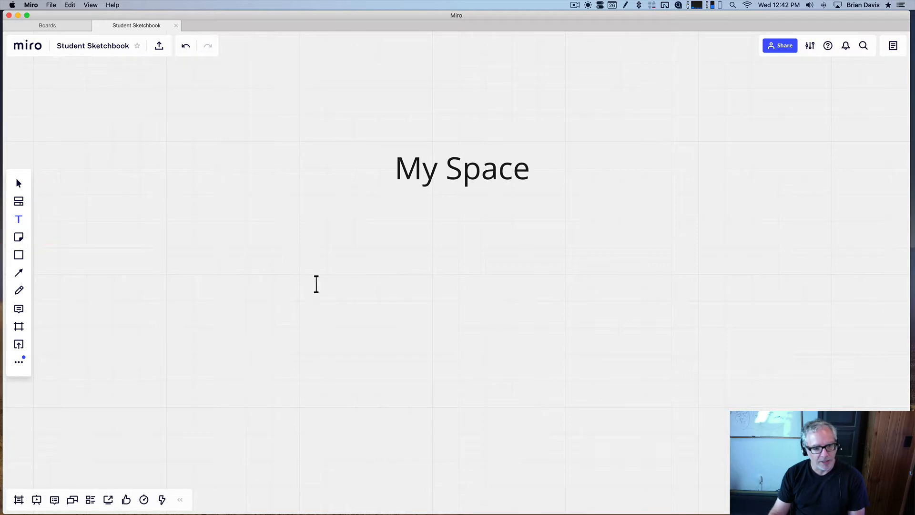
click(317, 284)
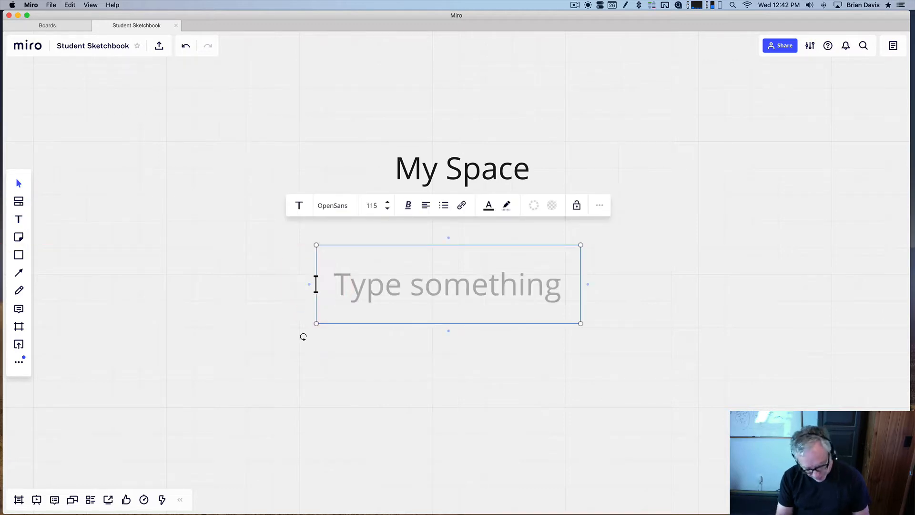
text(something)
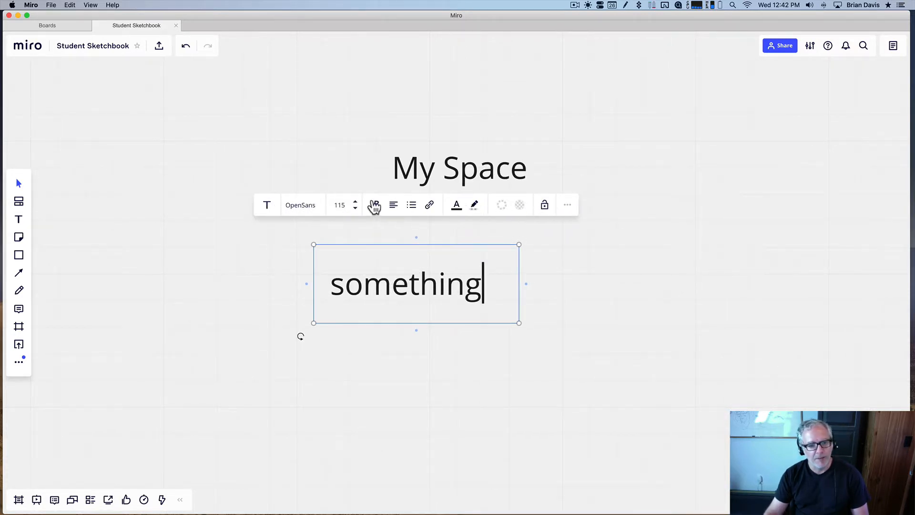
Format the whole word "something" as bold and italic
drag(484, 284, 336, 281)
click(376, 205)
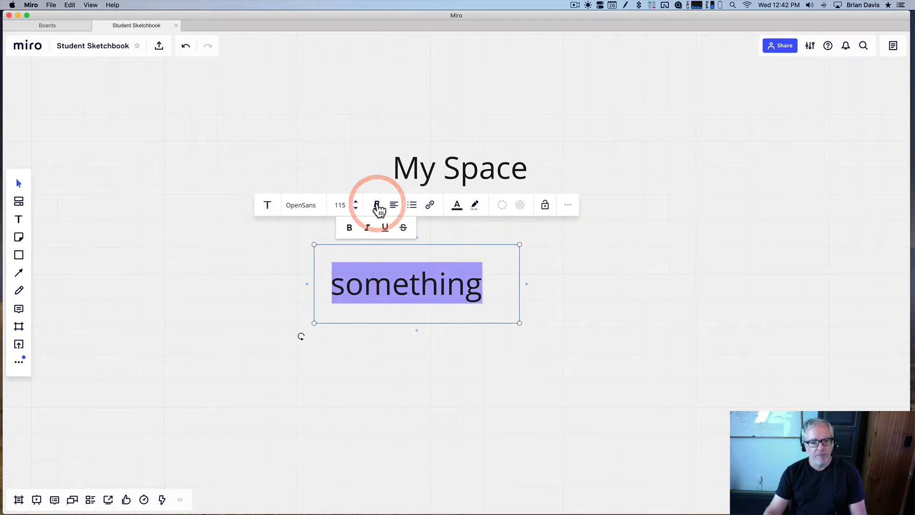
click(350, 227)
click(373, 205)
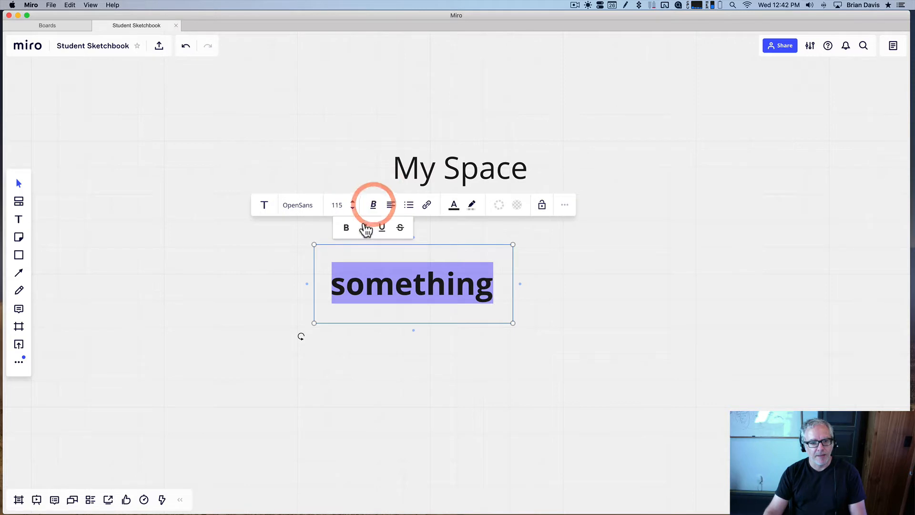
click(365, 227)
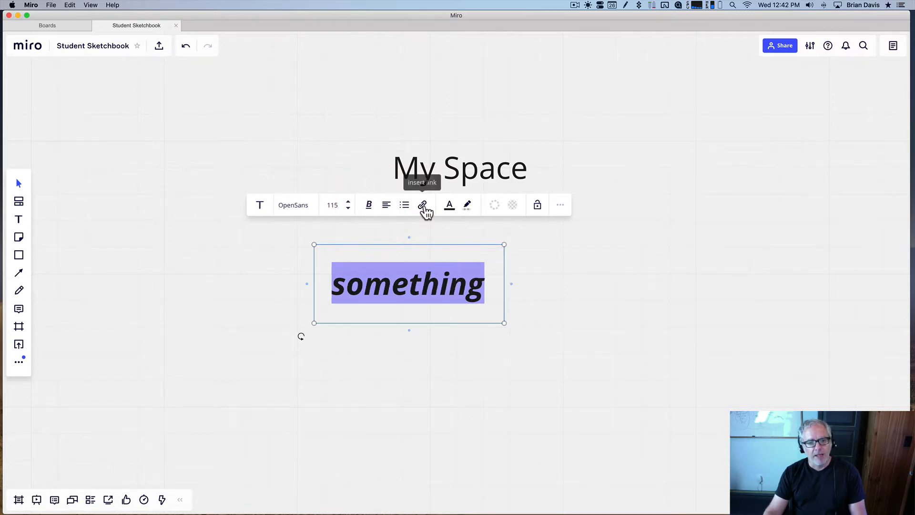
Link the selected word "something" to google.com
click(422, 205)
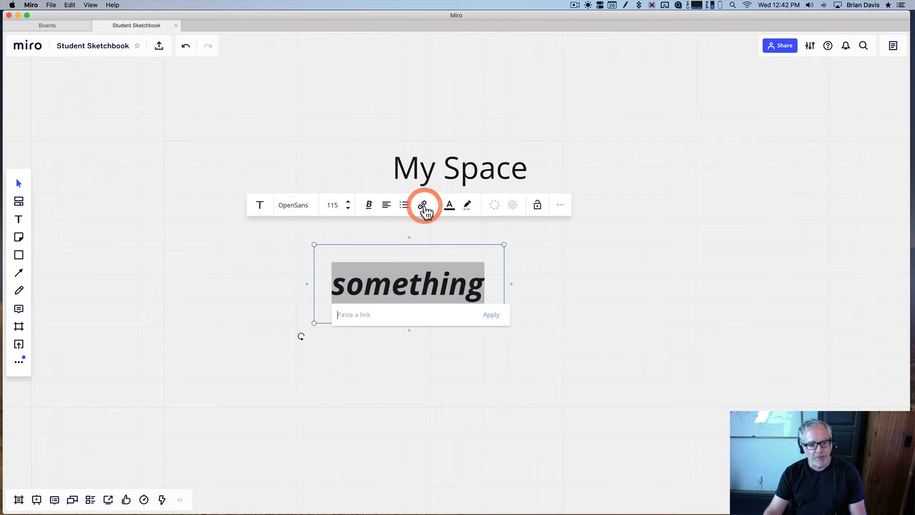
text(google.com)
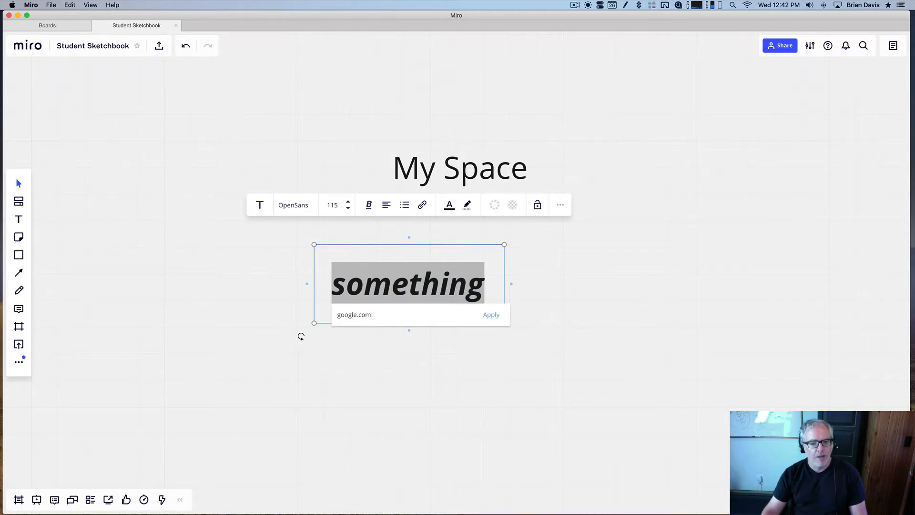
click(490, 316)
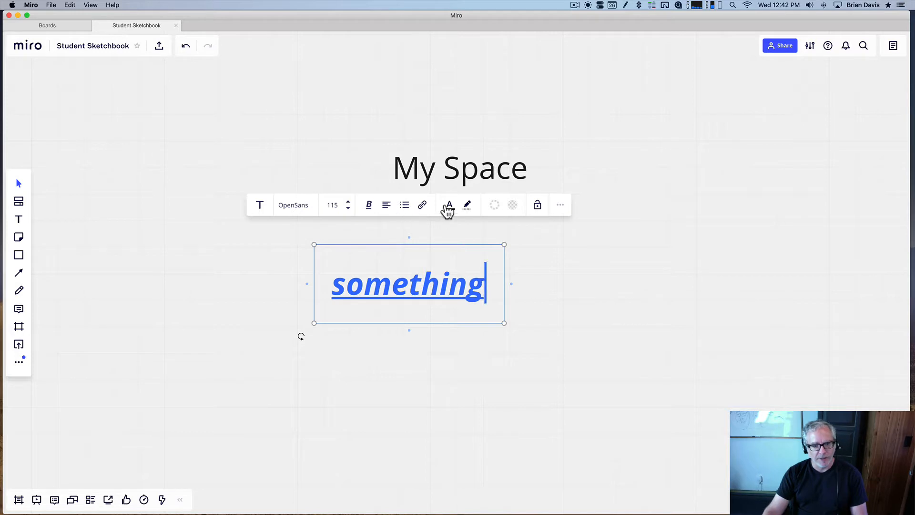
click(295, 205)
scroll(300, 272, down, 3)
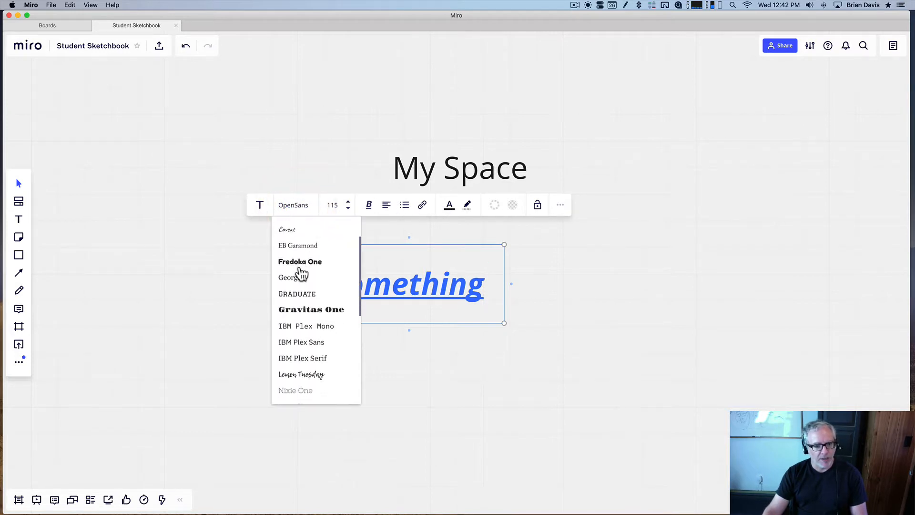
scroll(300, 272, down, 3)
click(300, 210)
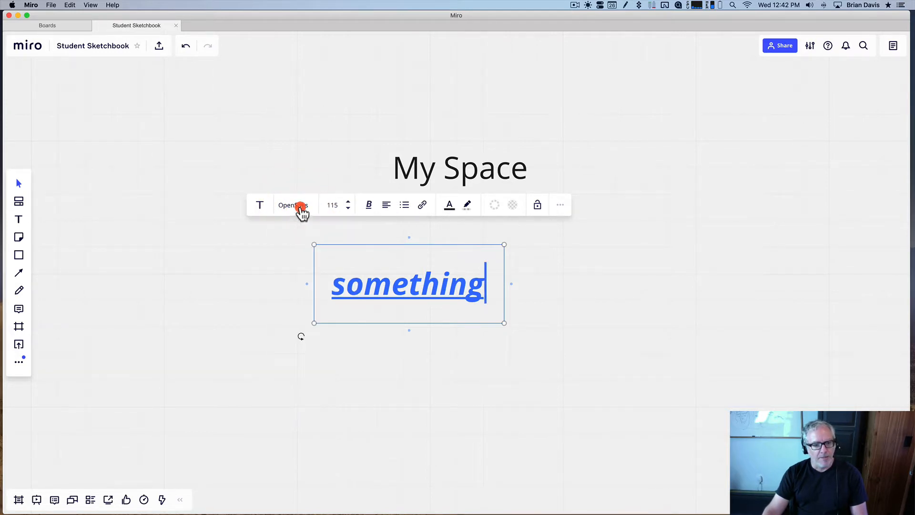
Give the "something" text object a solid amber background at 100% opacity
click(512, 206)
click(539, 258)
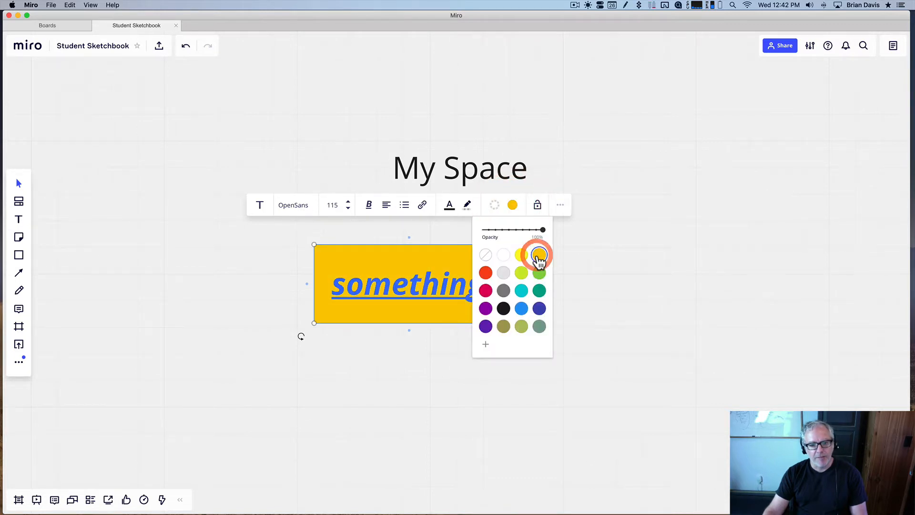
click(564, 259)
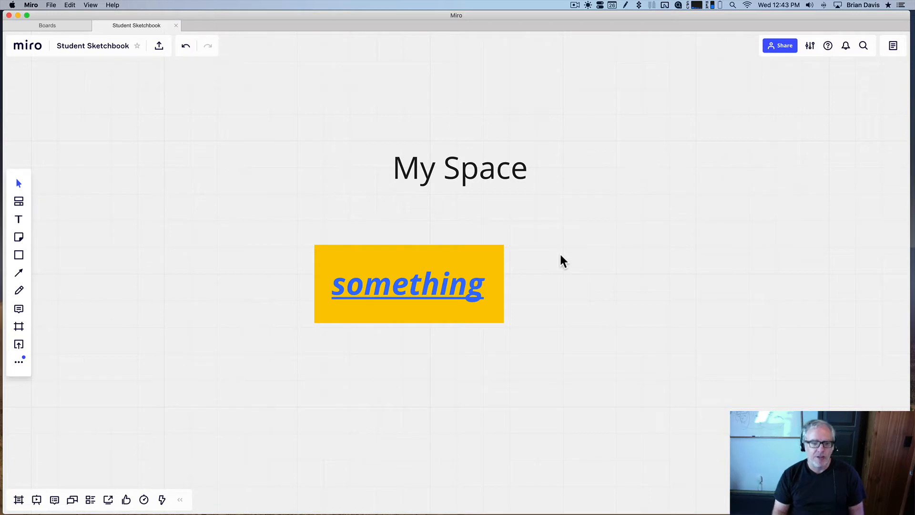
Move "My Space" and "something" around the board, leaving the title near the upper centre and "something" below and to its left
drag(453, 271, 512, 300)
drag(451, 313, 667, 175)
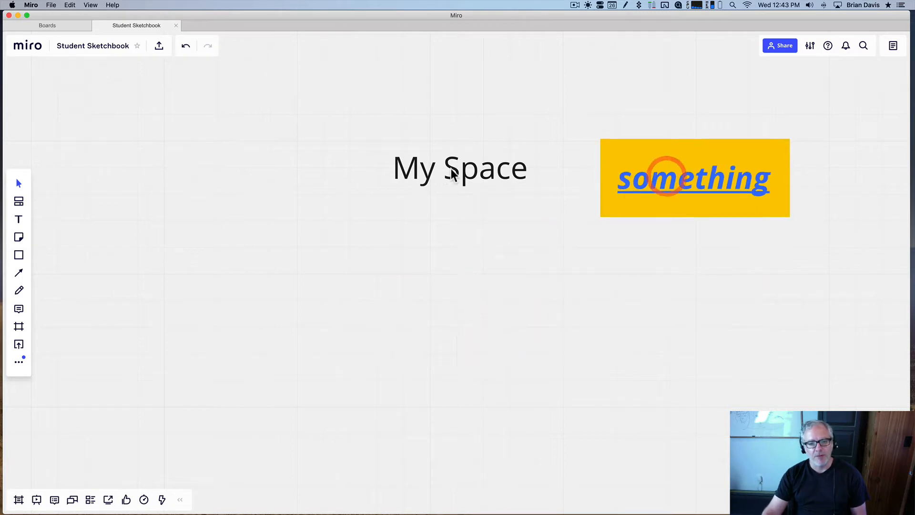
drag(457, 169, 273, 151)
drag(734, 164, 537, 338)
drag(294, 151, 488, 119)
drag(535, 351, 380, 331)
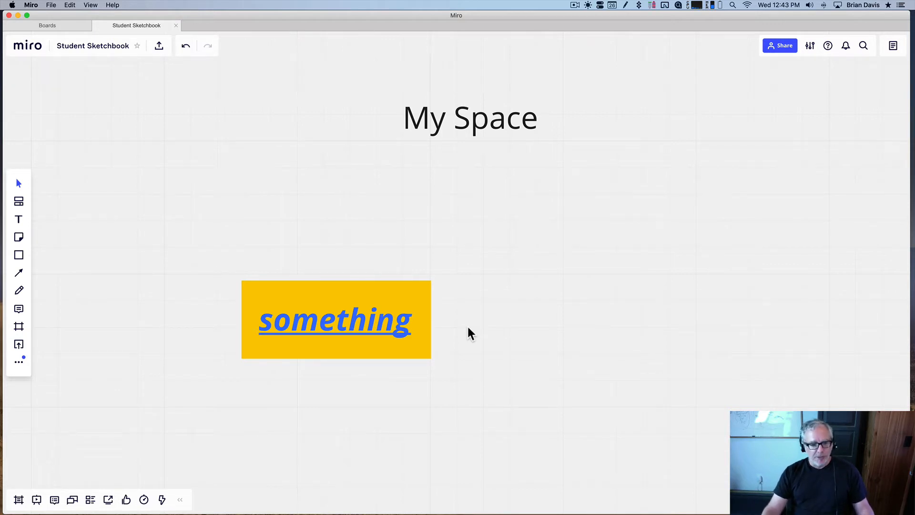
Zoom out and in on the board and pan sideways to view the two text objects at different scales
scroll(468, 334, down, 2)
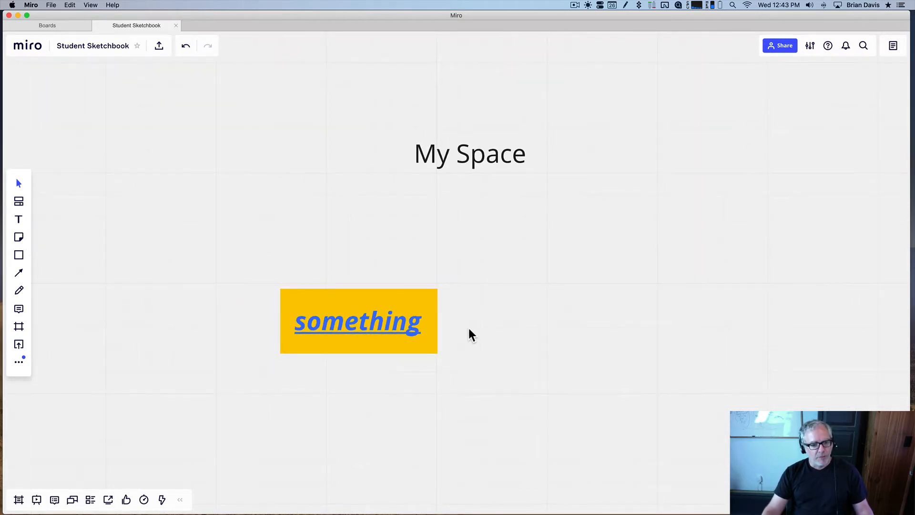
scroll(472, 331, down, 2)
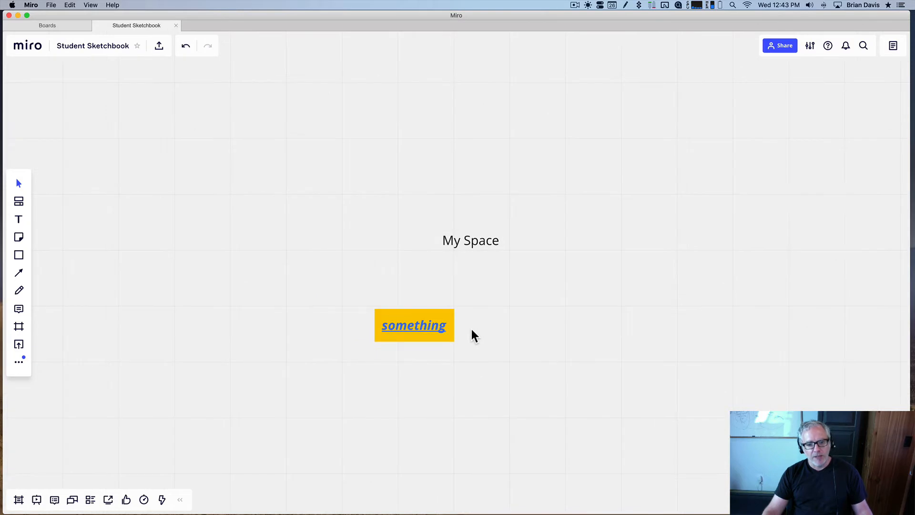
scroll(472, 331, up, 6)
scroll(472, 330, down, 5)
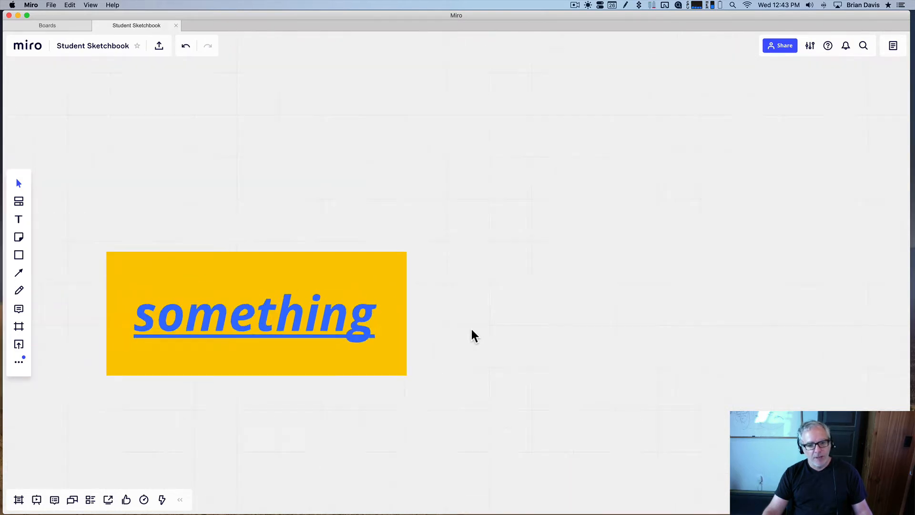
scroll(471, 329, left, 2)
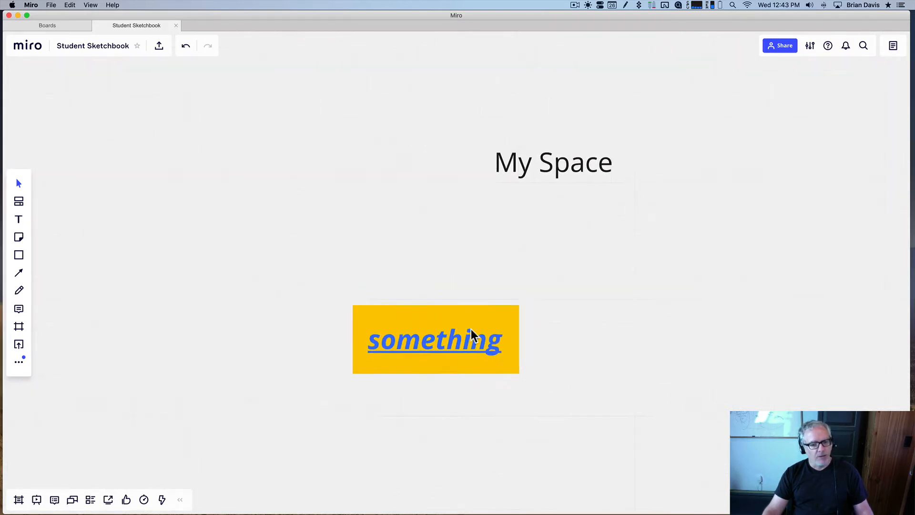
scroll(470, 329, right, 2)
scroll(470, 328, down, 1)
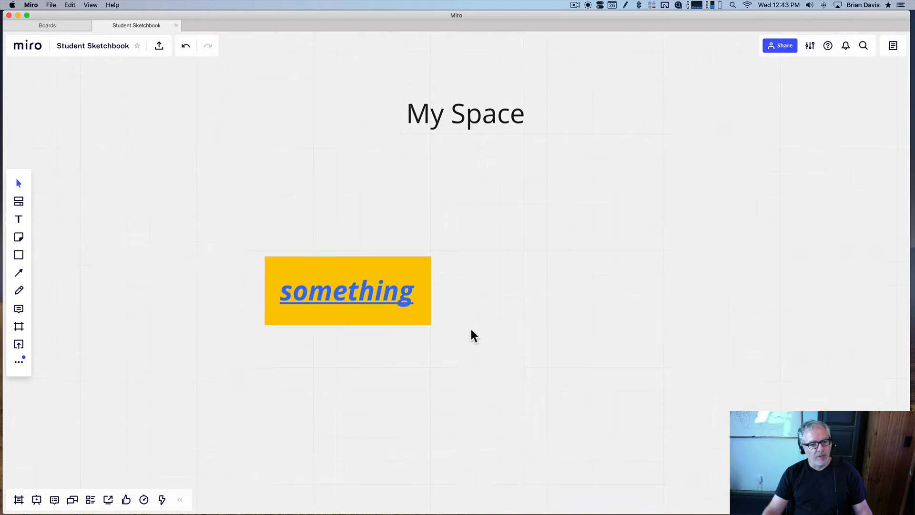
Connect the bottom of "My Space" to the "something" box with an arrow, and move the box farther down and left
click(462, 129)
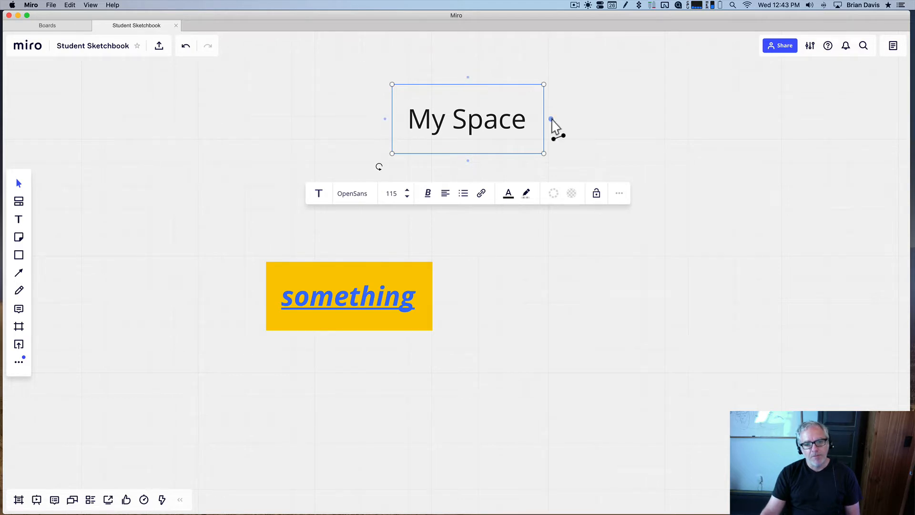
drag(469, 166, 349, 296)
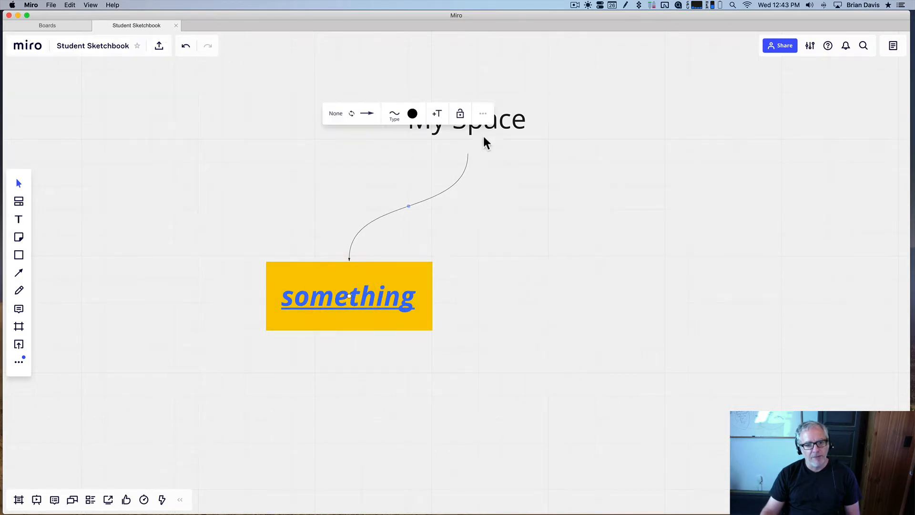
click(373, 299)
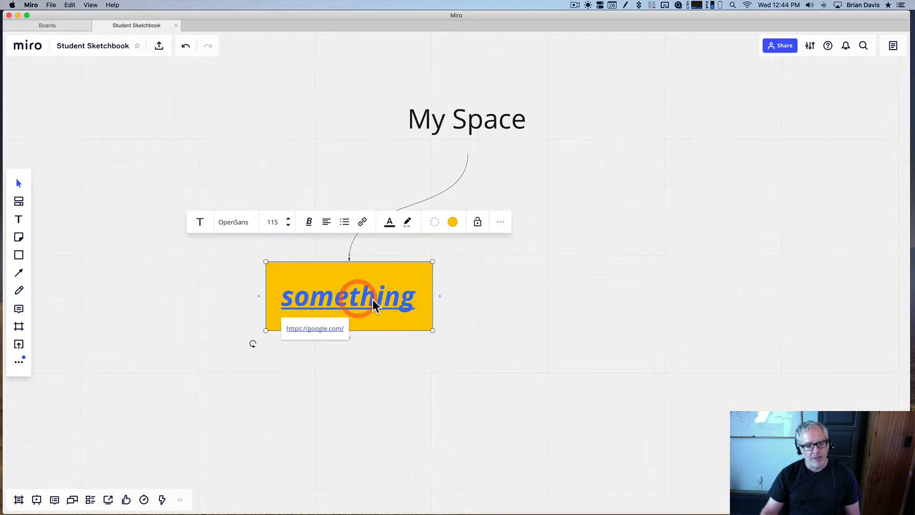
drag(372, 299, 209, 370)
Bend the connector into a wide curve running down from "My Space", and move the "something" box slightly up and left
click(245, 178)
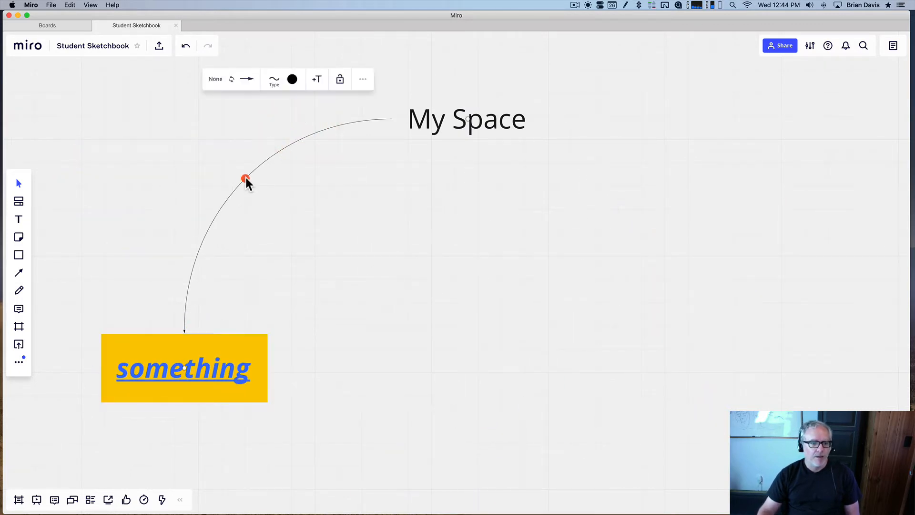
key(Escape)
drag(251, 166, 432, 336)
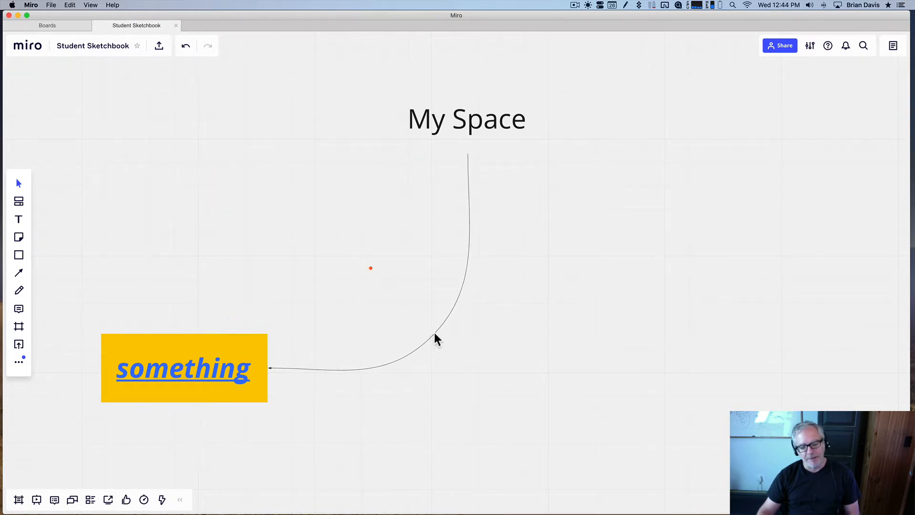
click(205, 370)
drag(205, 370, 205, 296)
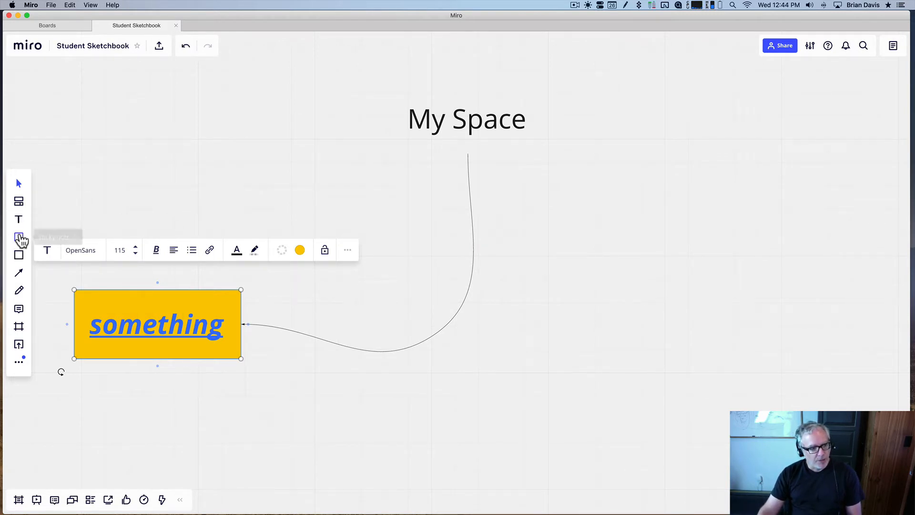
Add a pale yellow sticky note reading "a note" below and to the right of the "My Space" title
click(19, 237)
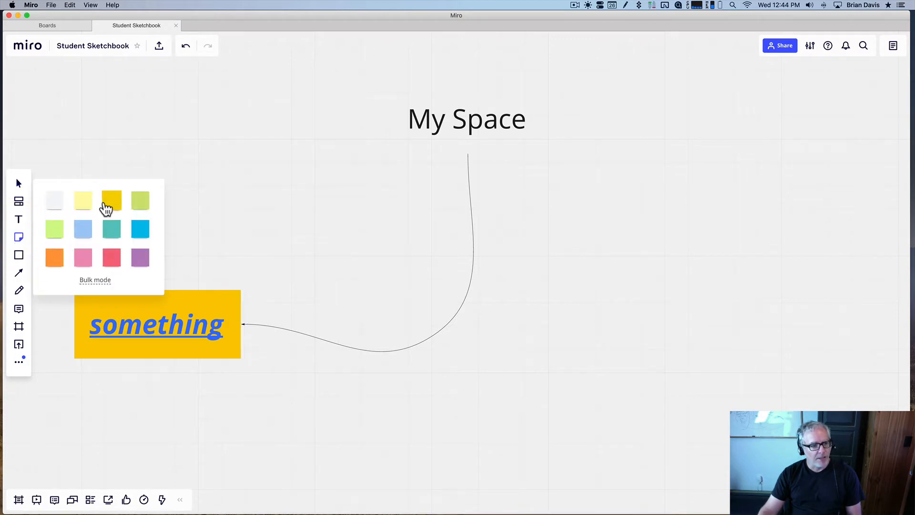
click(83, 206)
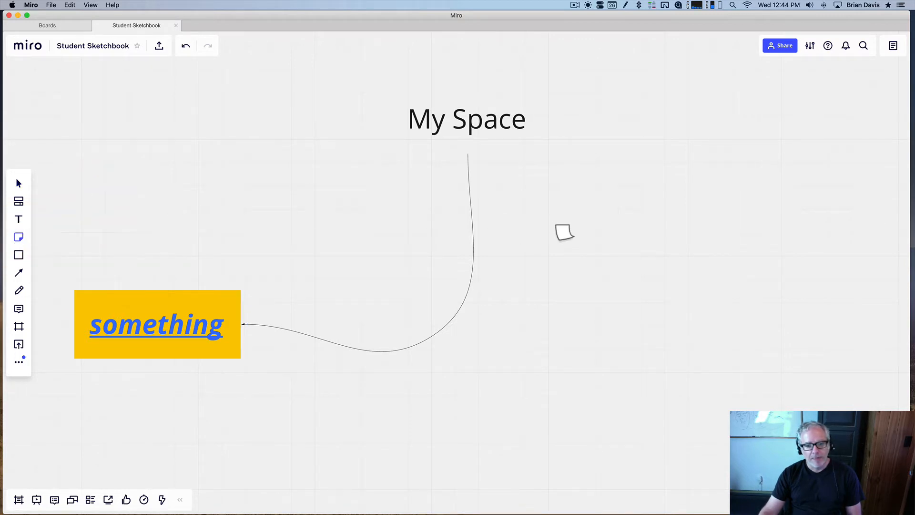
click(565, 232)
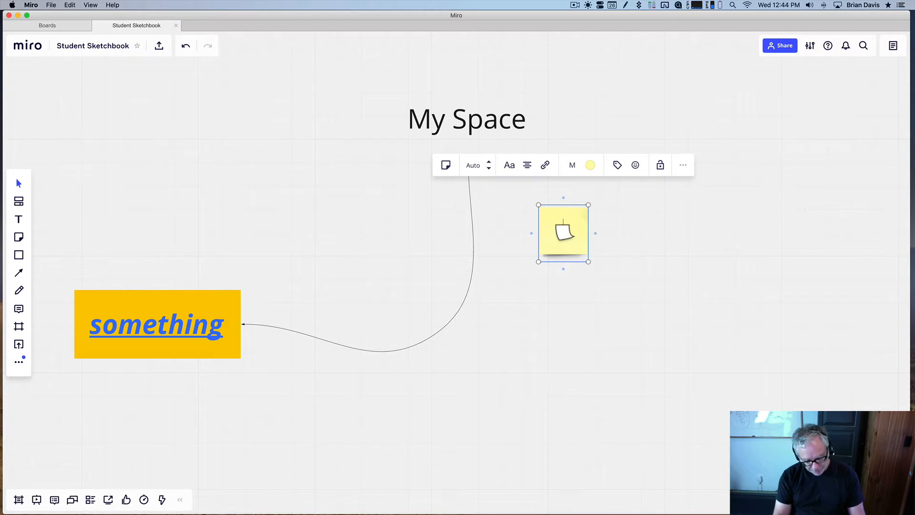
text(a note)
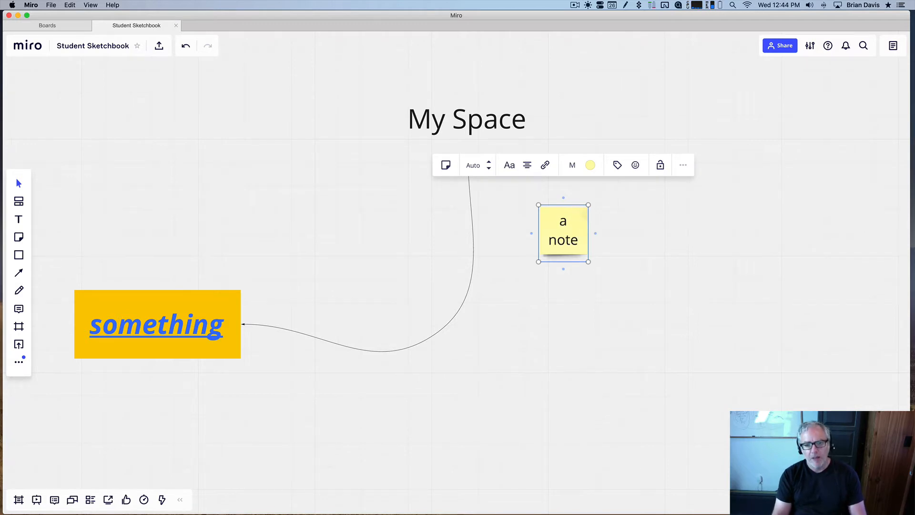
Place the sticky note, enlarged, to the left of "My Space" and connect it to the title with an arrow
scroll(653, 233, left, 3)
click(651, 230)
click(607, 249)
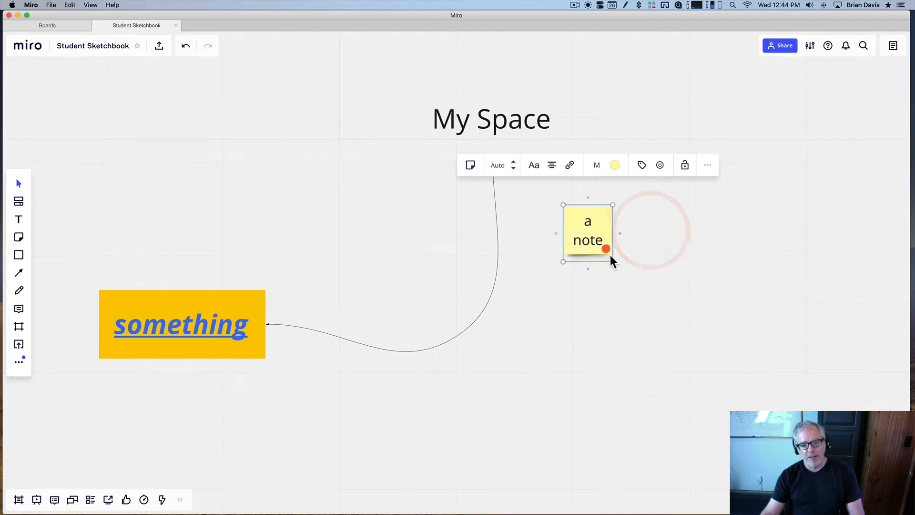
drag(612, 261, 429, 118)
click(600, 206)
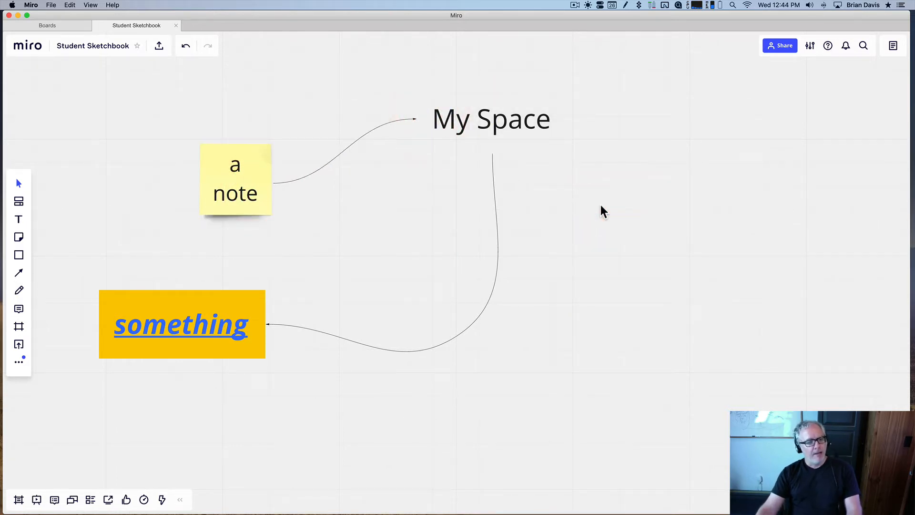
drag(244, 180, 199, 143)
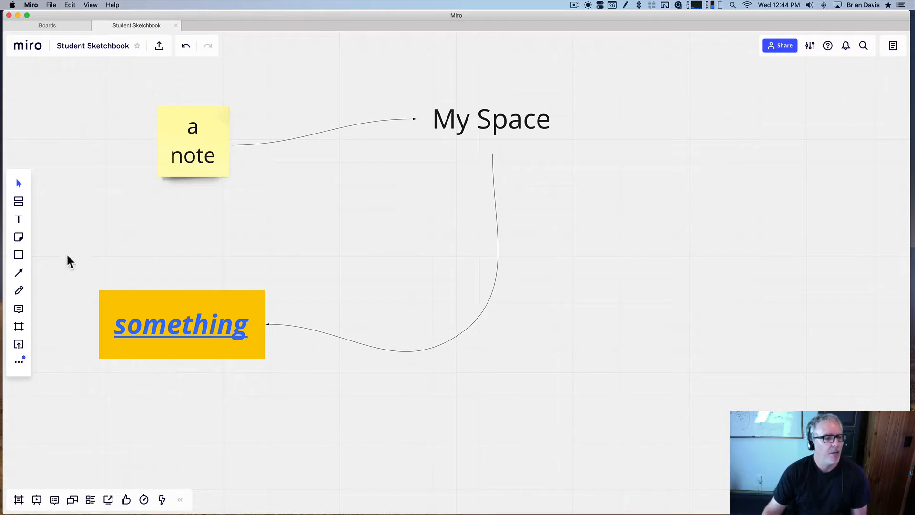
Draw a wide rounded rectangle below and to the right of "My Space" and fill it with medium green
click(20, 256)
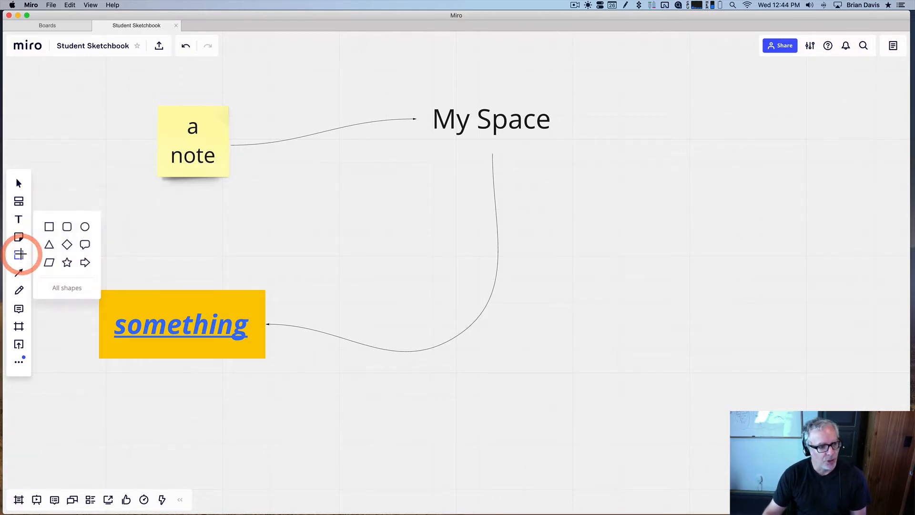
click(69, 229)
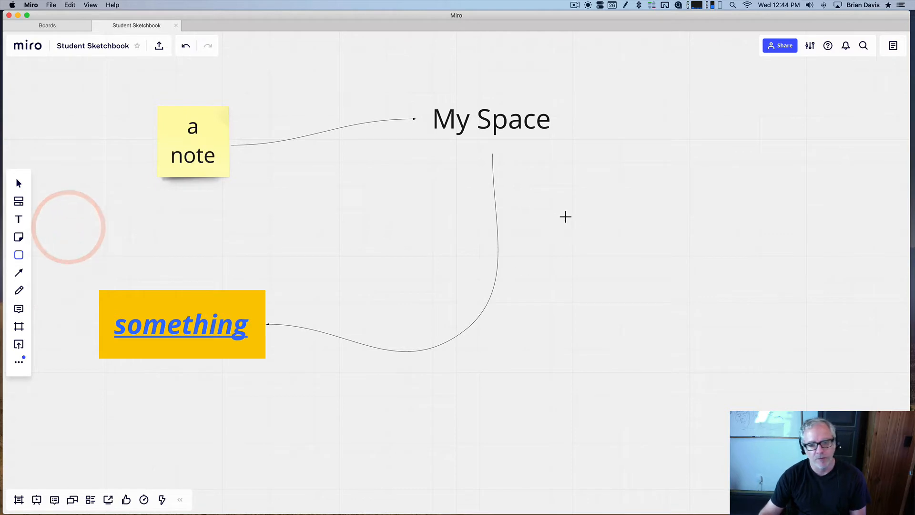
drag(543, 211, 816, 312)
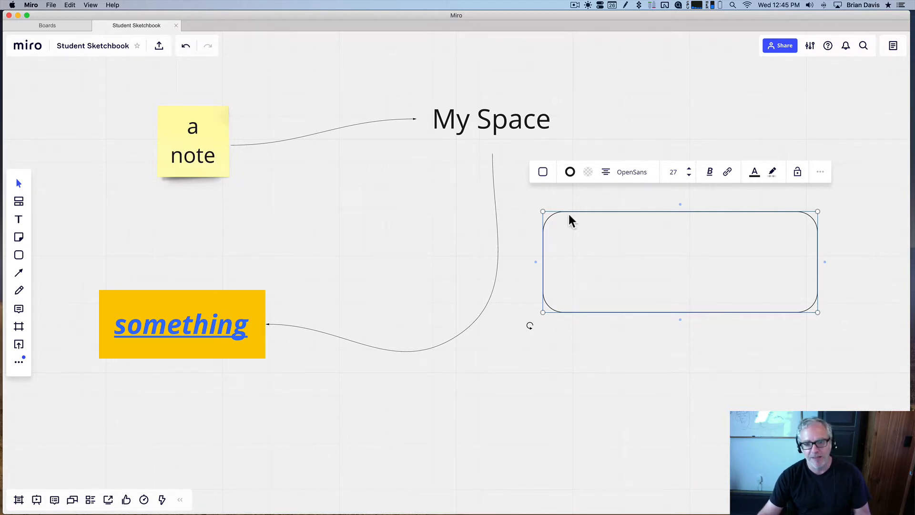
click(590, 172)
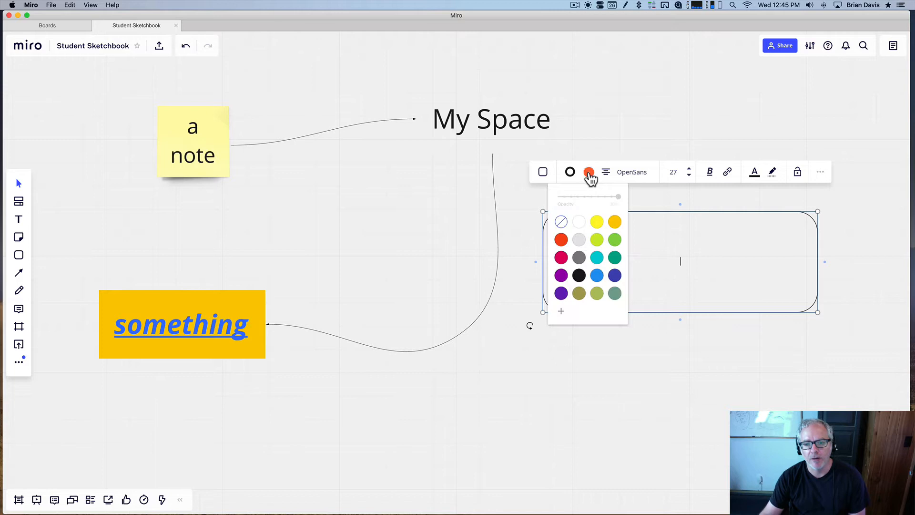
click(614, 239)
Duplicate the green rounded rectangle and place the copy below and slightly to the left of the original
click(668, 258)
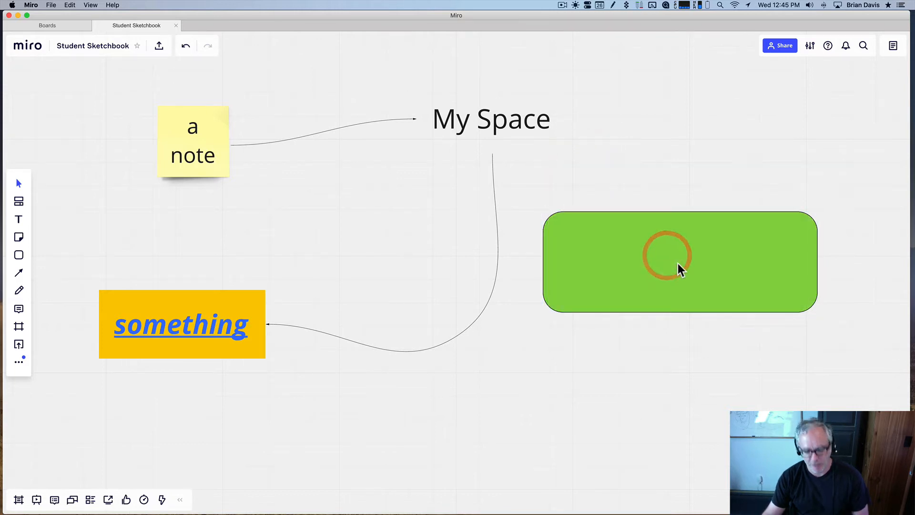
key(s)
click(686, 263)
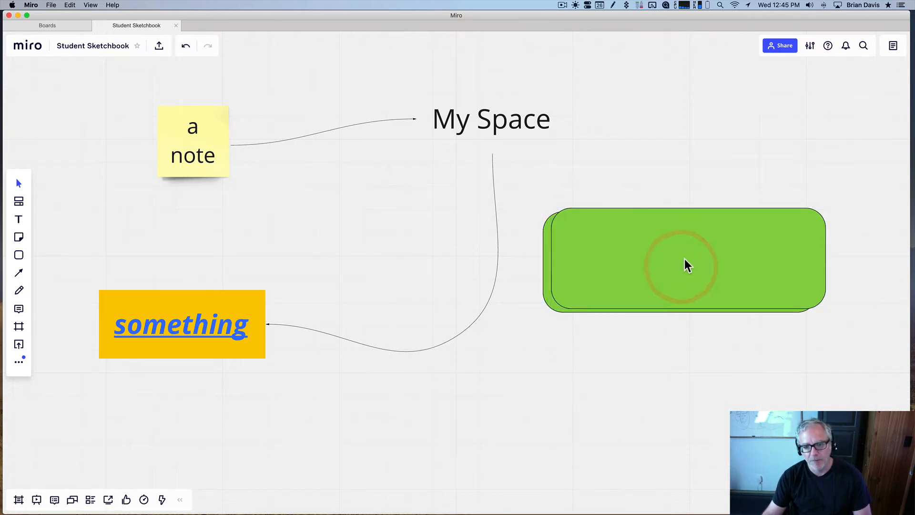
drag(685, 259, 605, 369)
Place a card reading "dgfbdf" on the lower green rectangle
click(645, 265)
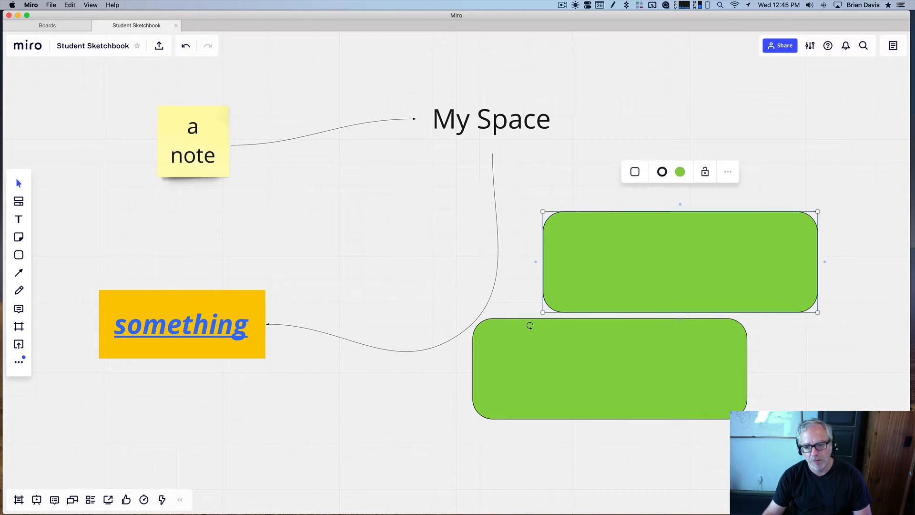
key(Escape)
click(619, 352)
click(619, 352)
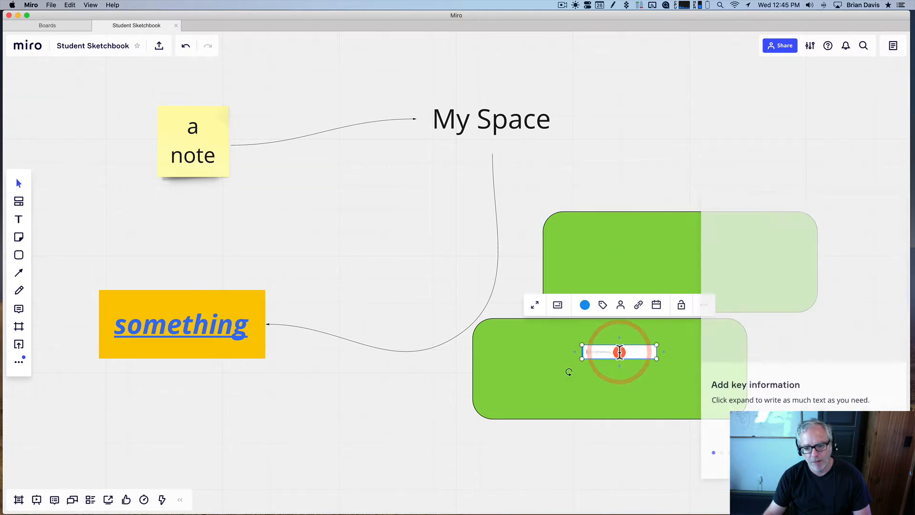
text(dgfbdf)
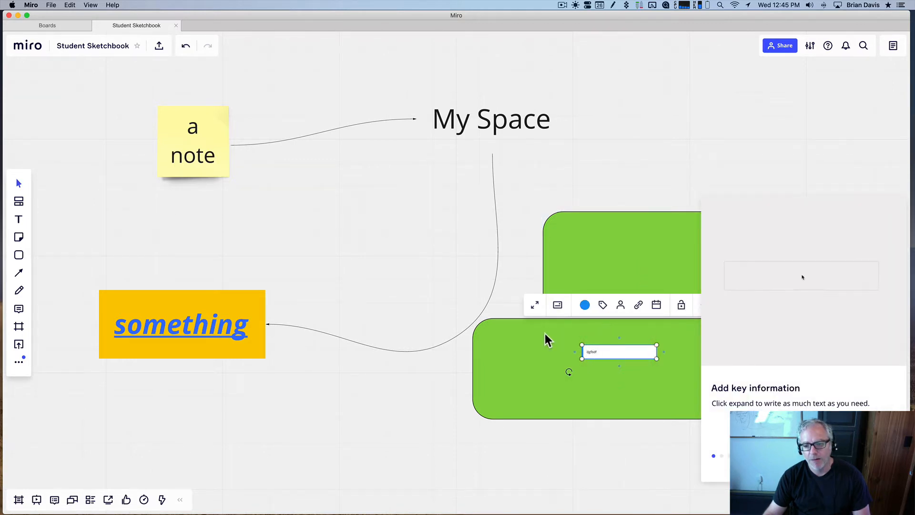
Dismiss the card tutorial with the Skip completely option and return to the card on the lower green rectangle
click(544, 334)
text(Identify test launch parameters)
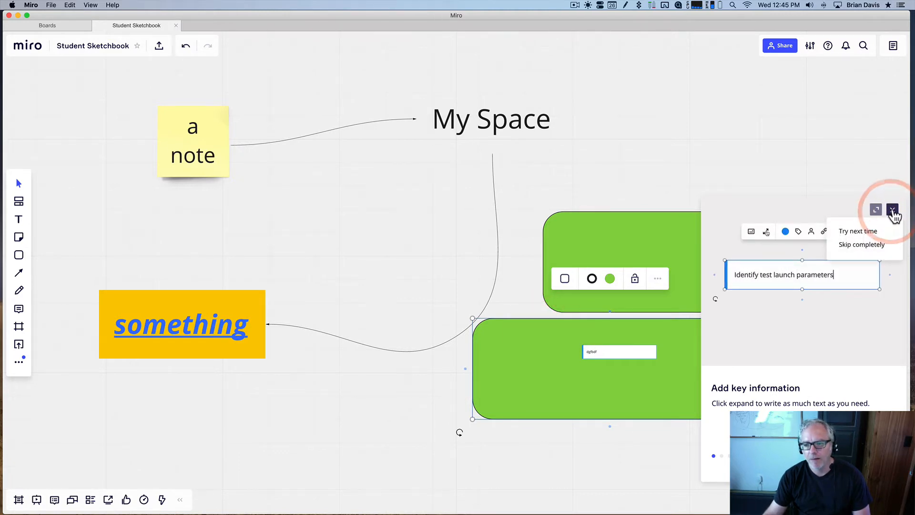
click(891, 212)
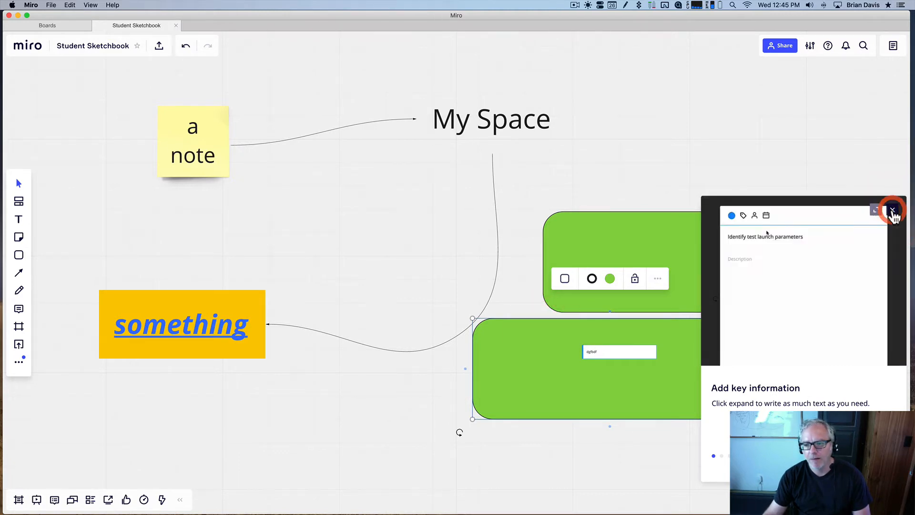
click(892, 210)
click(871, 245)
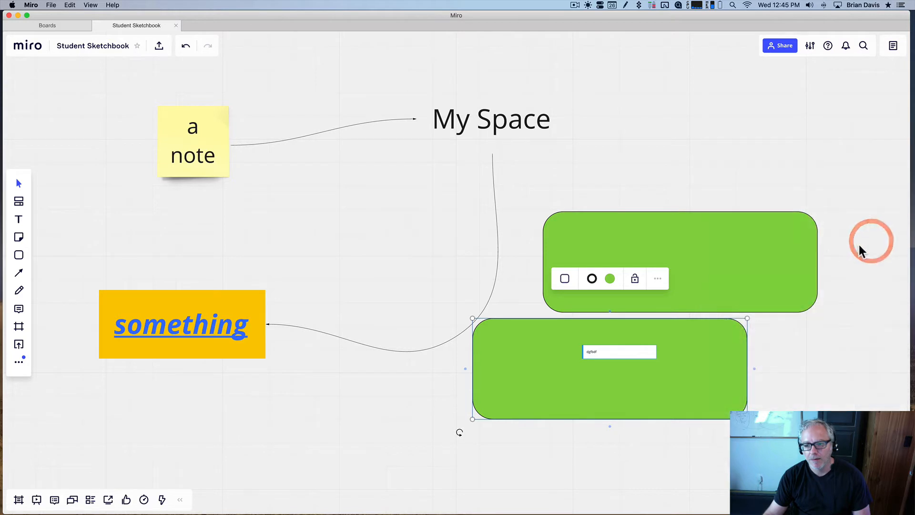
click(619, 368)
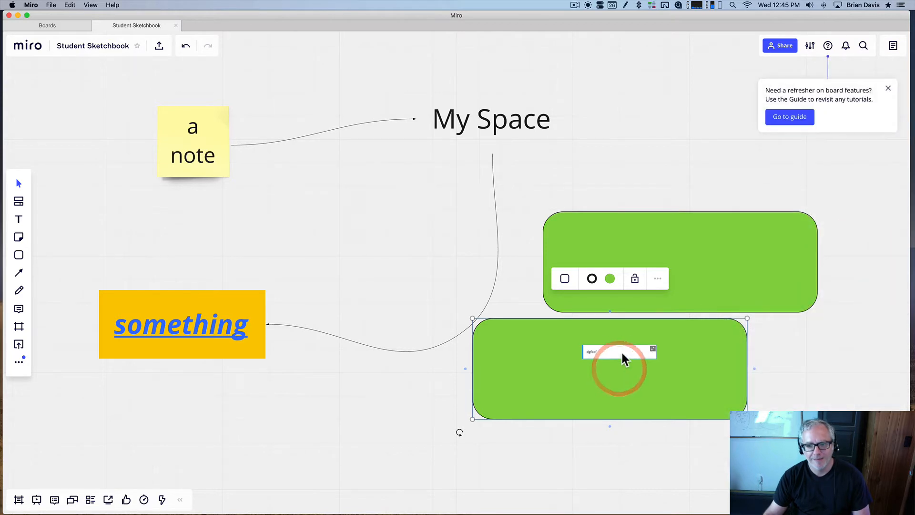
Dismiss the guide reminder and delete both green rounded rectangles and the "dgfbdf" card from the board
click(888, 89)
drag(584, 374, 472, 425)
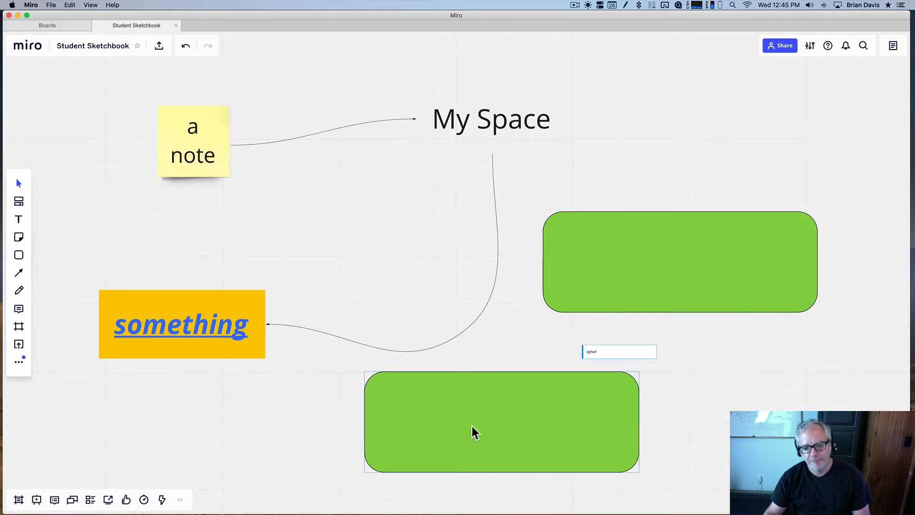
click(472, 425)
key(Delete)
click(644, 234)
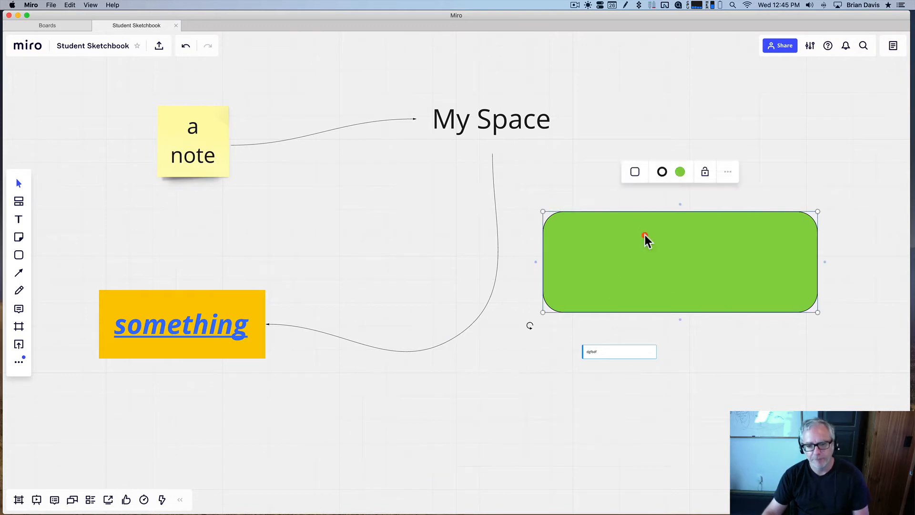
key(Delete)
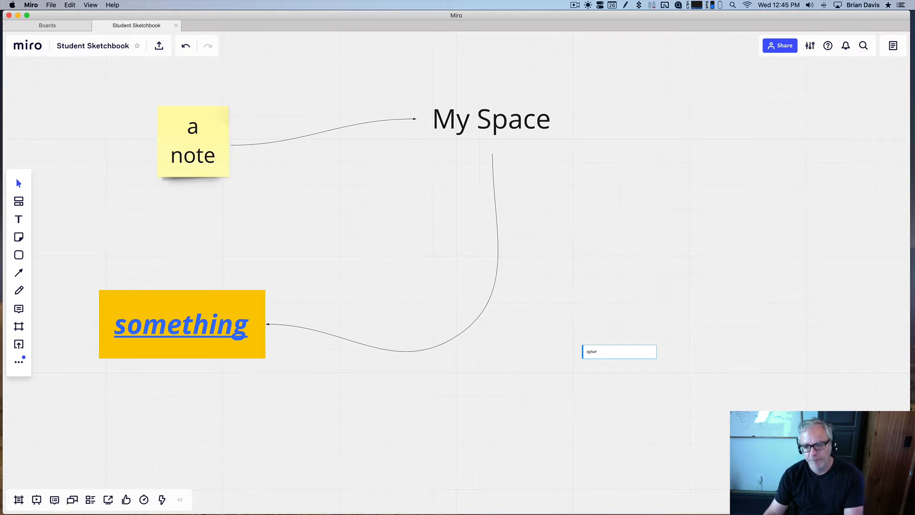
click(607, 353)
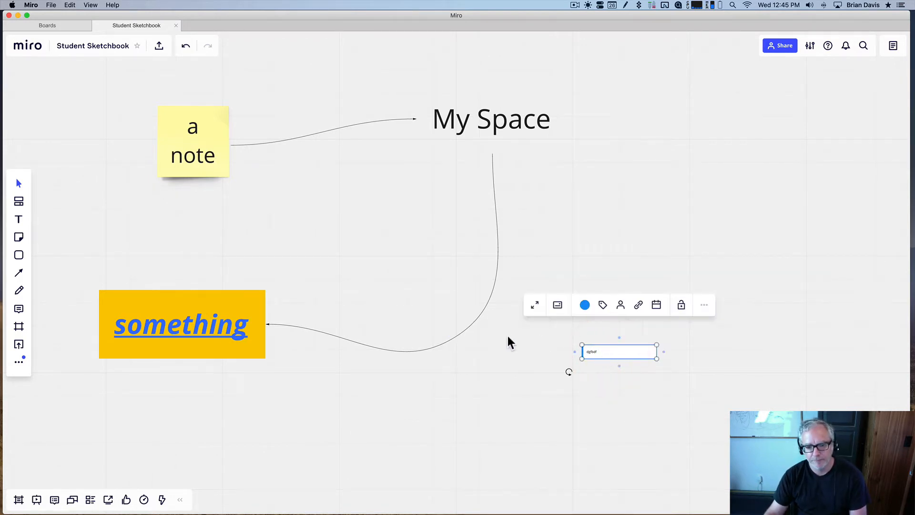
key(Delete)
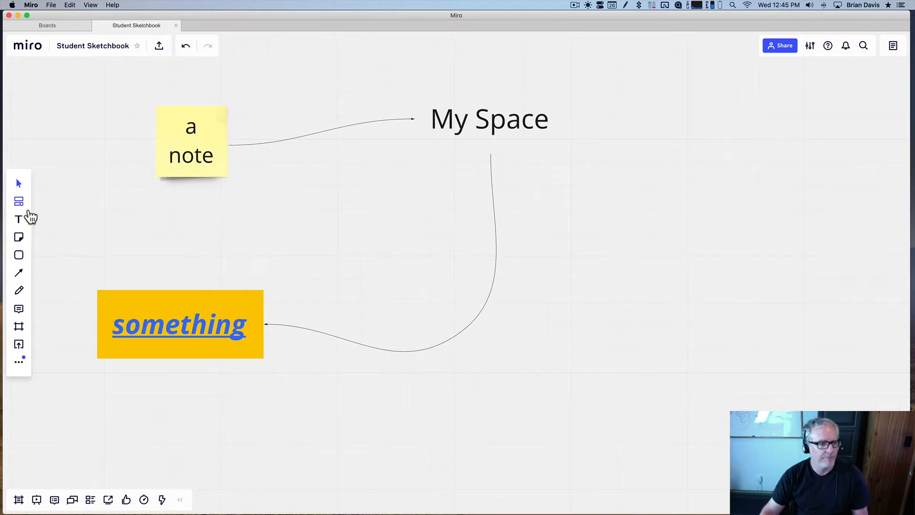
Draw a wide rounded rectangle below and to the right of "My Space" containing the text "dfgadfgadfgadfgadfga"
click(19, 255)
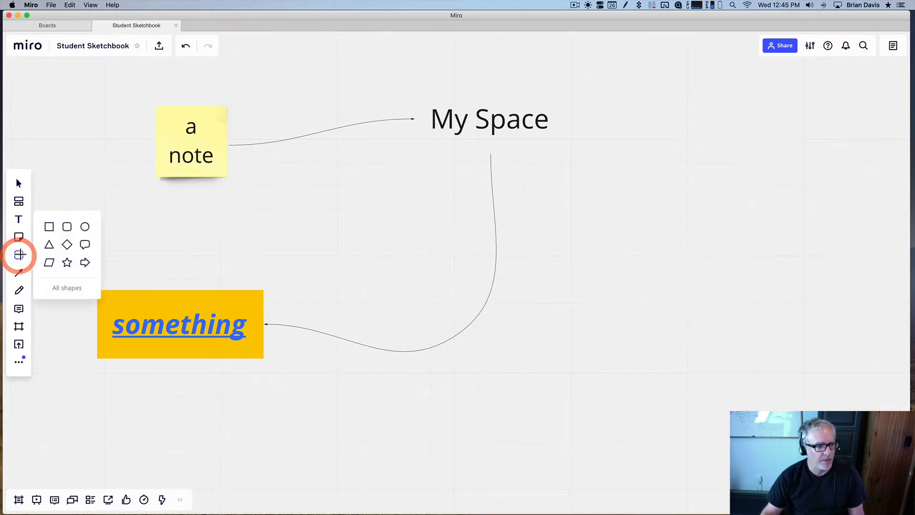
click(67, 228)
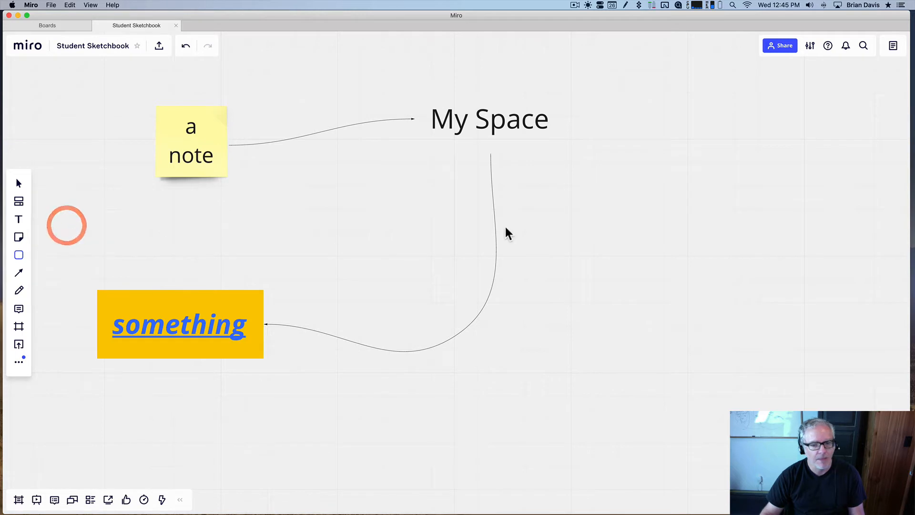
drag(548, 187, 846, 294)
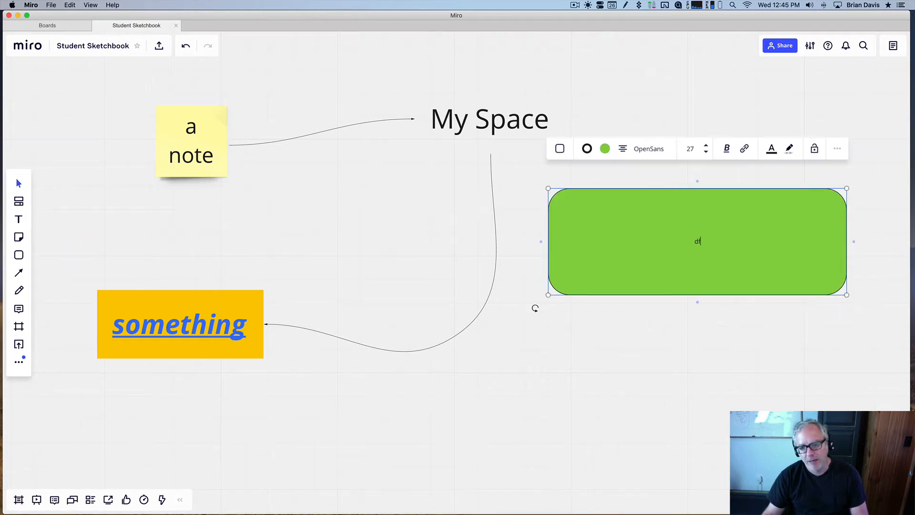
text(dfgadfgadfgadfgadfga)
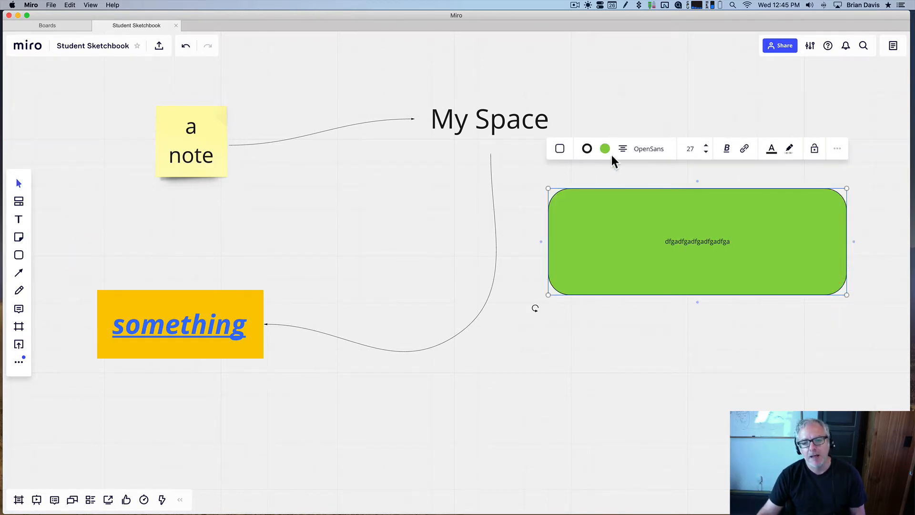
Change the new rounded rectangle's fill colour to blue and deselect it
click(605, 149)
click(614, 236)
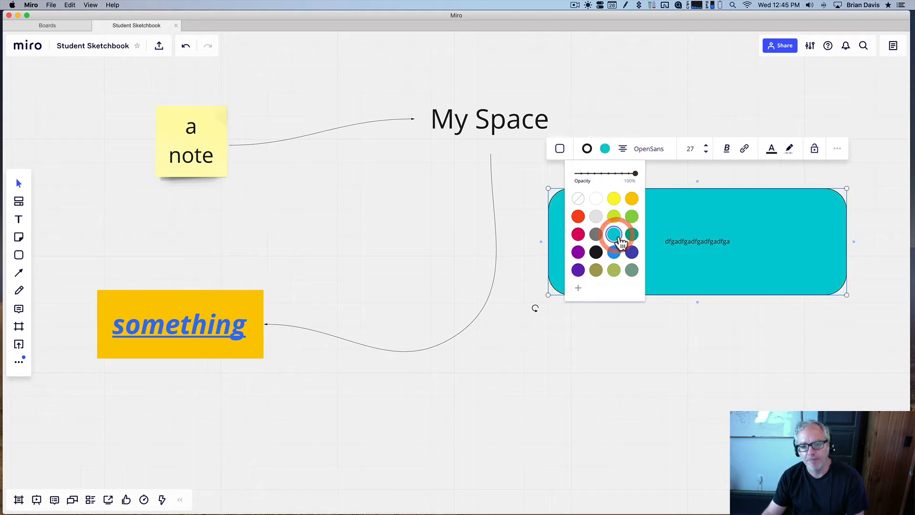
click(614, 253)
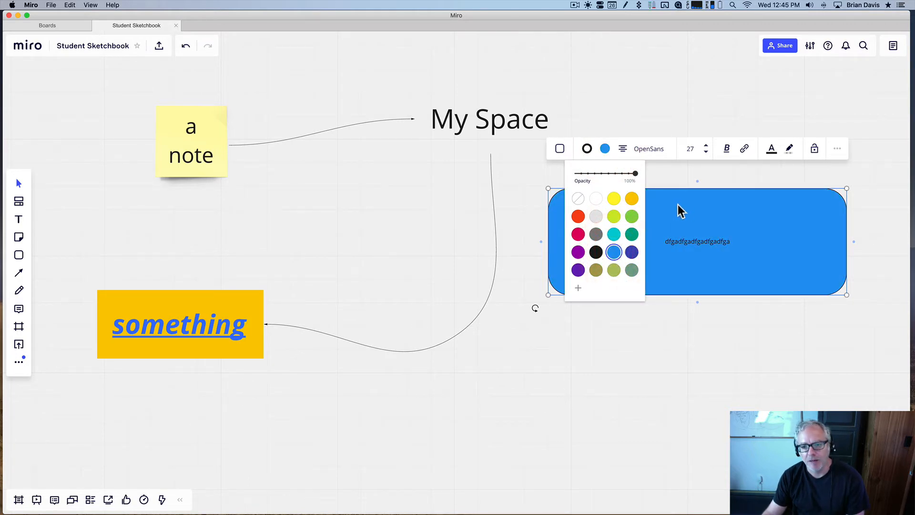
click(707, 175)
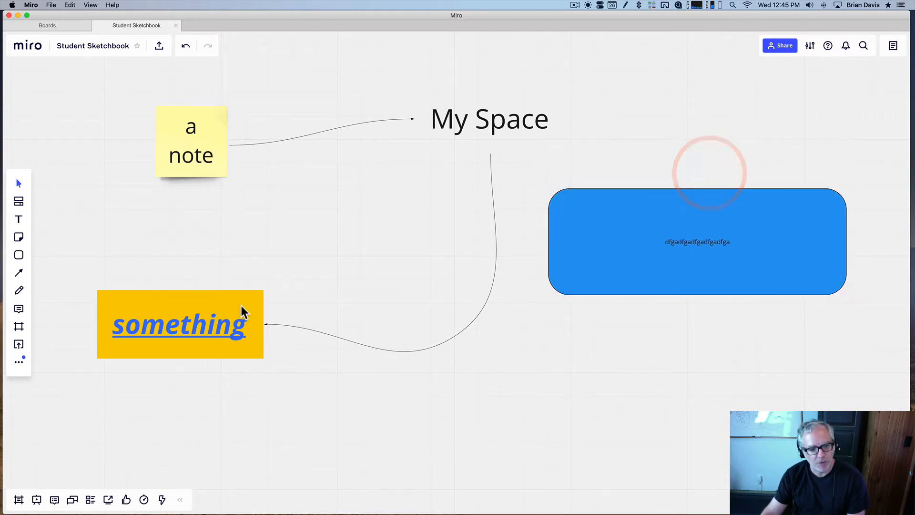
Italicize the blue rectangle's text and resize the shape from its lower-left corner so it is narrower and slightly taller
click(705, 242)
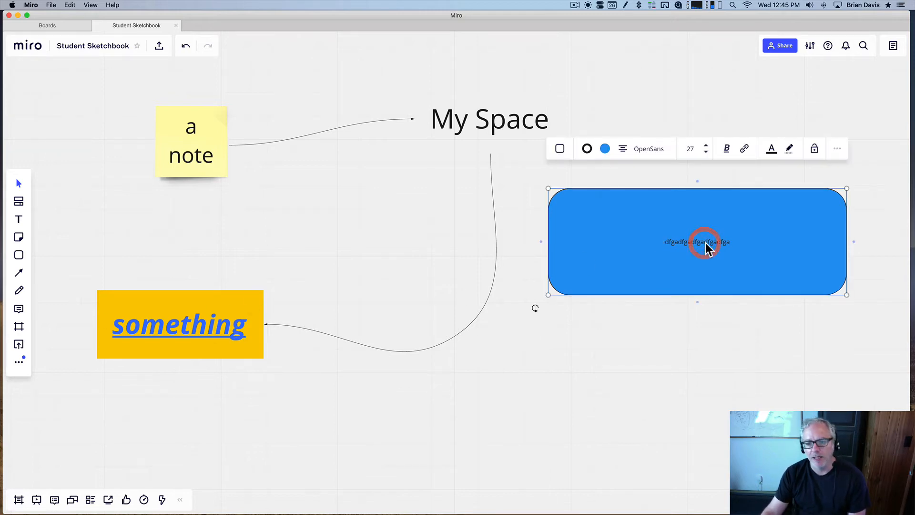
click(727, 150)
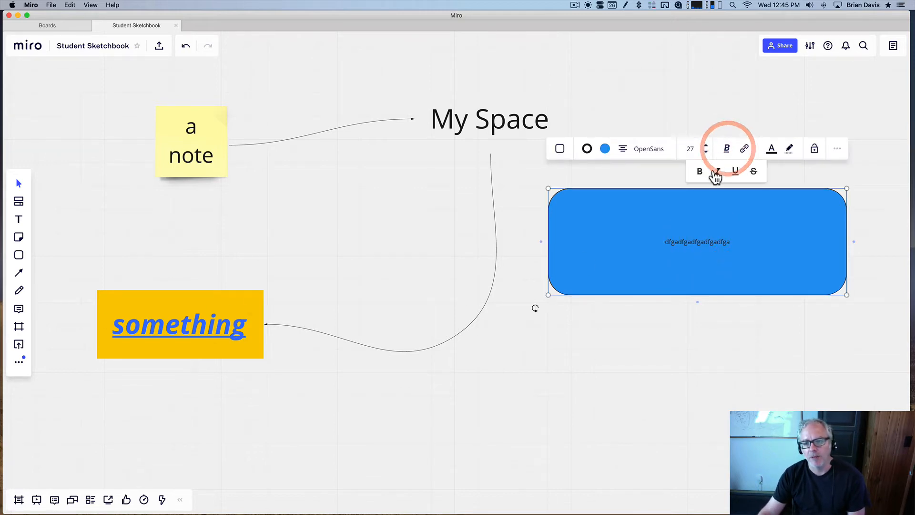
click(717, 173)
click(752, 232)
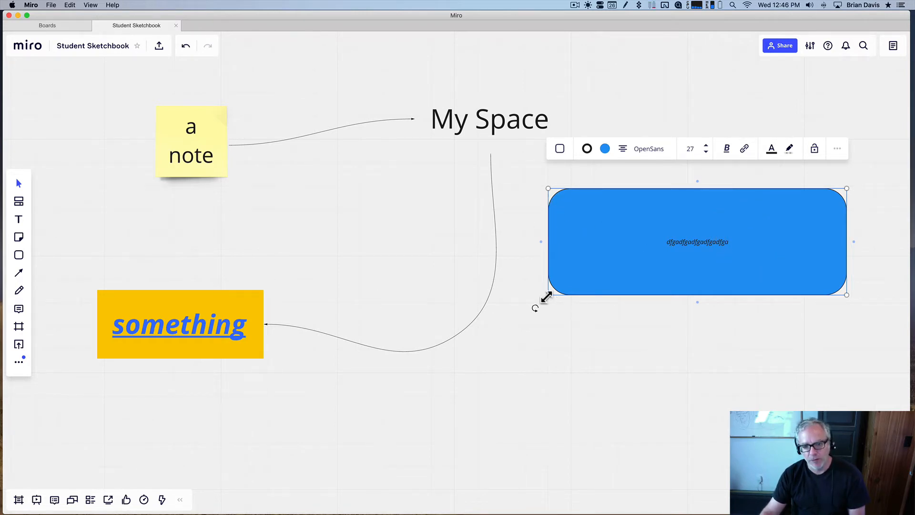
drag(546, 296, 586, 303)
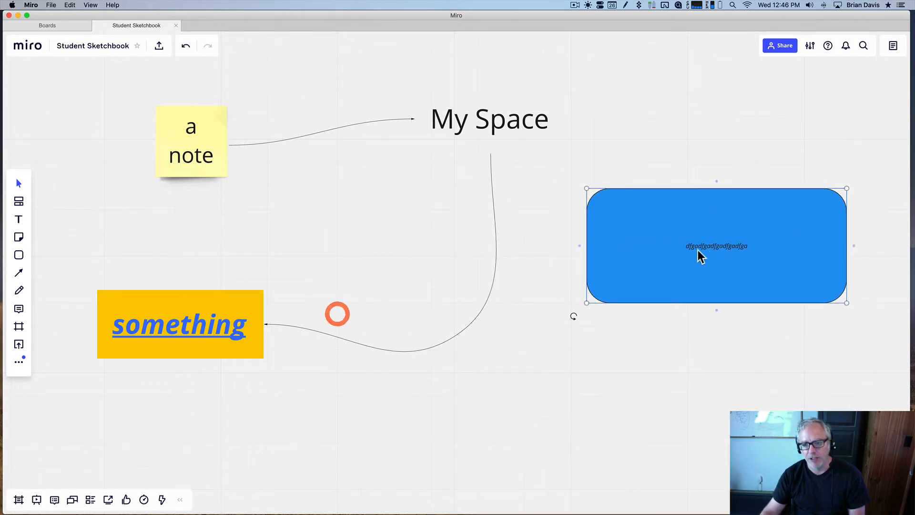
Increase the blue rectangle's text size to 64
click(708, 245)
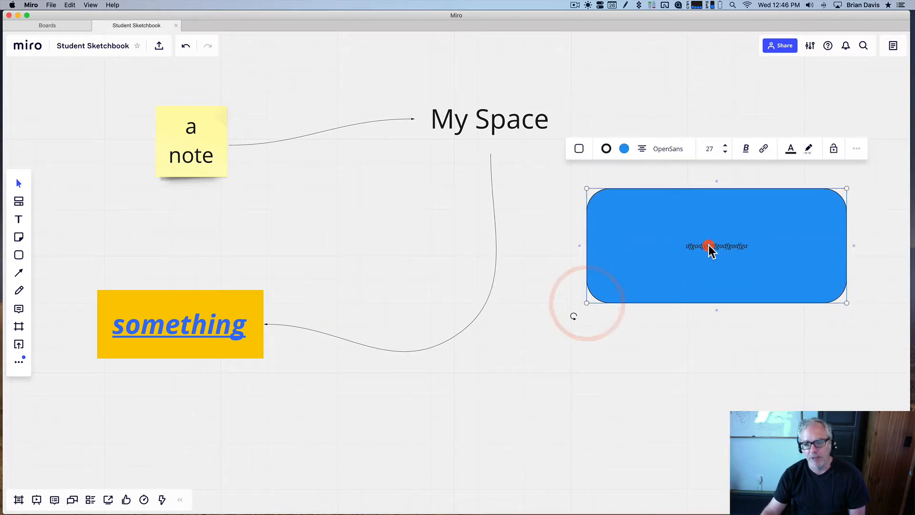
click(725, 149)
click(724, 149)
click(725, 149)
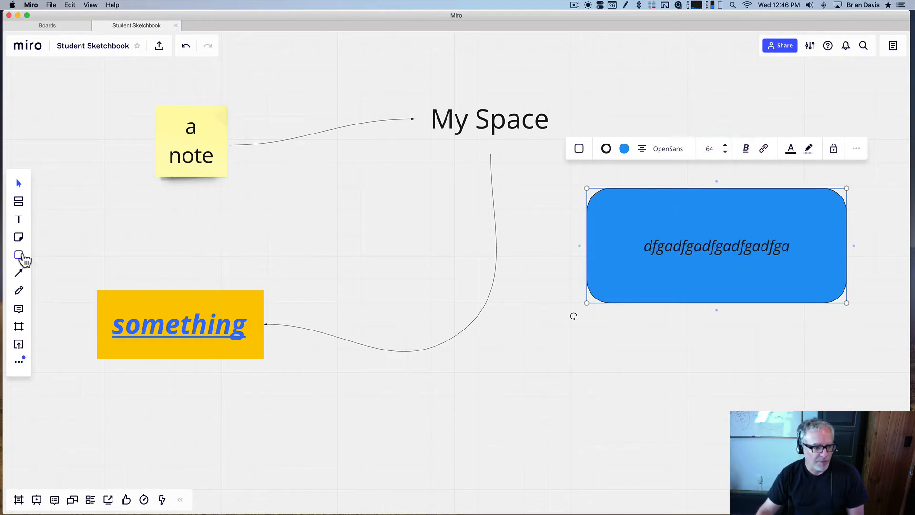
Place a star shape below and to the left of the blue rectangle and fill it with medium green
click(21, 256)
click(67, 265)
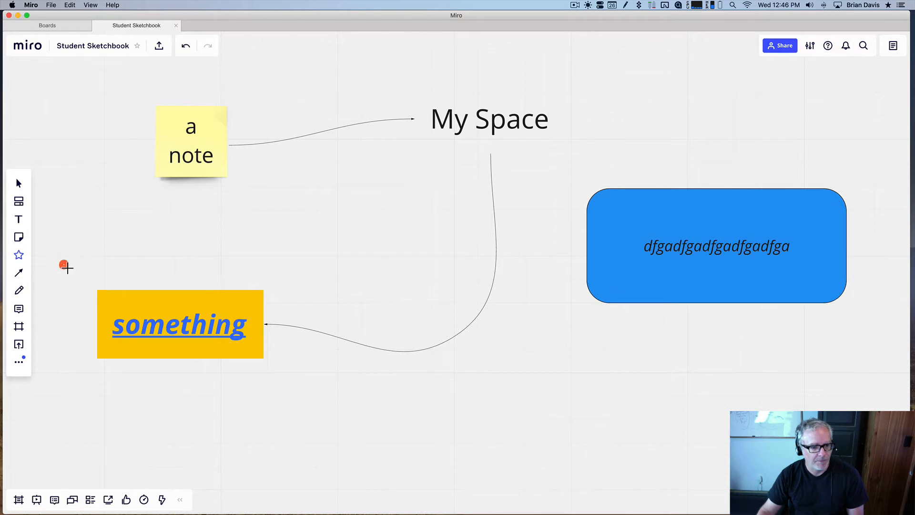
click(509, 387)
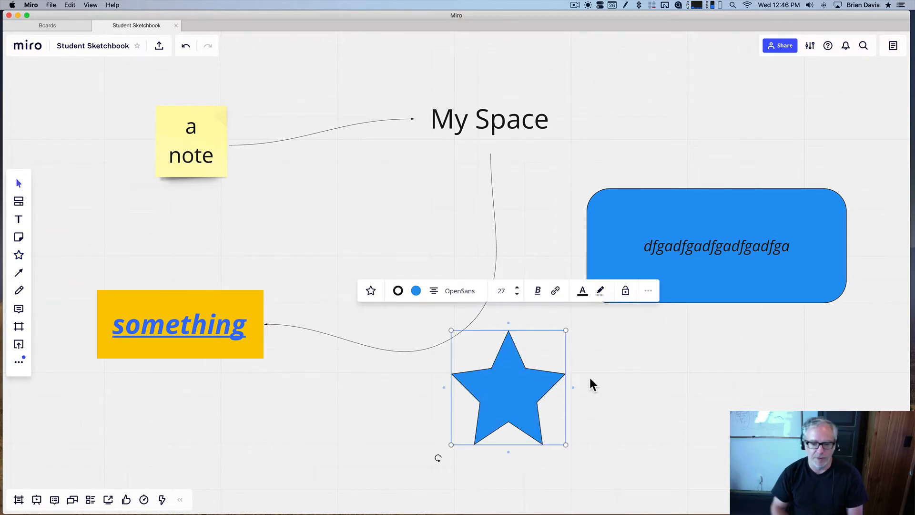
click(415, 291)
click(443, 358)
click(636, 351)
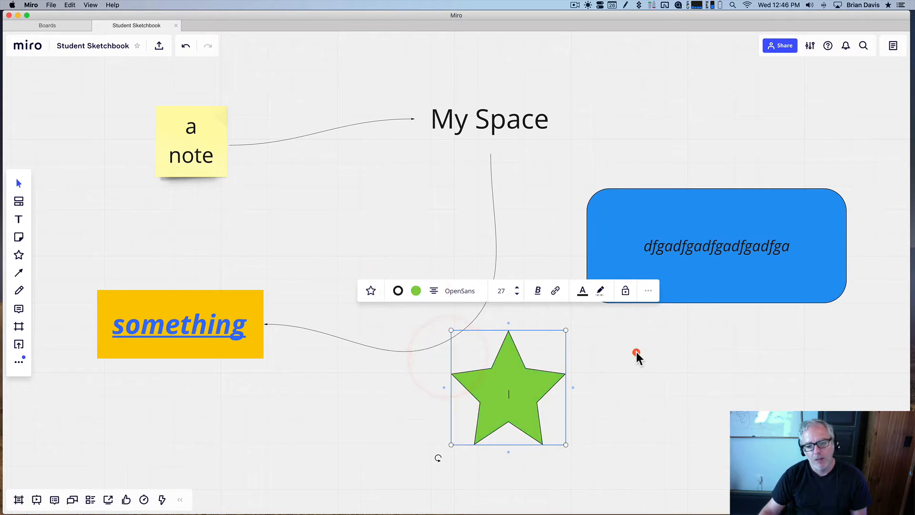
Connect the star's right tip to the middle of the blue rectangle's lower edge with a plain line
click(20, 274)
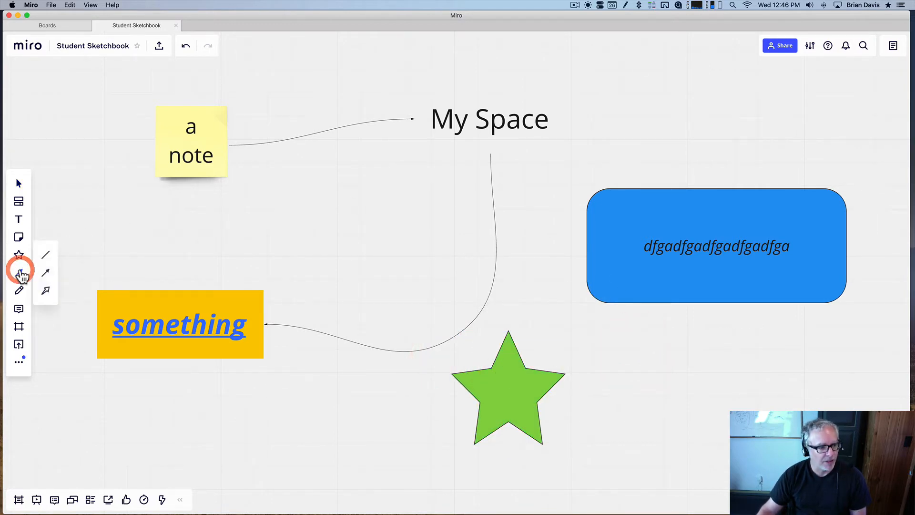
click(46, 256)
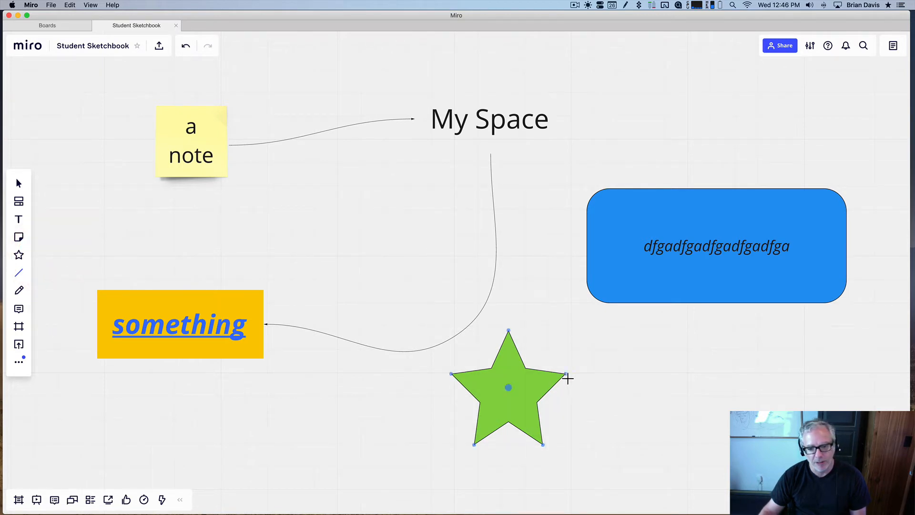
mouse_move(565, 373)
mouse_down()
mouse_move(735, 294)
mouse_move(716, 303)
mouse_up()
click(681, 386)
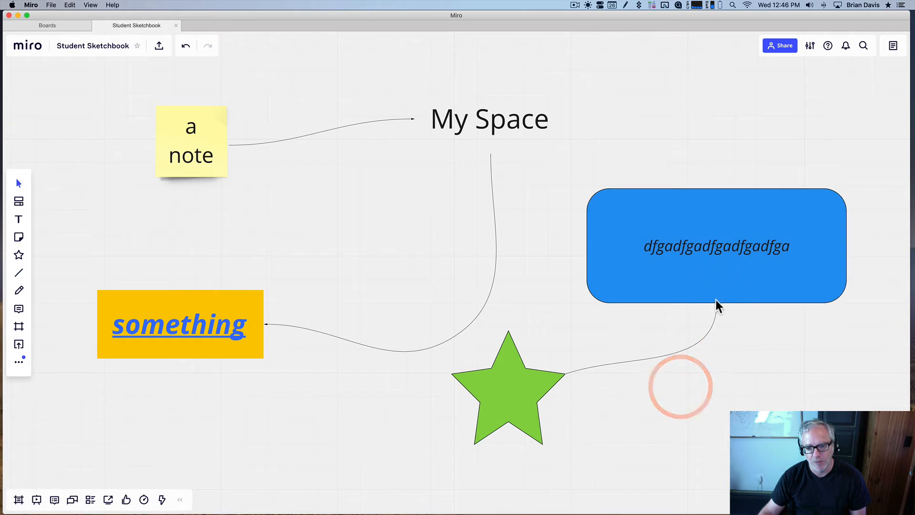
Draw a block arrow from the blue rectangle's left edge towards the "something" box and move the rectangle slightly upward
click(20, 275)
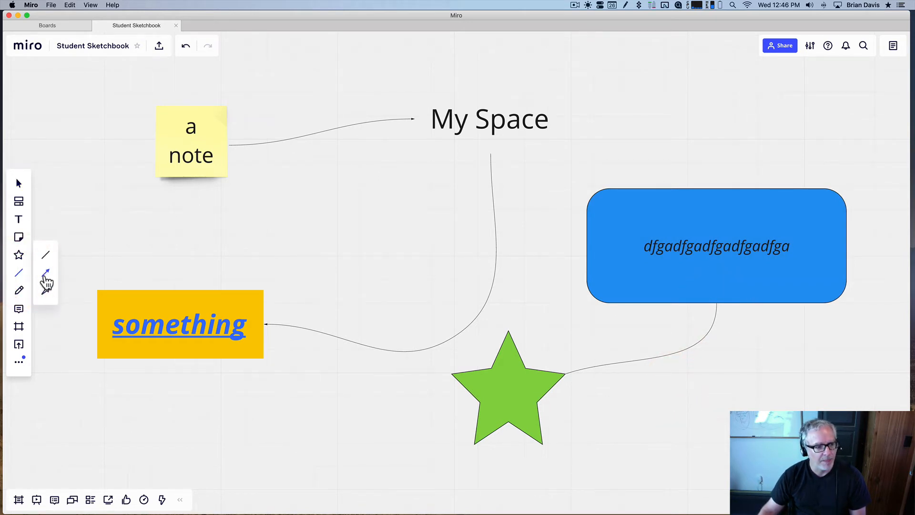
click(44, 290)
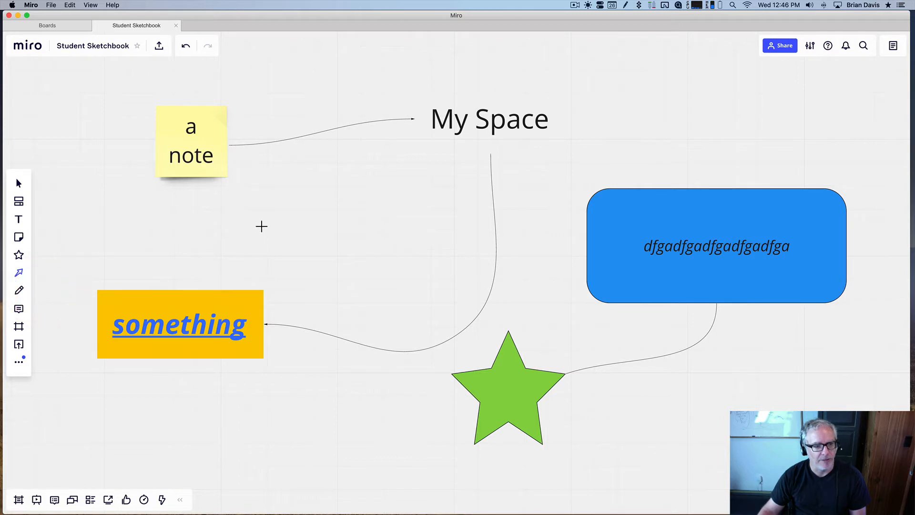
drag(585, 245, 309, 296)
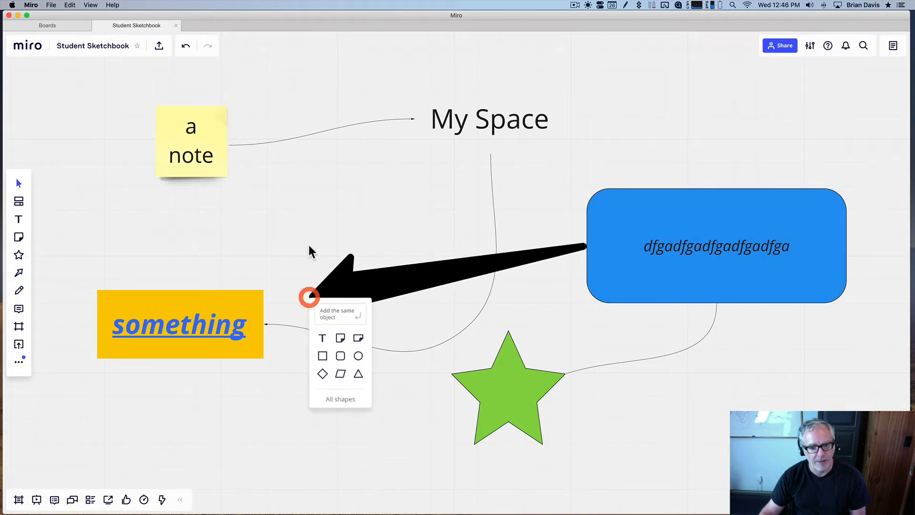
click(701, 289)
drag(701, 290, 698, 243)
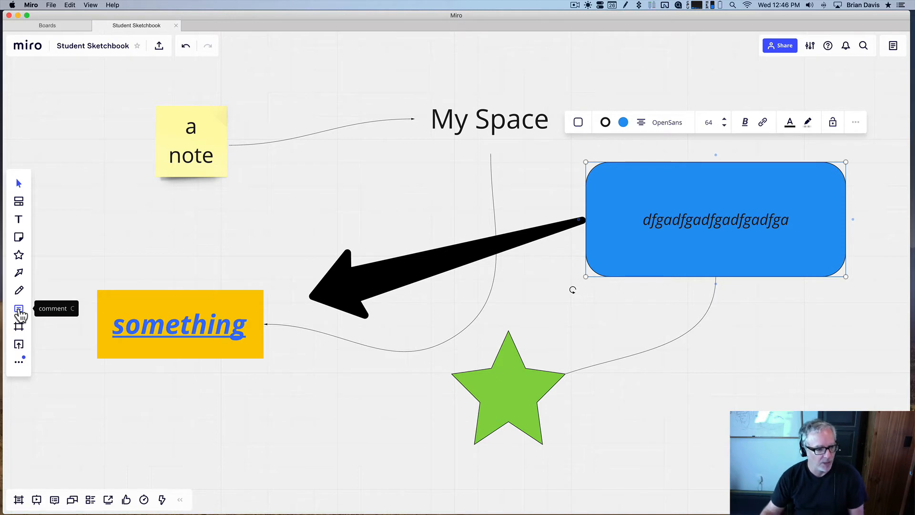
Post a comment reading "a comment" on the upper-right corner of the "something" box and close its thread
click(19, 310)
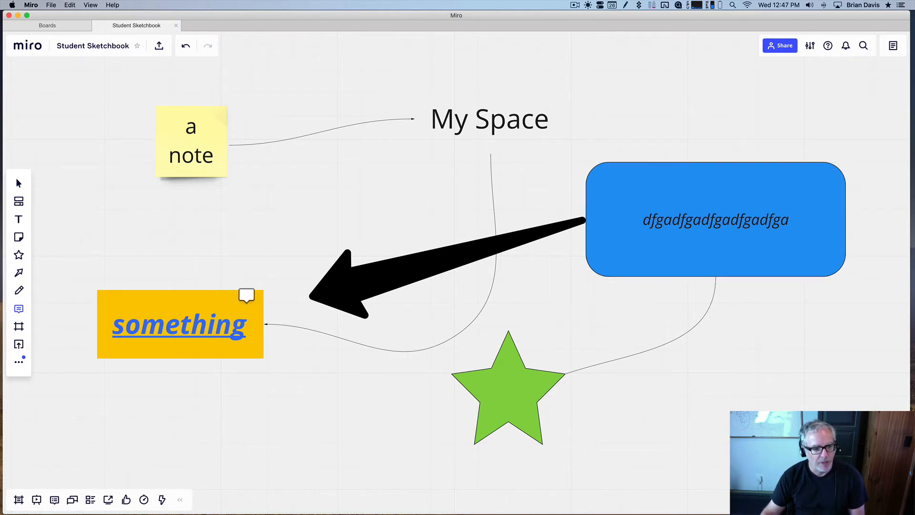
click(246, 298)
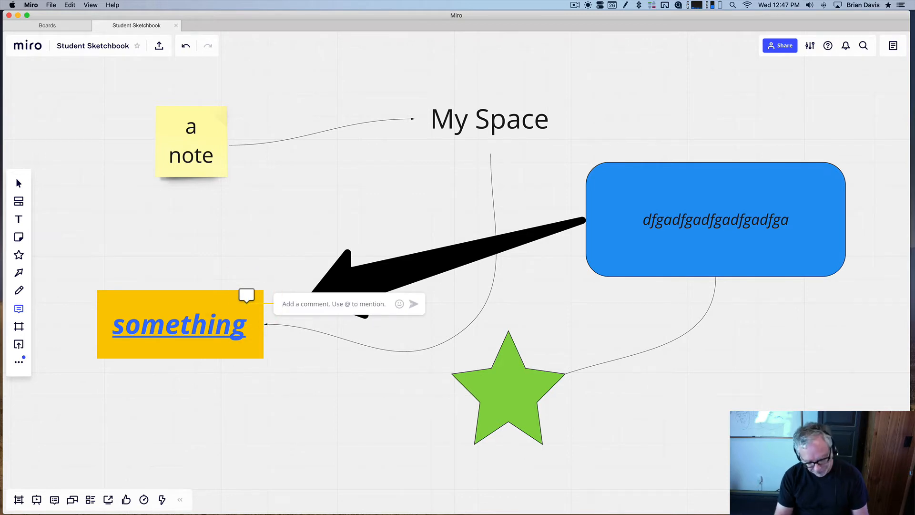
text(a comment)
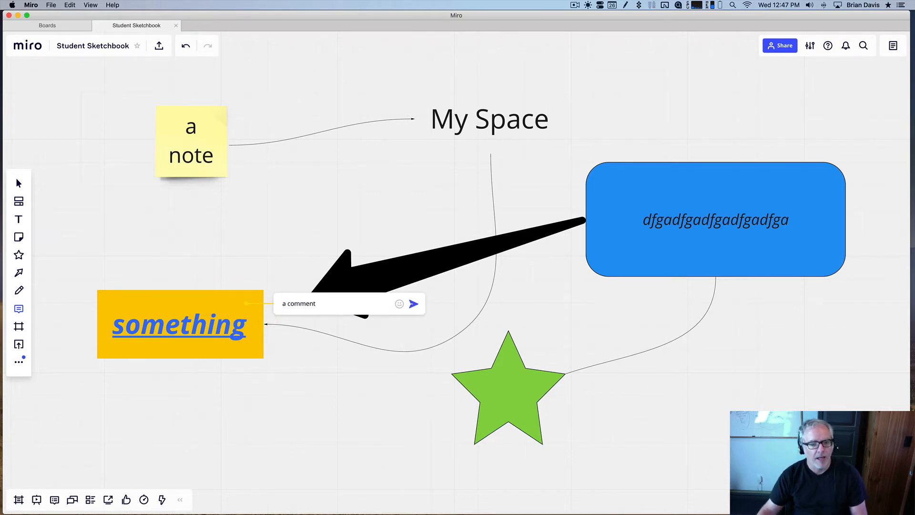
click(18, 184)
click(281, 254)
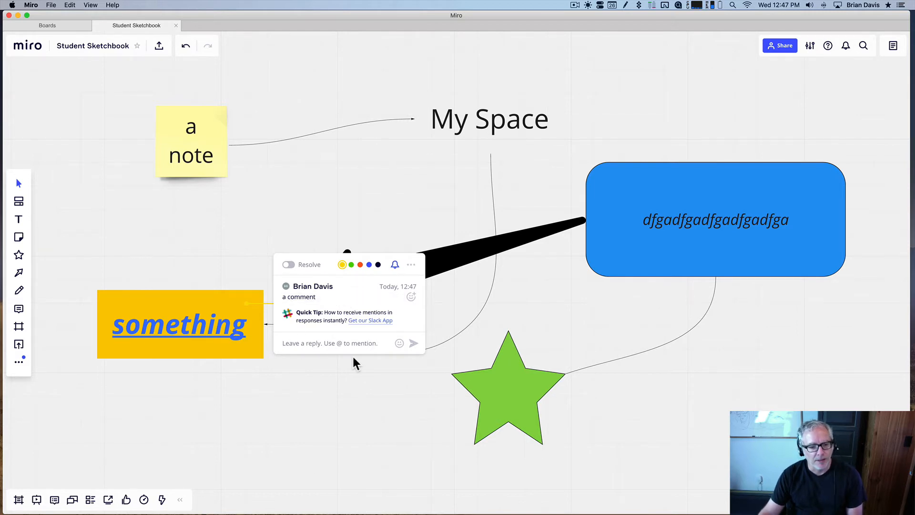
click(344, 369)
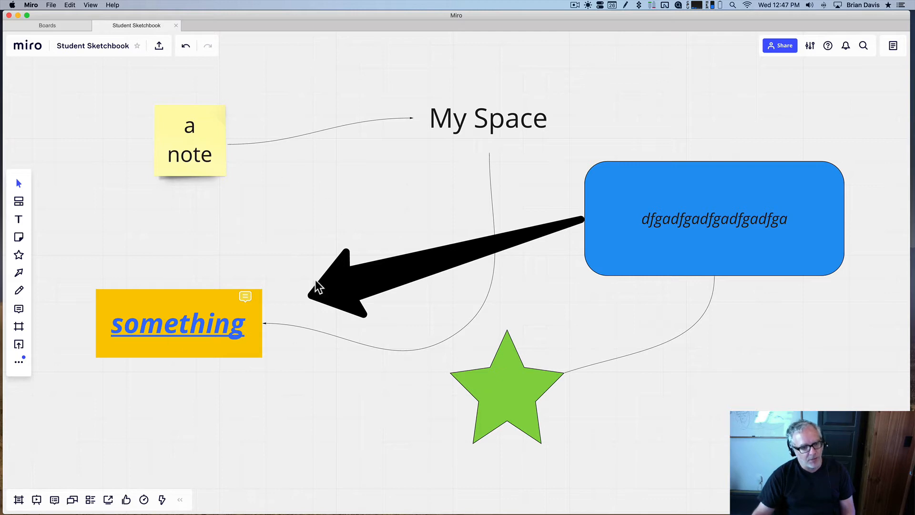
Reopen the comment on the "something" box to view its thread and close it again
scroll(259, 288, down, 1)
click(245, 288)
click(245, 290)
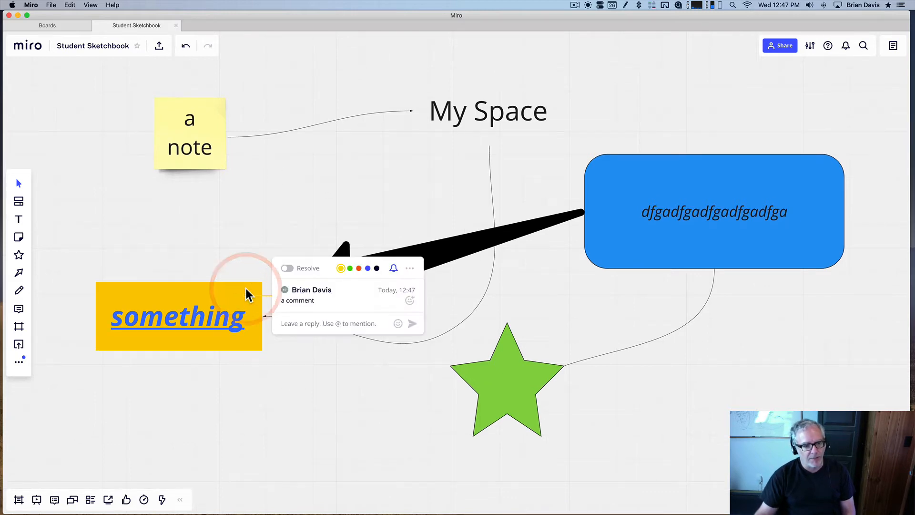
click(285, 277)
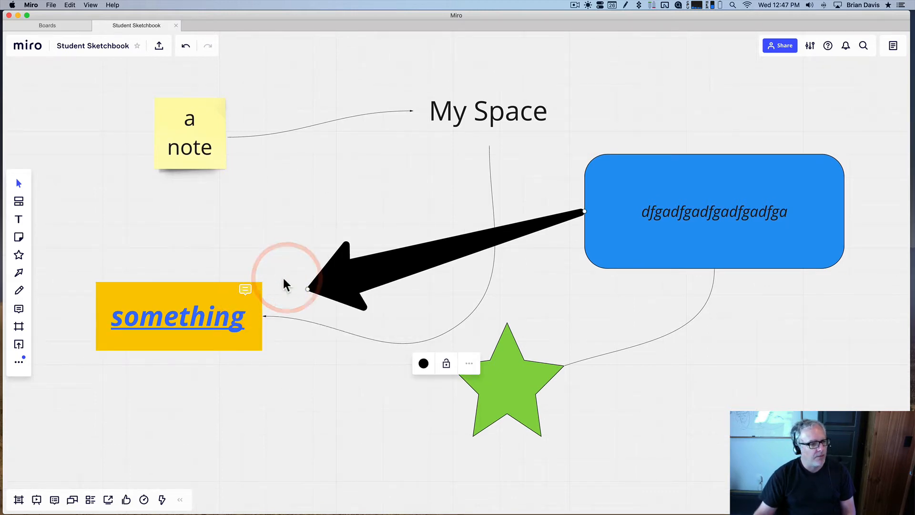
Move the "something" box slightly up and to the left
drag(189, 300, 198, 270)
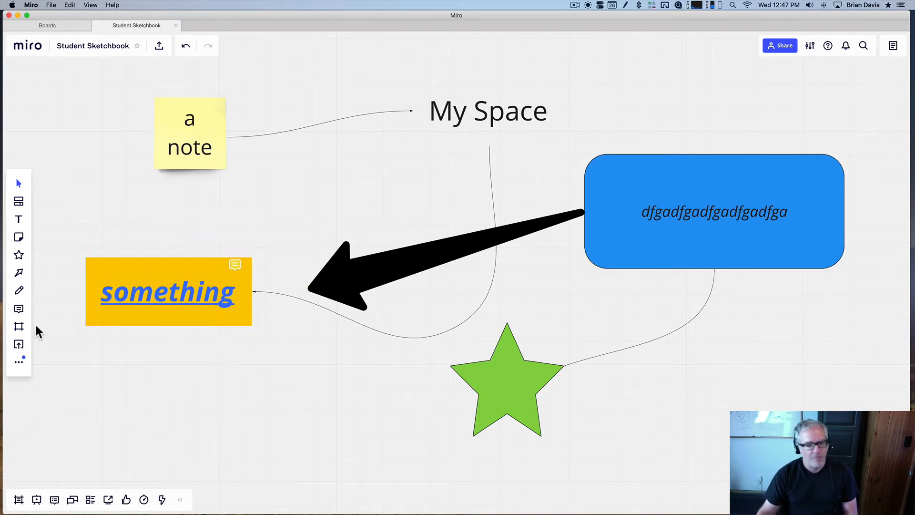
Add a custom-ratio frame and stretch its upper-left and lower-right corners until it encloses all the objects
scroll(44, 321, left, 3)
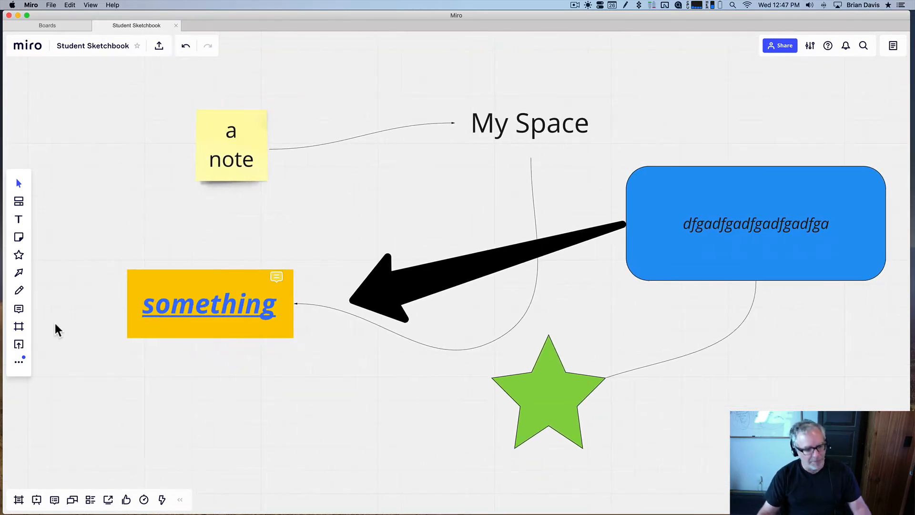
scroll(55, 323, down, 5)
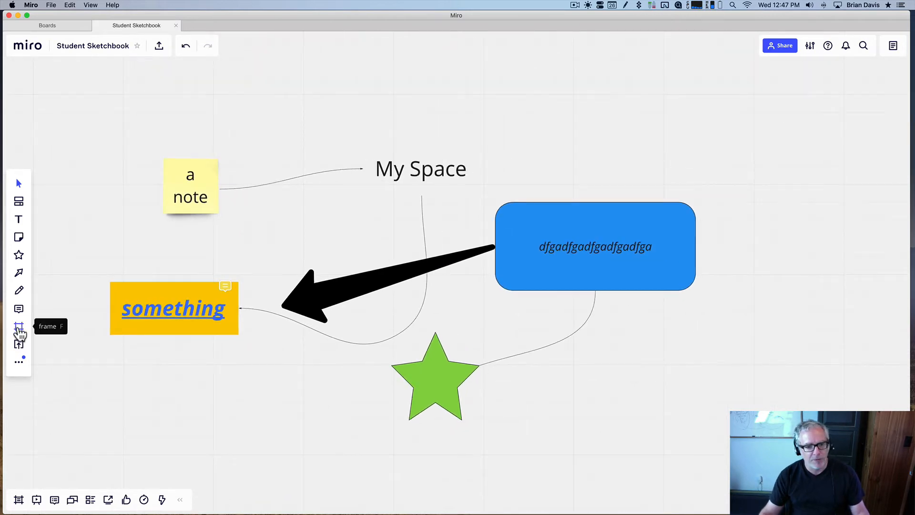
scroll(175, 376, left, 3)
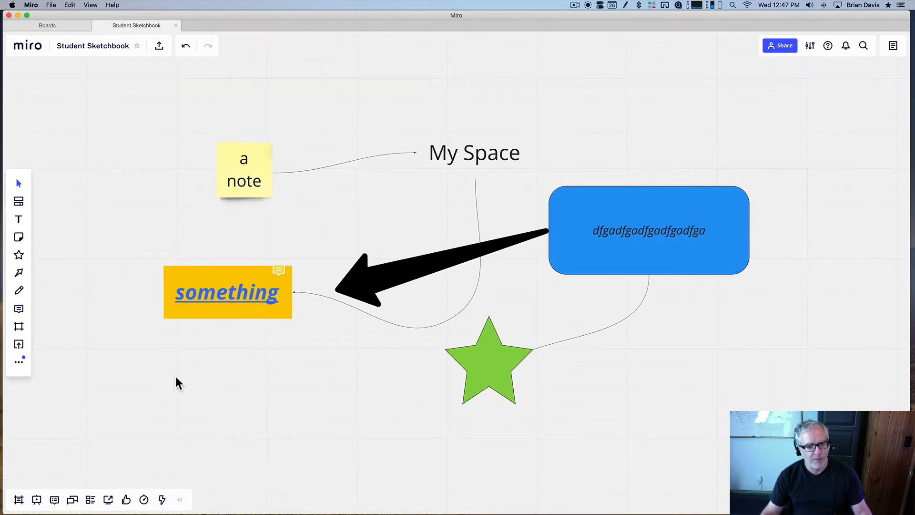
click(19, 327)
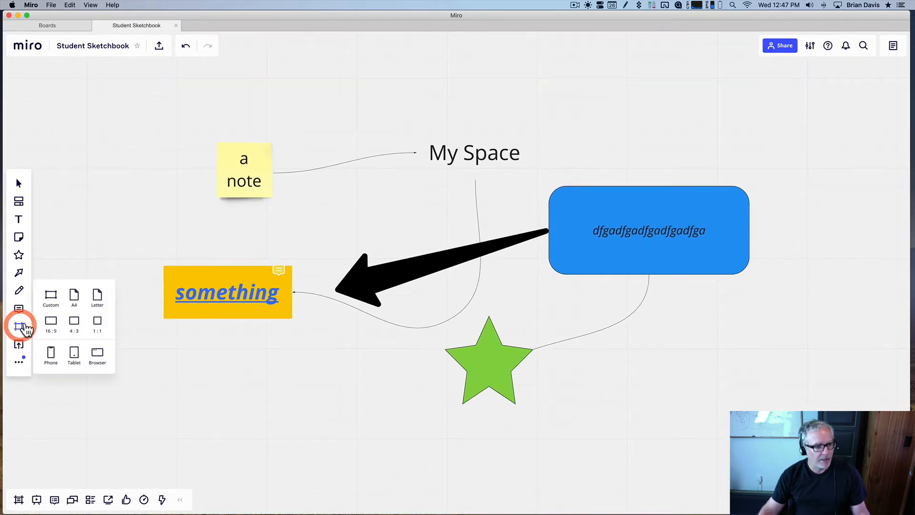
click(51, 299)
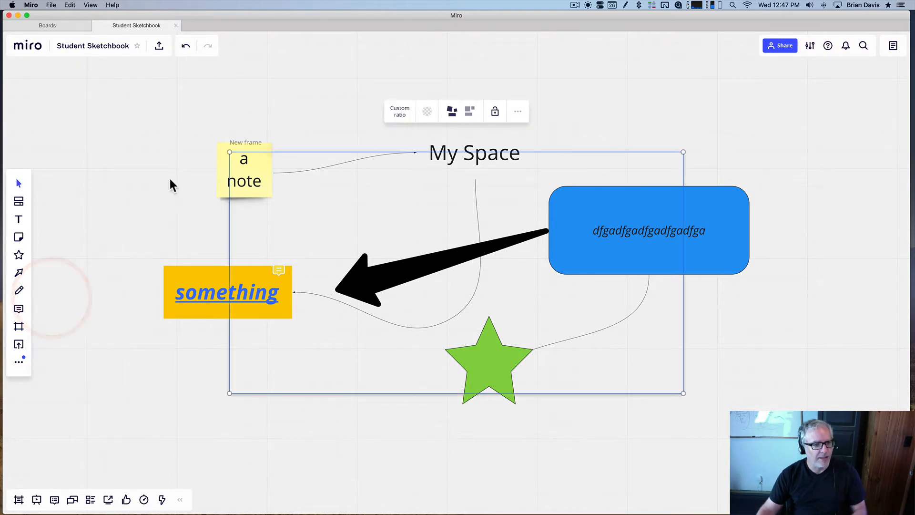
drag(230, 152, 133, 79)
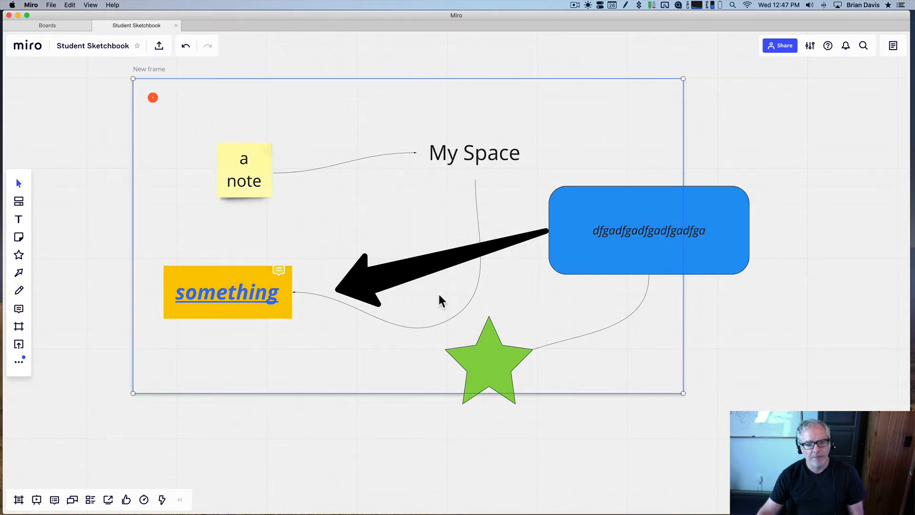
drag(683, 393, 804, 443)
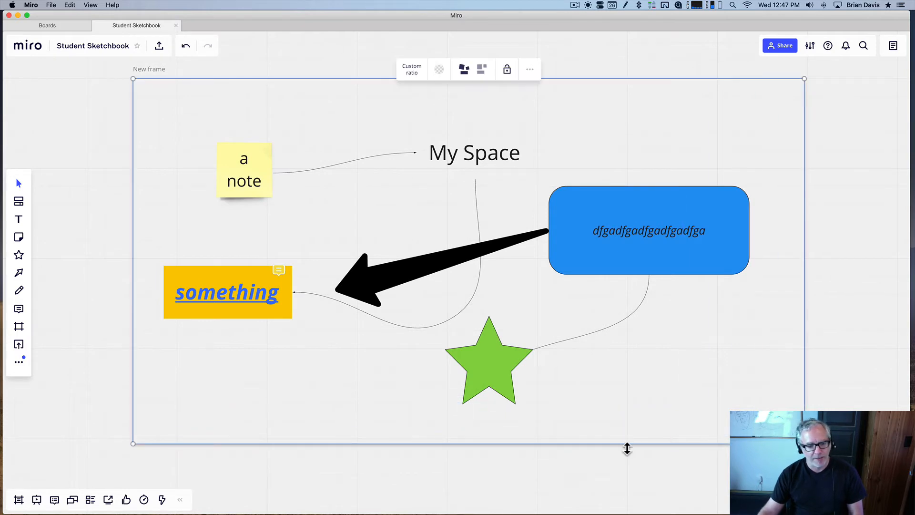
Fill the new frame's background with dark gray and deselect it
click(440, 71)
click(431, 130)
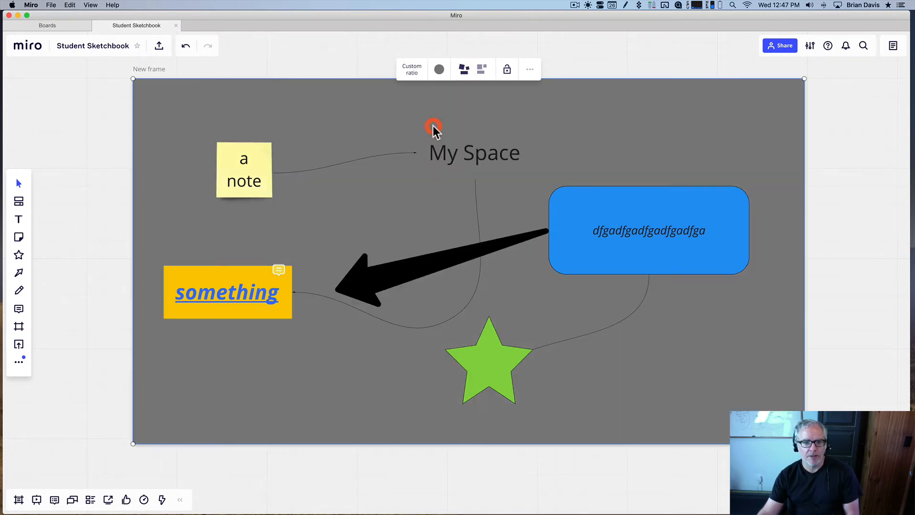
click(638, 110)
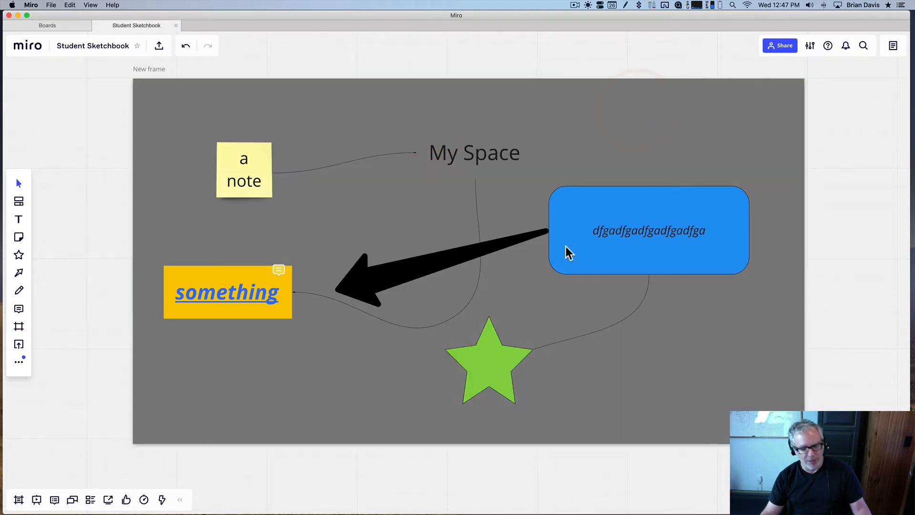
scroll(566, 248, down, 5)
scroll(733, 314, right, 5)
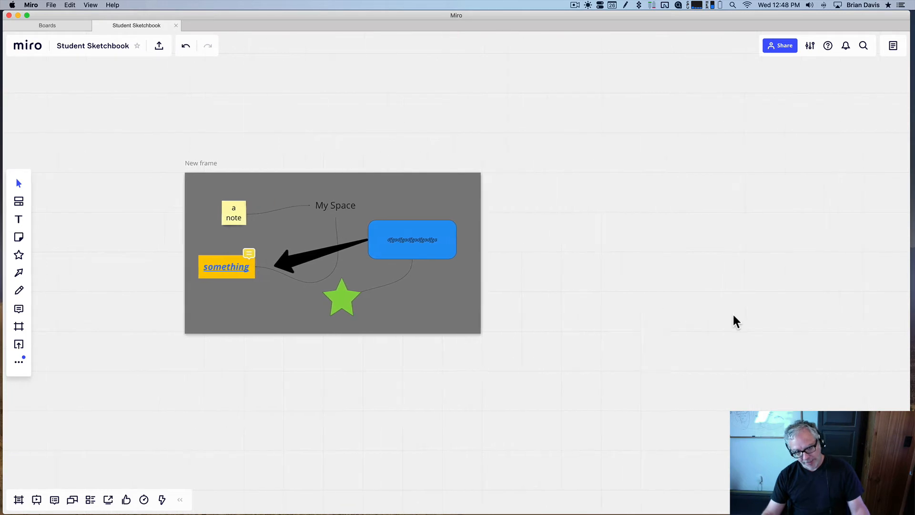
scroll(733, 314, right, 1)
drag(453, 323, 485, 340)
click(16, 180)
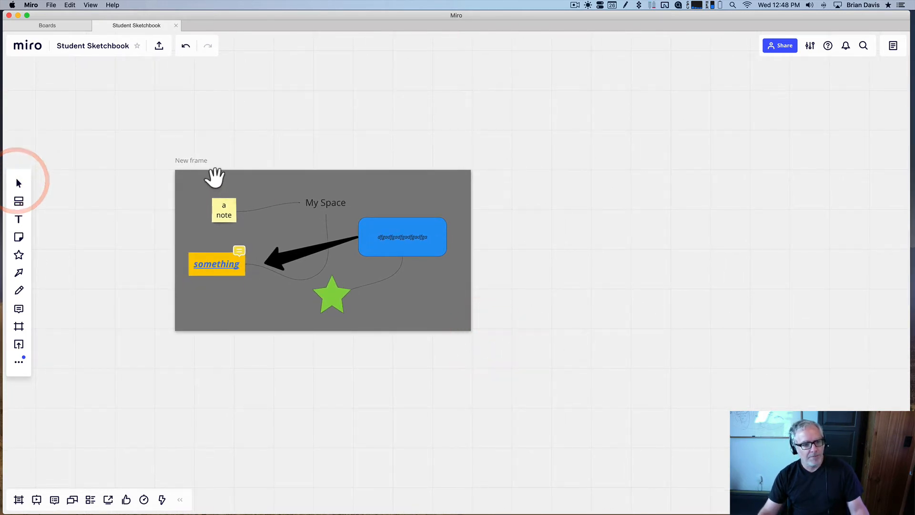
drag(217, 176, 174, 159)
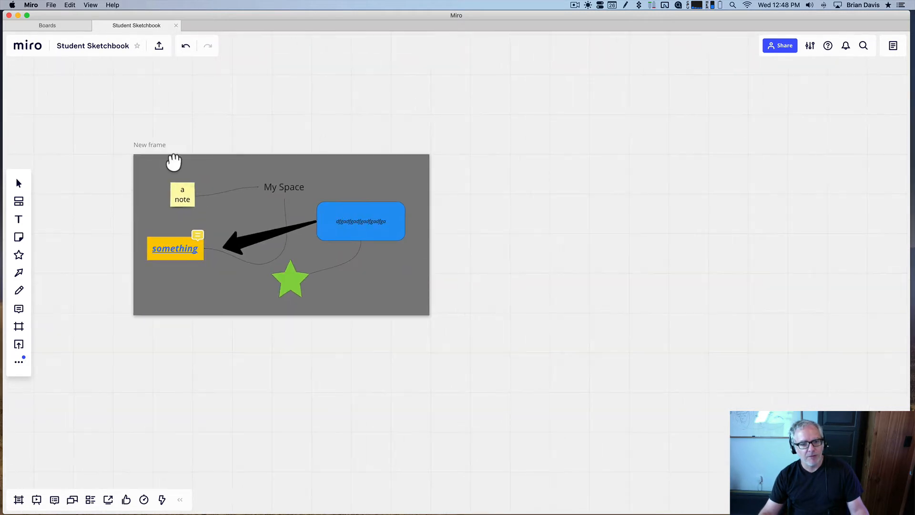
click(18, 183)
click(213, 173)
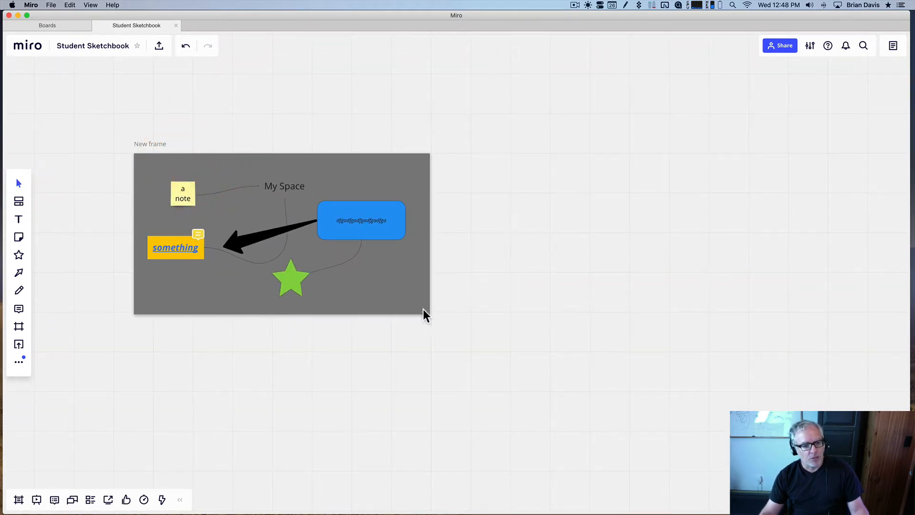
drag(390, 288, 439, 337)
click(485, 310)
Rename the gray frame as "Assingment 1"
click(153, 143)
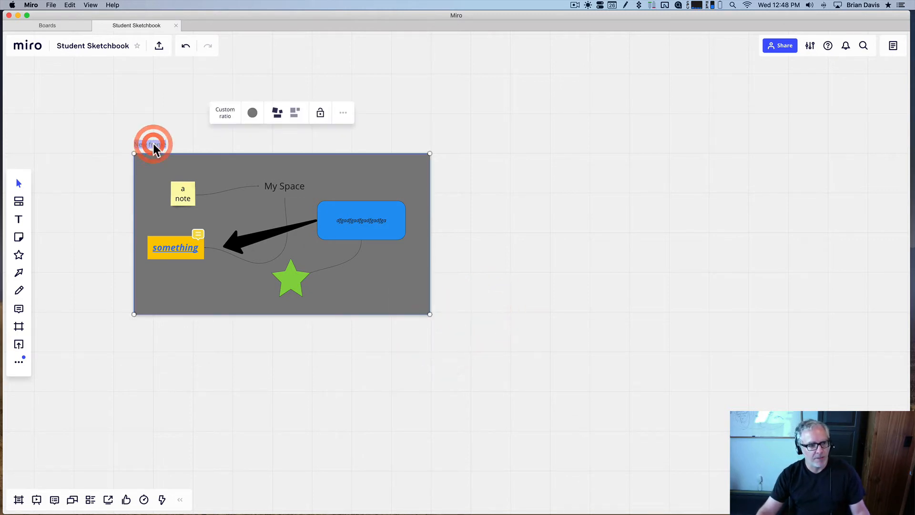
click(153, 144)
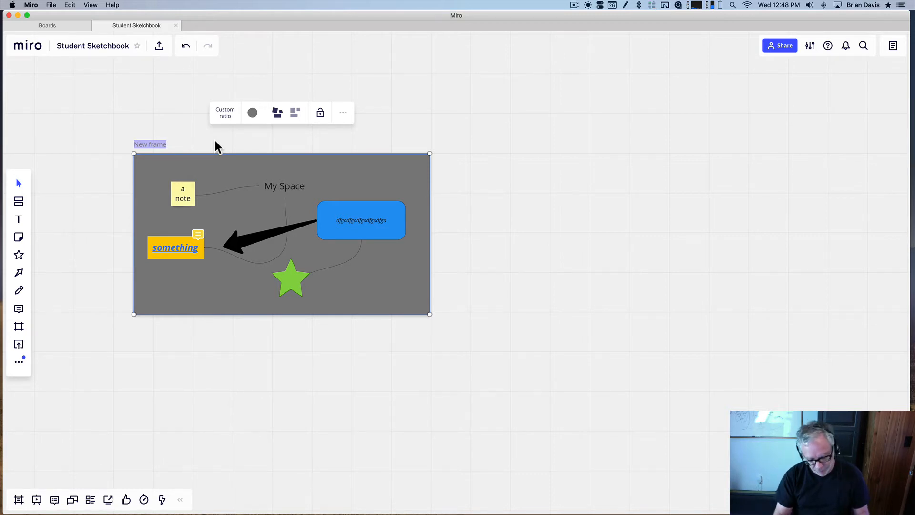
text(Assingment 1)
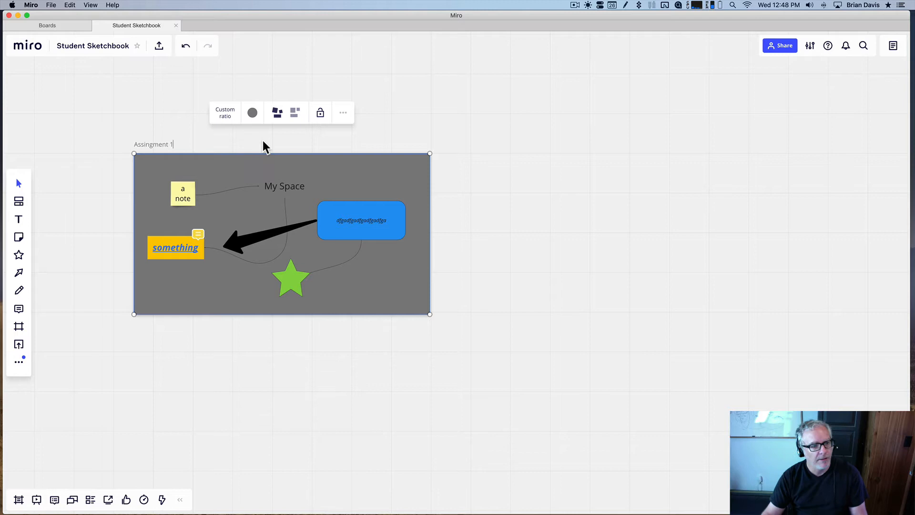
click(255, 141)
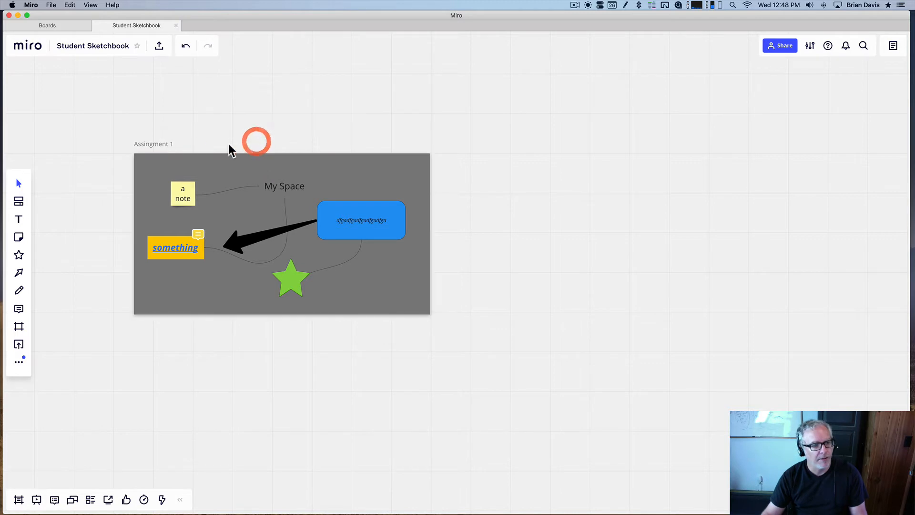
Move the frame with all its contents a short distance to the right and deselect everything
drag(155, 145, 198, 142)
click(373, 268)
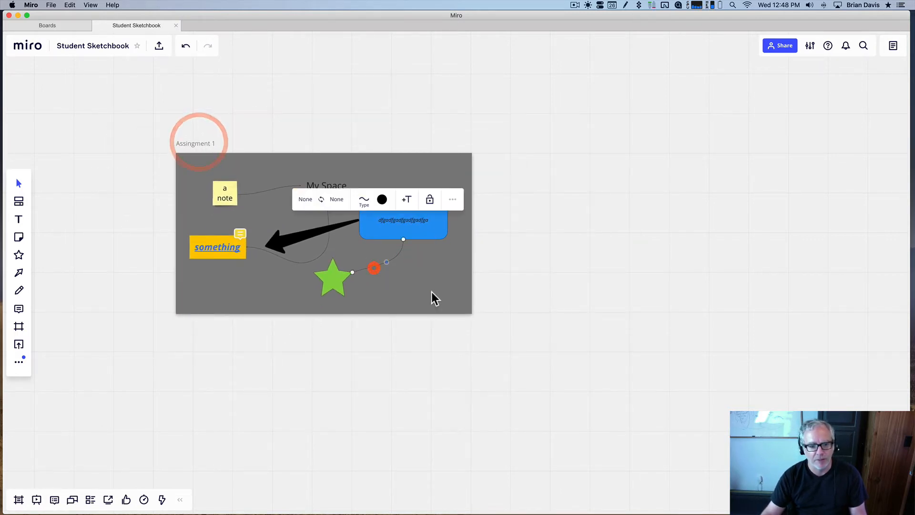
click(451, 296)
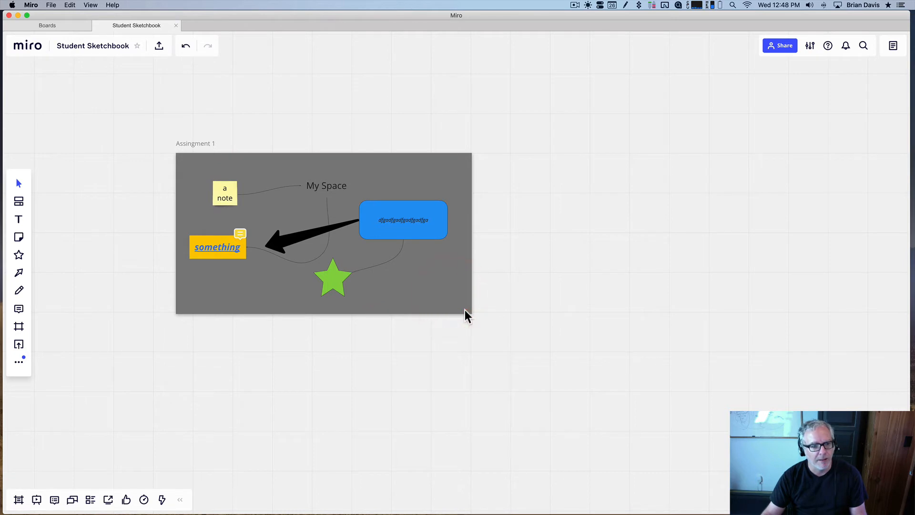
double_click(465, 309)
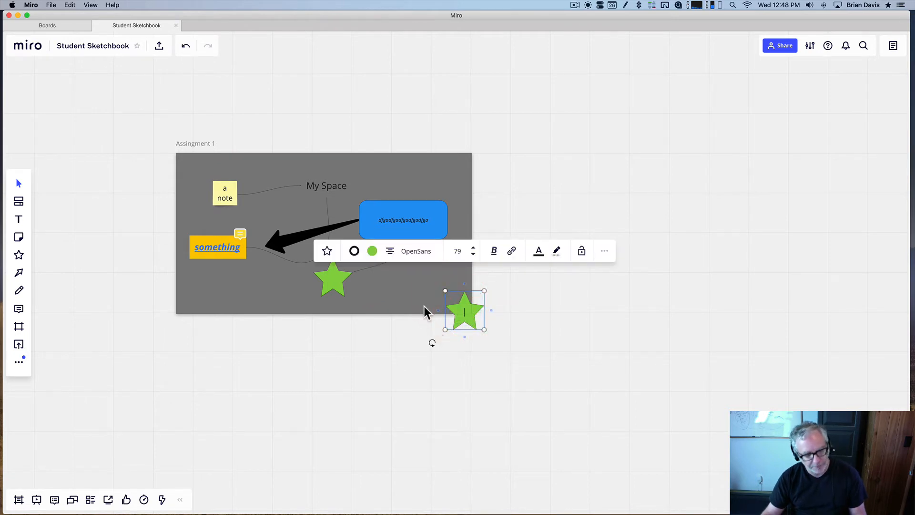
click(434, 317)
click(474, 314)
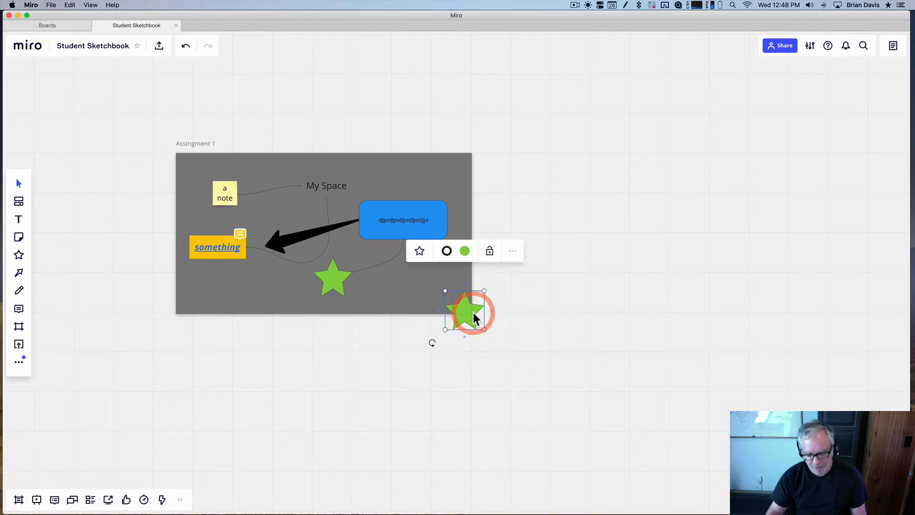
key(BackSpace)
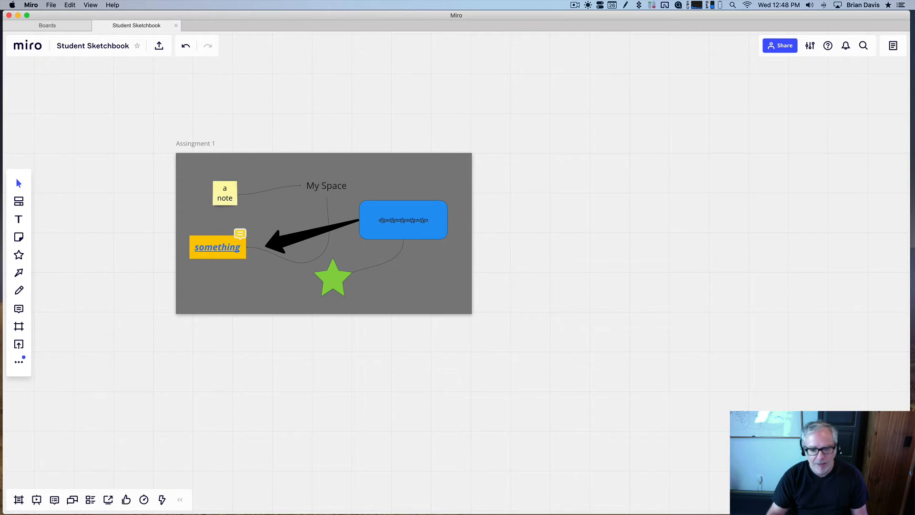
Enlarge the frame slightly by extending its upper-left corner outward, then deselect it
click(179, 152)
mouse_move(176, 153)
mouse_down()
mouse_move(114, 120)
mouse_move(170, 146)
mouse_up()
click(527, 316)
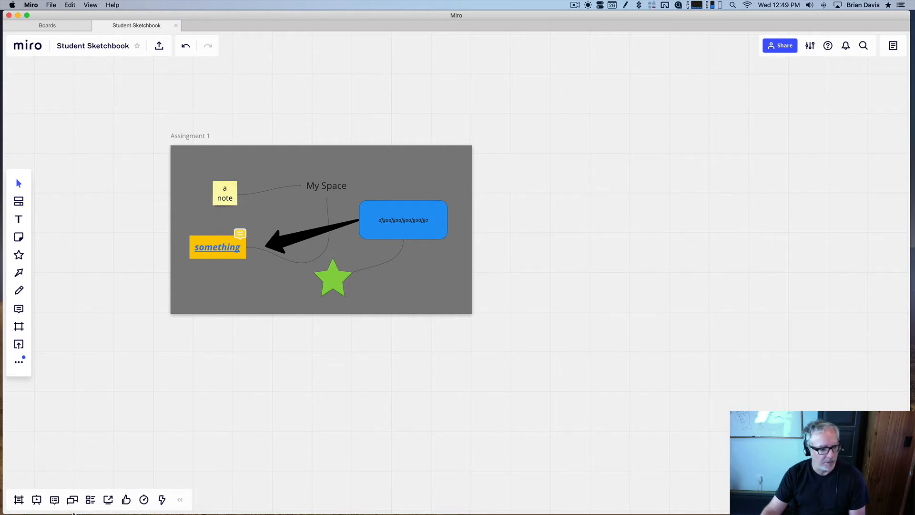
View the frame in presentation mode and return to the normal board view
click(35, 500)
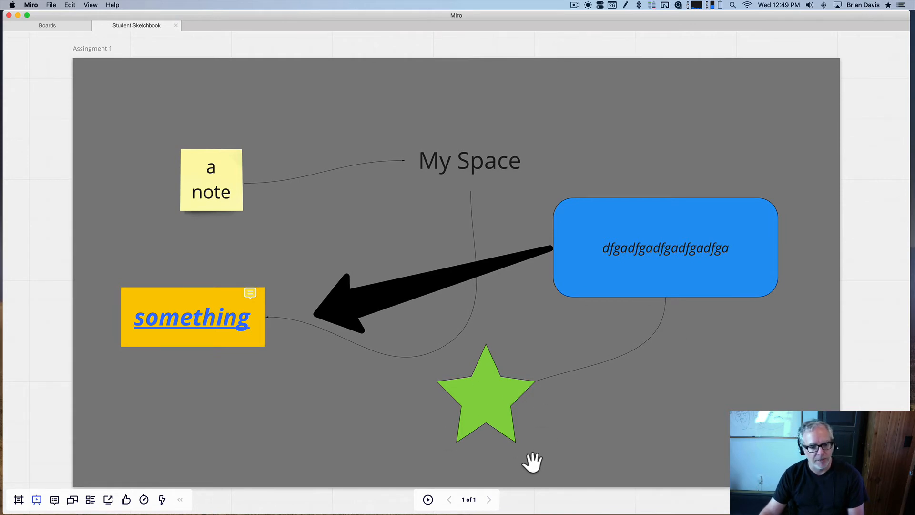
click(36, 499)
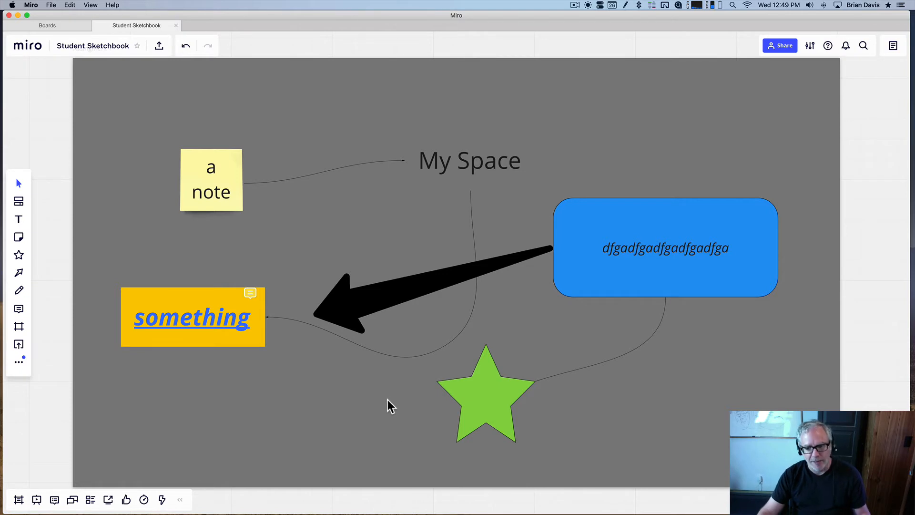
scroll(388, 399, down, 5)
scroll(386, 402, down, 3)
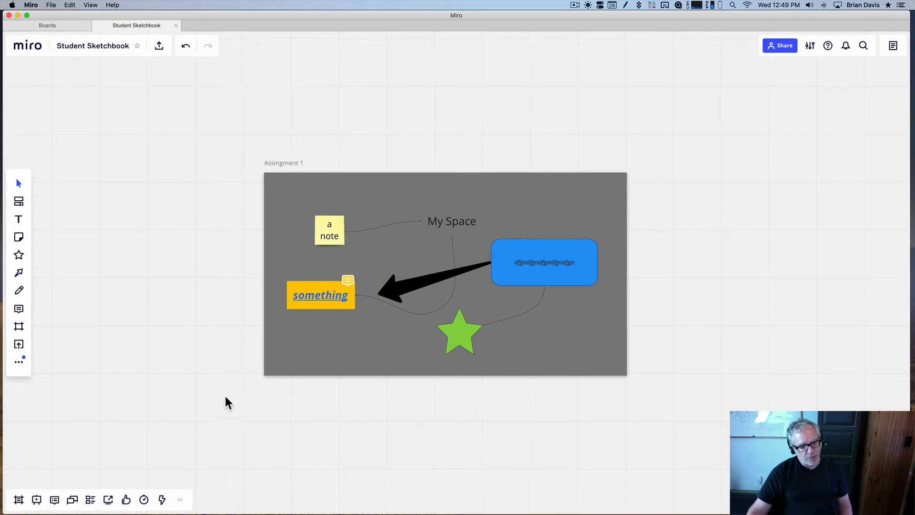
click(19, 346)
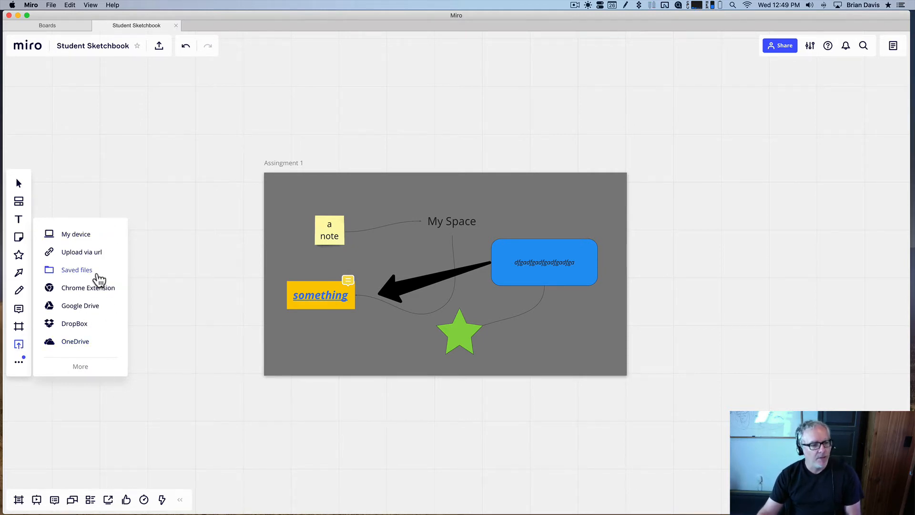
click(84, 235)
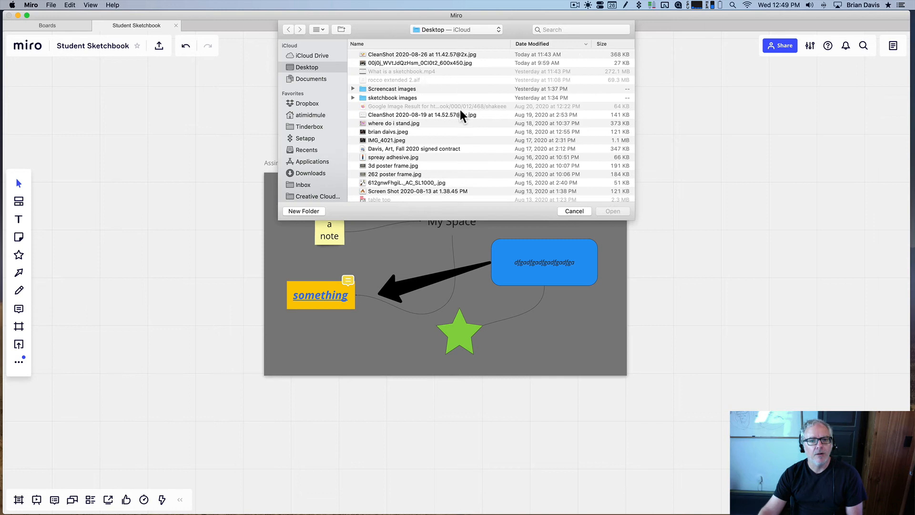
click(459, 54)
click(624, 210)
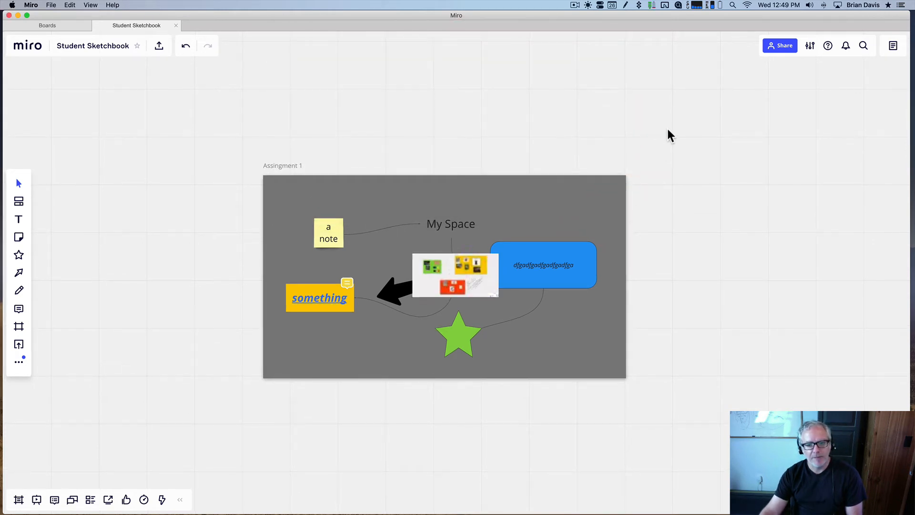
Place the uploaded image above the frame's upper-left corner on the empty board and enlarge it
drag(472, 267, 271, 116)
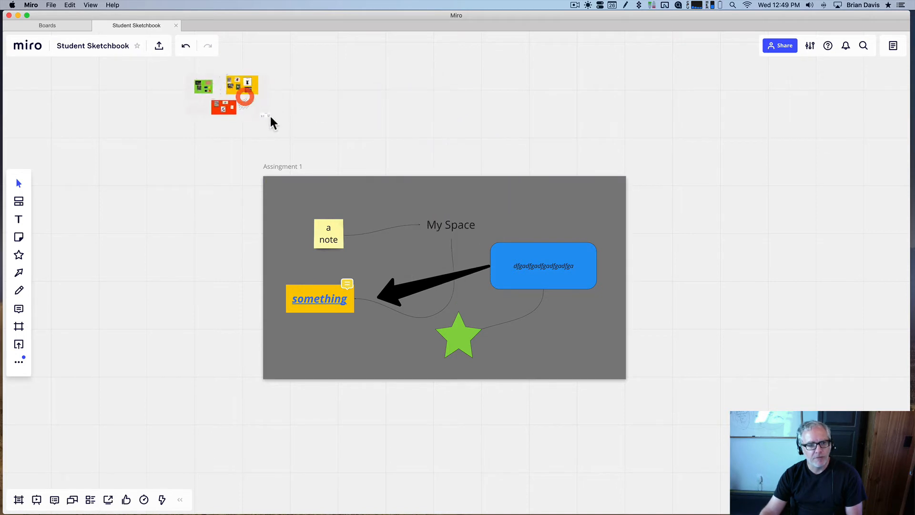
click(268, 114)
drag(272, 119, 308, 132)
click(82, 239)
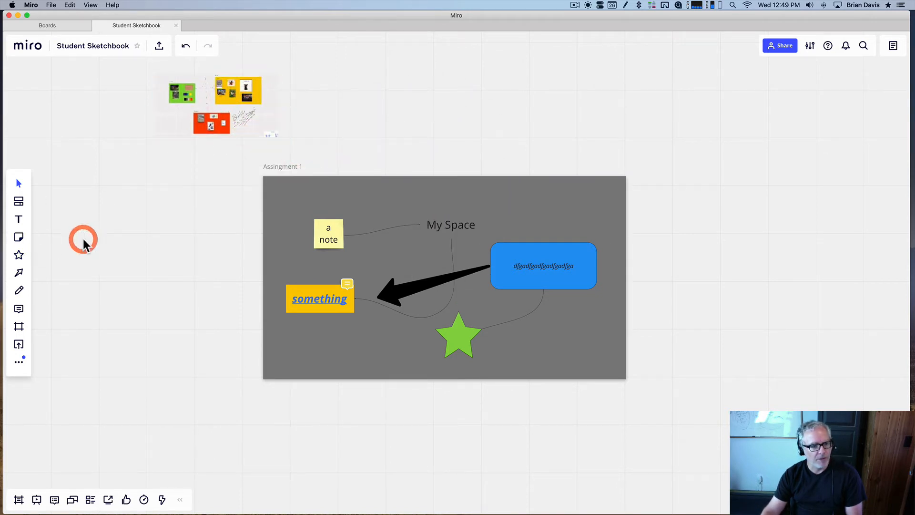
Review the available upload sources and open the list of additional apps
click(19, 345)
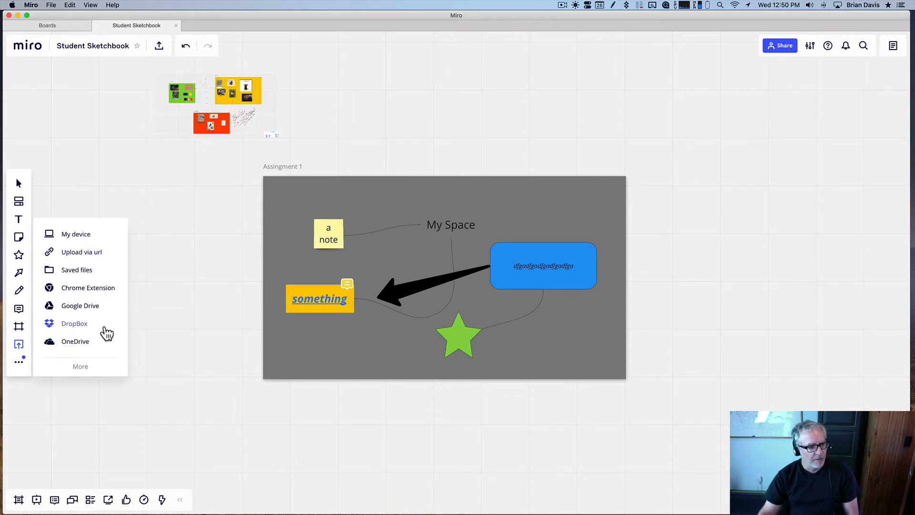
click(19, 353)
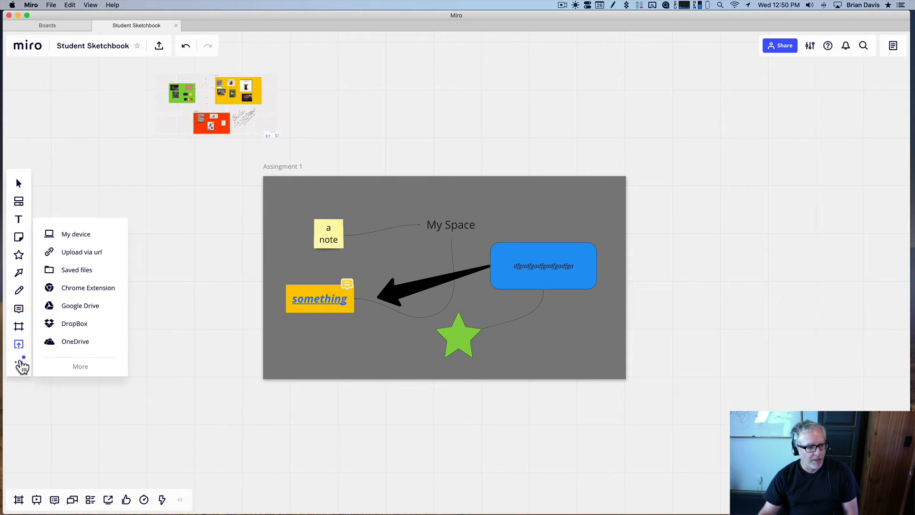
click(21, 365)
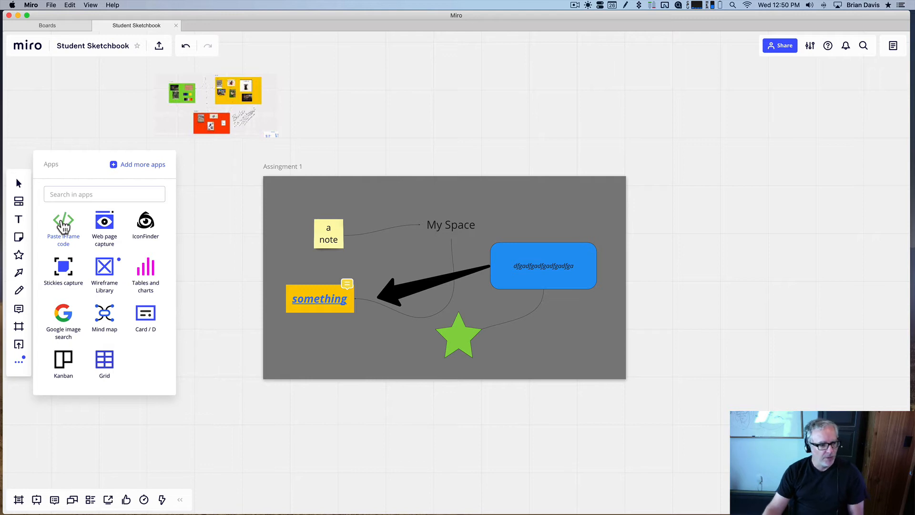
Switch to Firefox and copy the iframe embed code of the YouTube video "Getting Started with Miro"
click(488, 100)
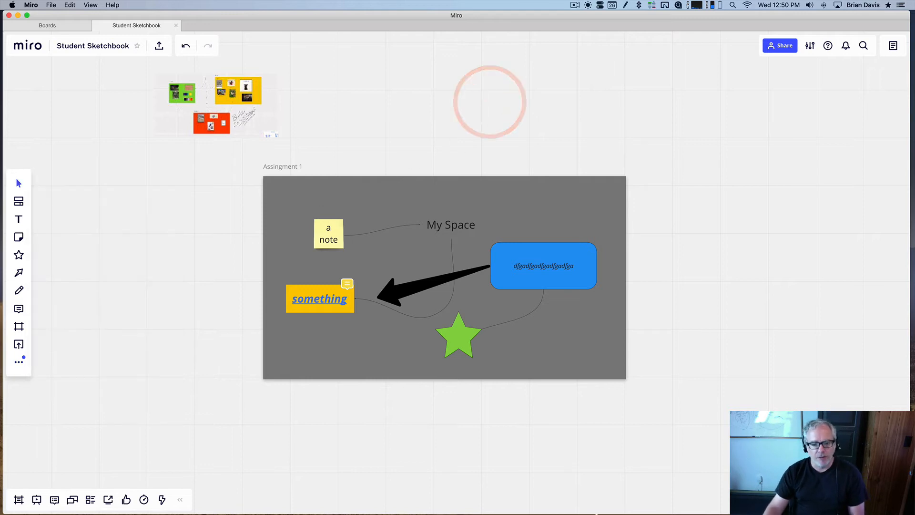
mouse_move(601, 513)
click(413, 502)
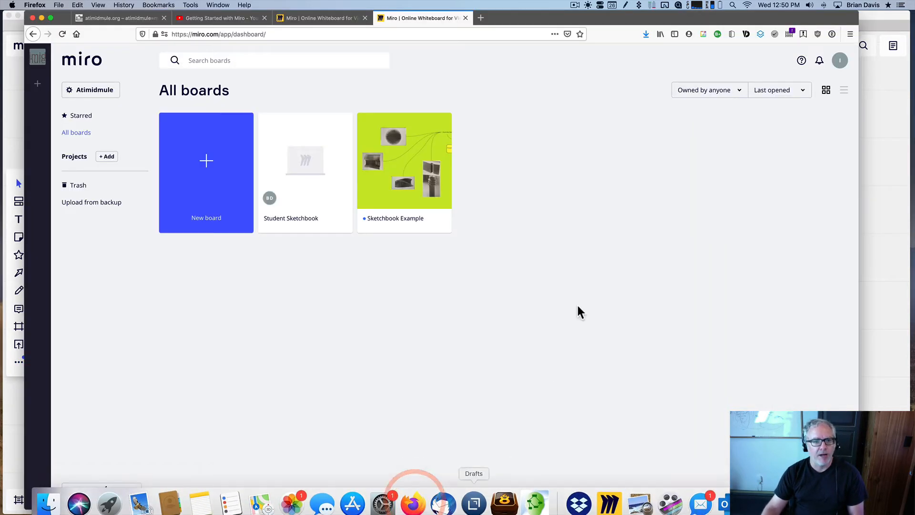
click(233, 19)
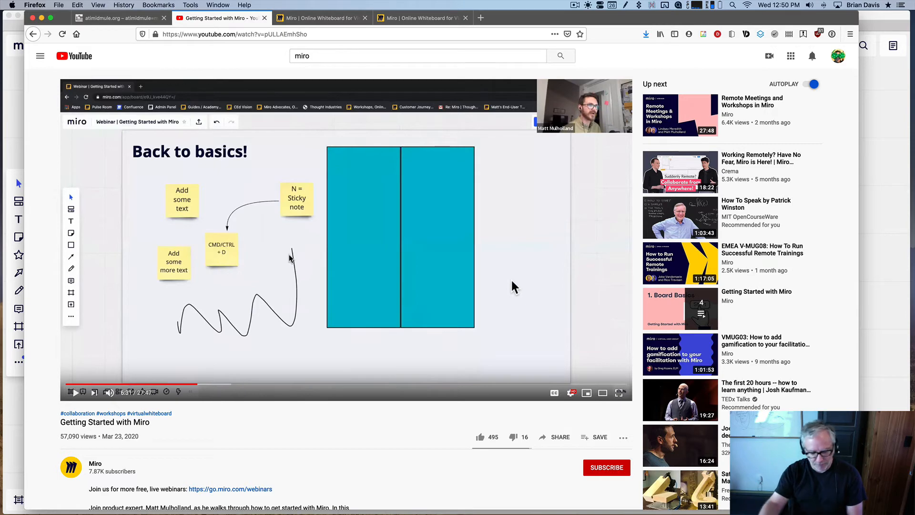
click(562, 437)
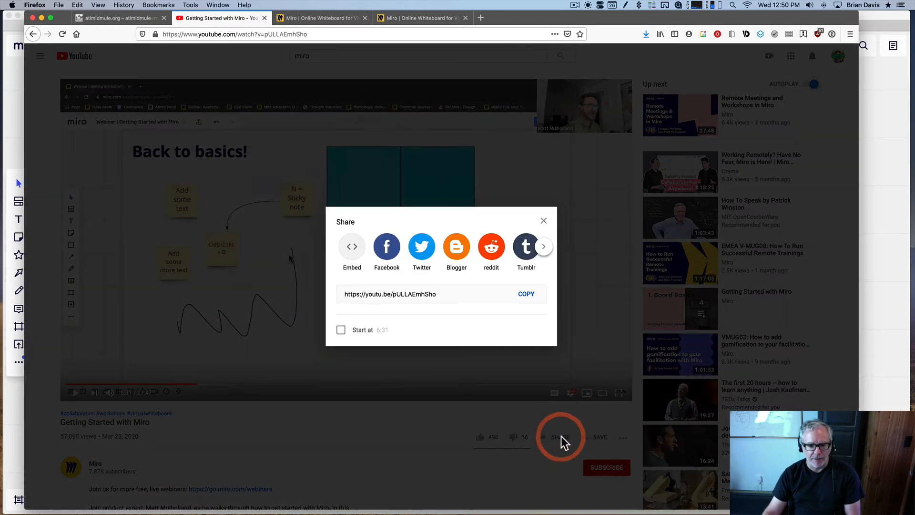
click(354, 248)
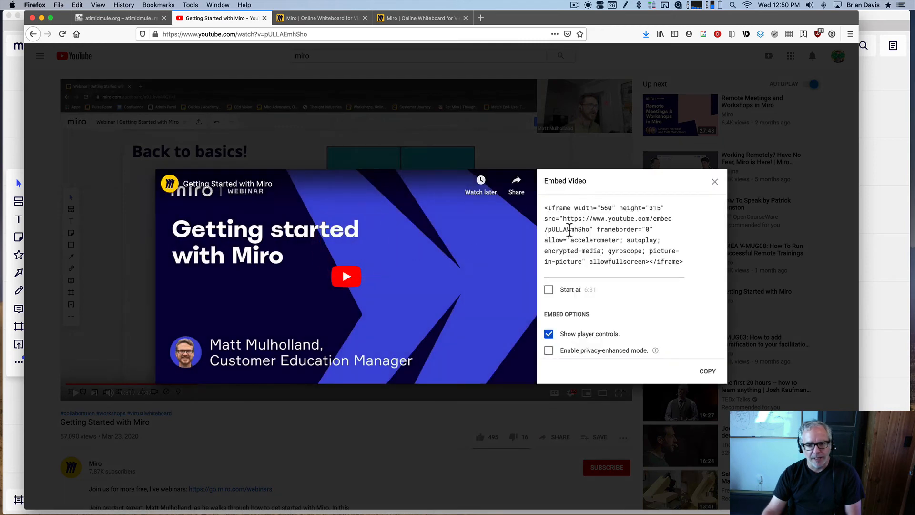
click(708, 371)
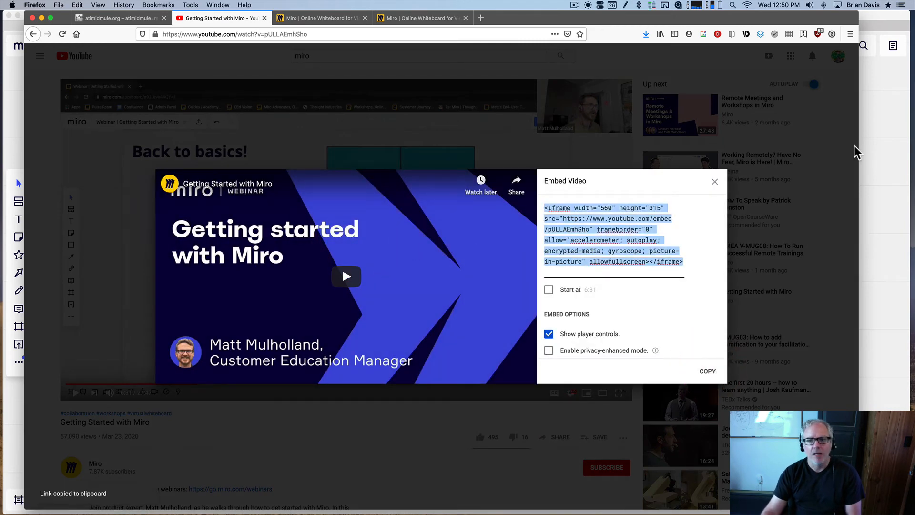
Return to the Miro board and embed the copied YouTube video through its iframe code
click(878, 142)
click(877, 135)
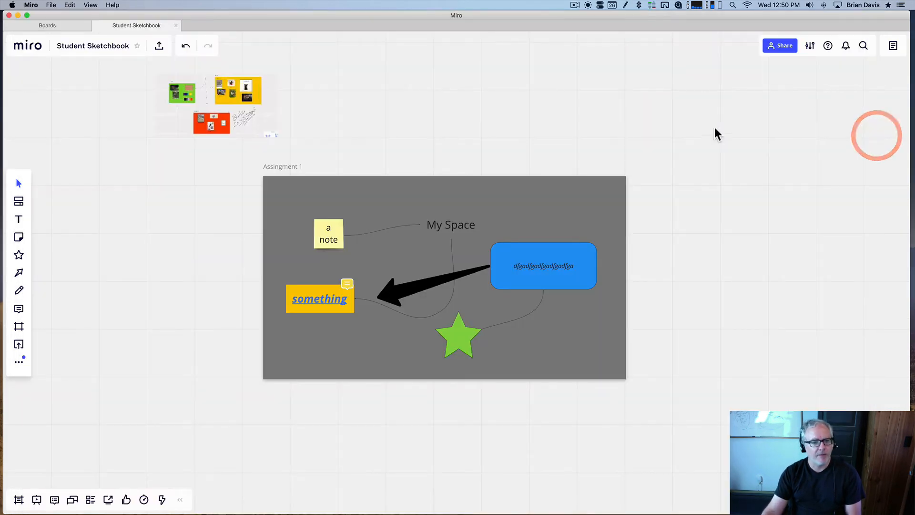
click(21, 362)
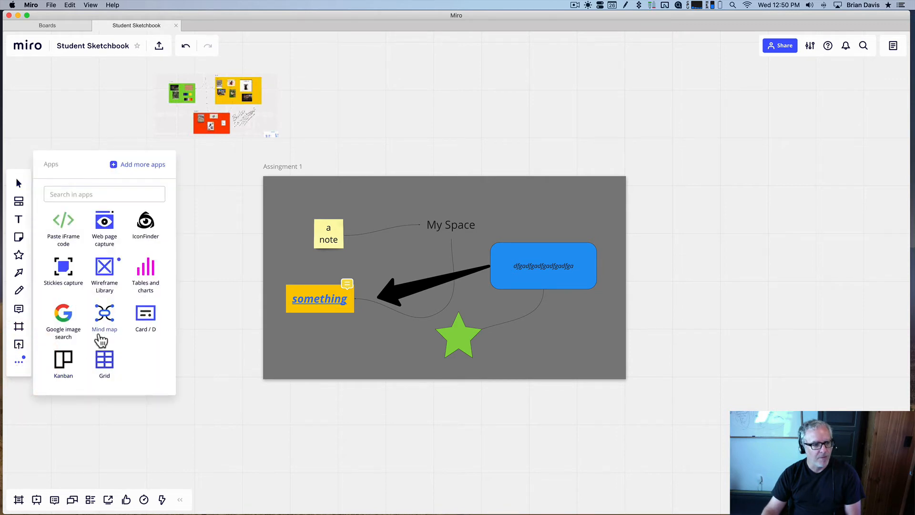
click(67, 231)
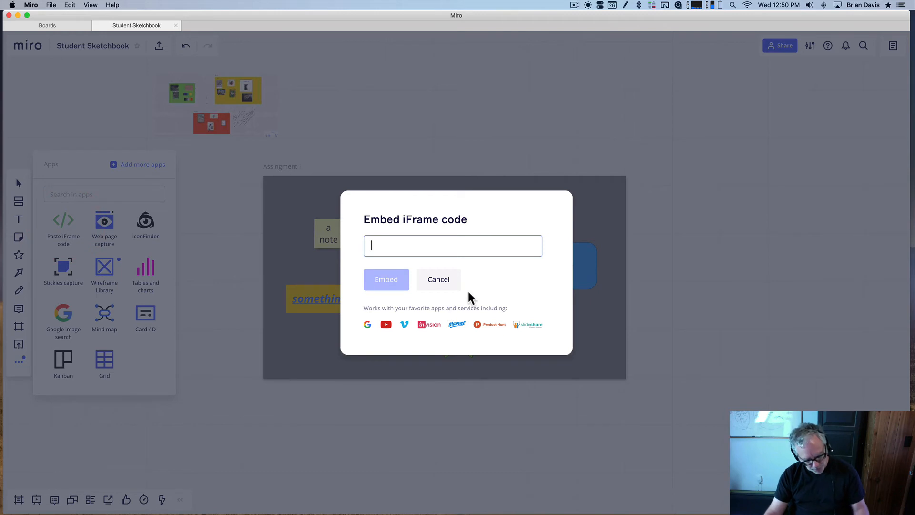
key(super+v)
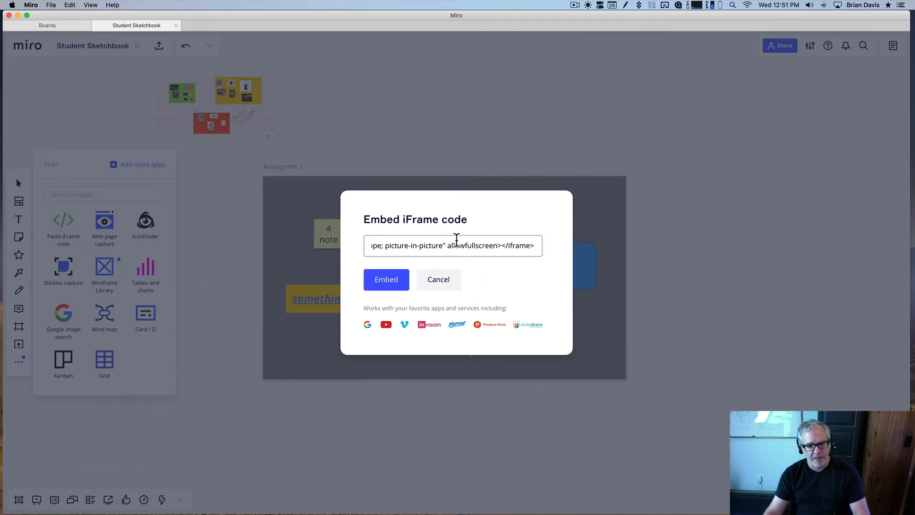
click(386, 282)
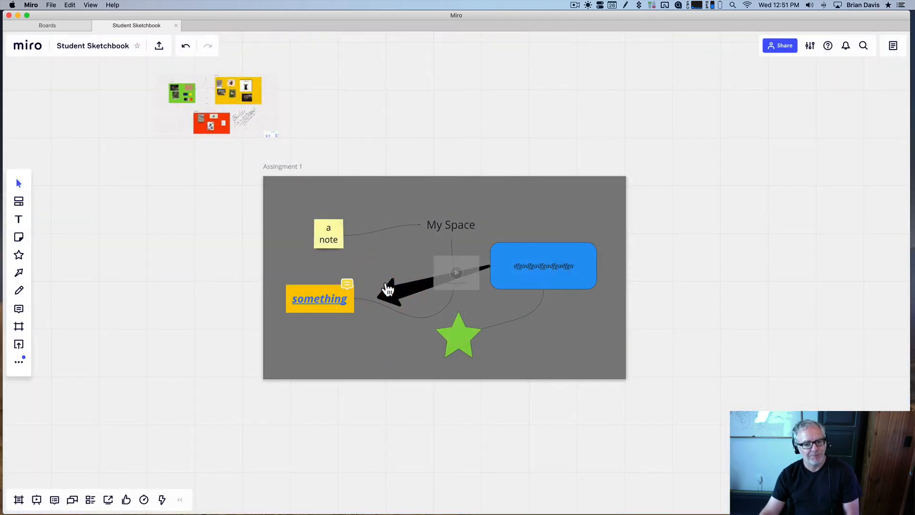
Move the embedded video onto the empty board beyond the frame's upper-right corner and enlarge it
drag(476, 273, 751, 191)
click(566, 115)
drag(693, 182, 813, 175)
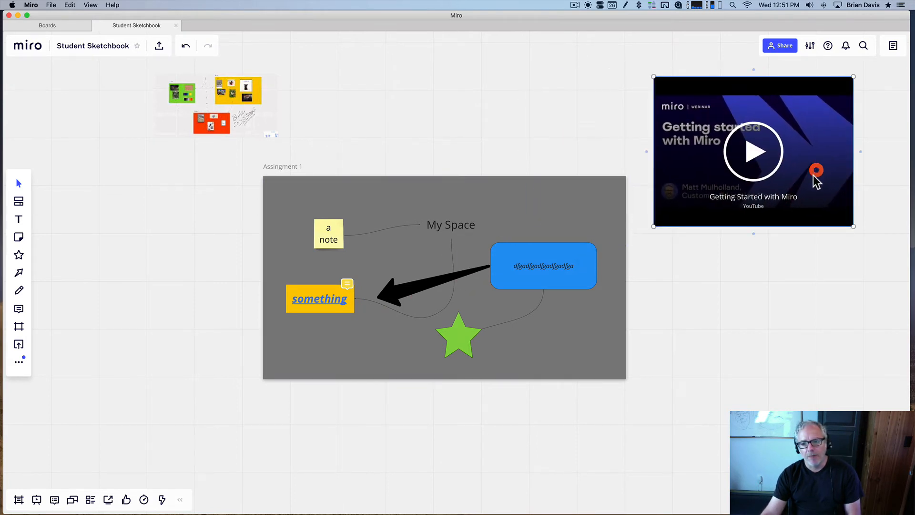
Play the embedded video on the board, pause it and deselect it
click(753, 152)
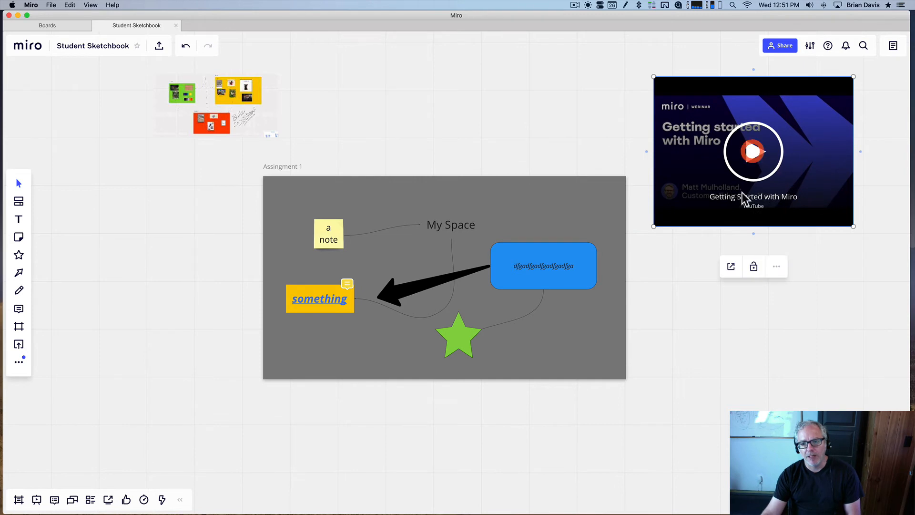
click(683, 266)
click(746, 164)
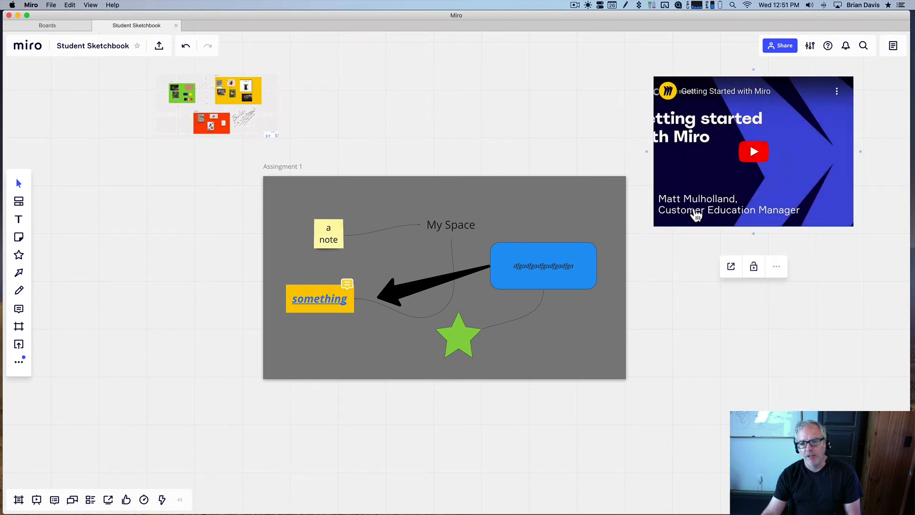
click(755, 154)
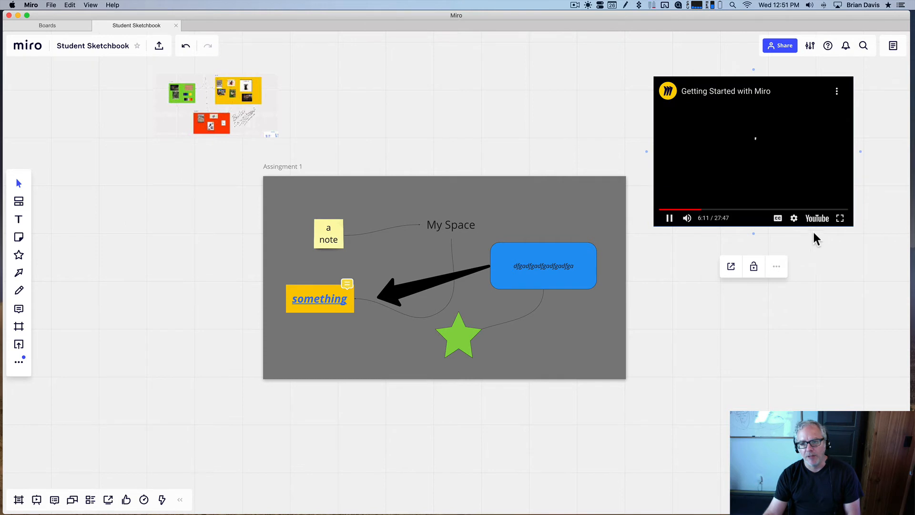
click(668, 220)
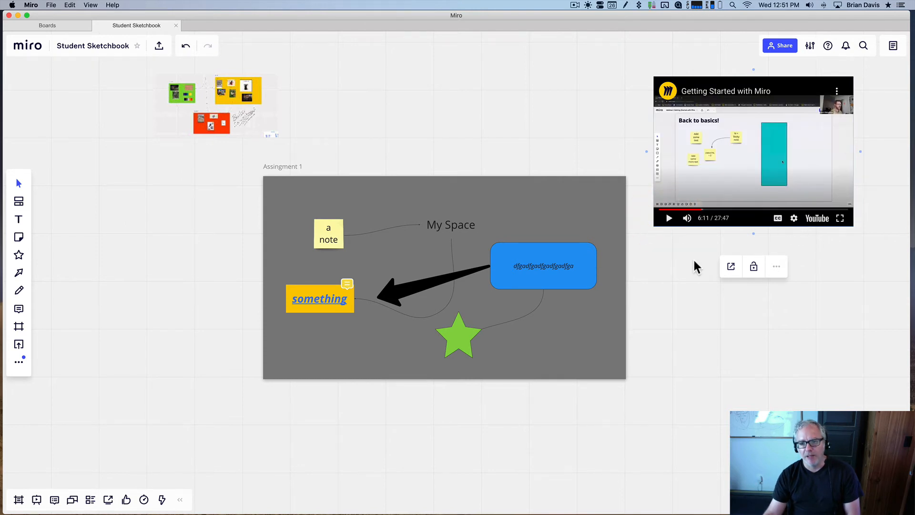
click(536, 84)
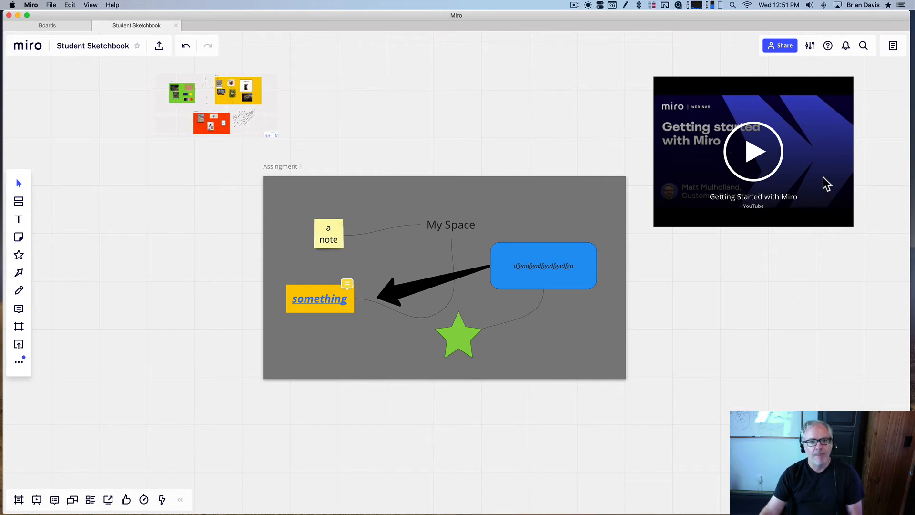
Switch to Firefox and copy the web address of the atimidmule.org home page
mouse_move(748, 513)
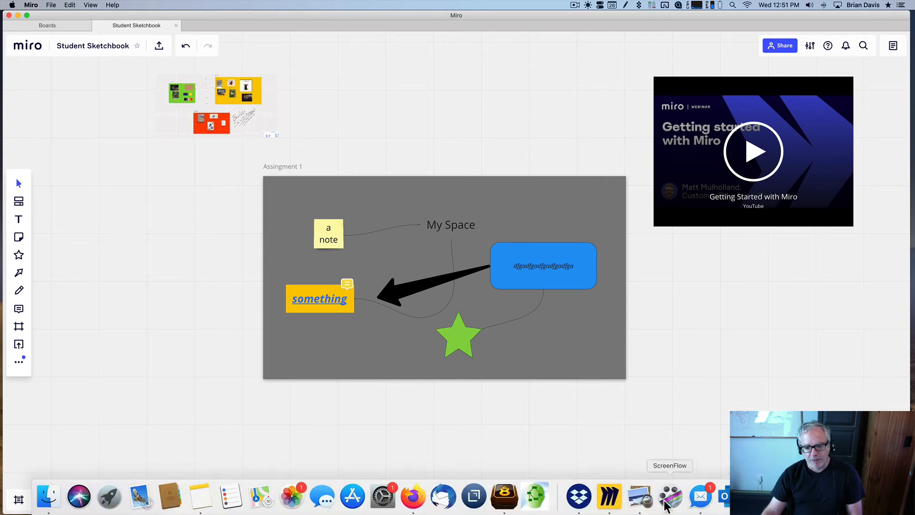
click(413, 505)
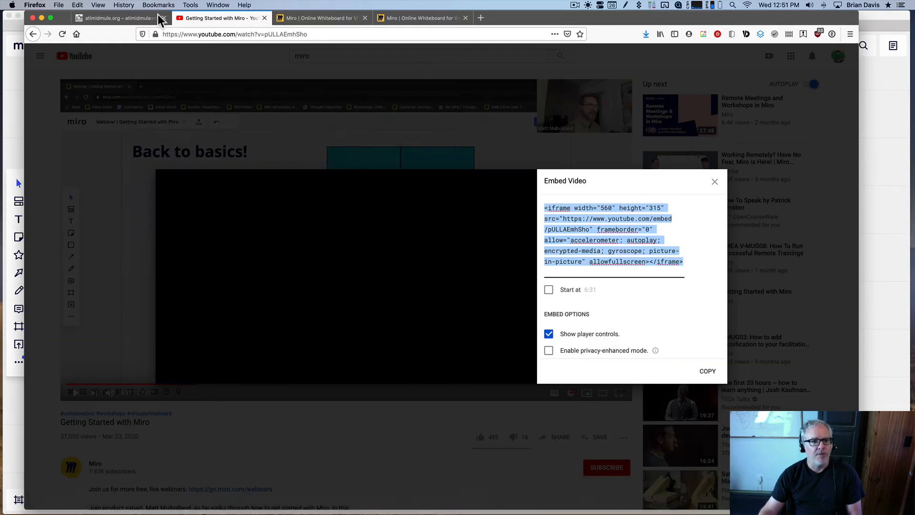
click(120, 18)
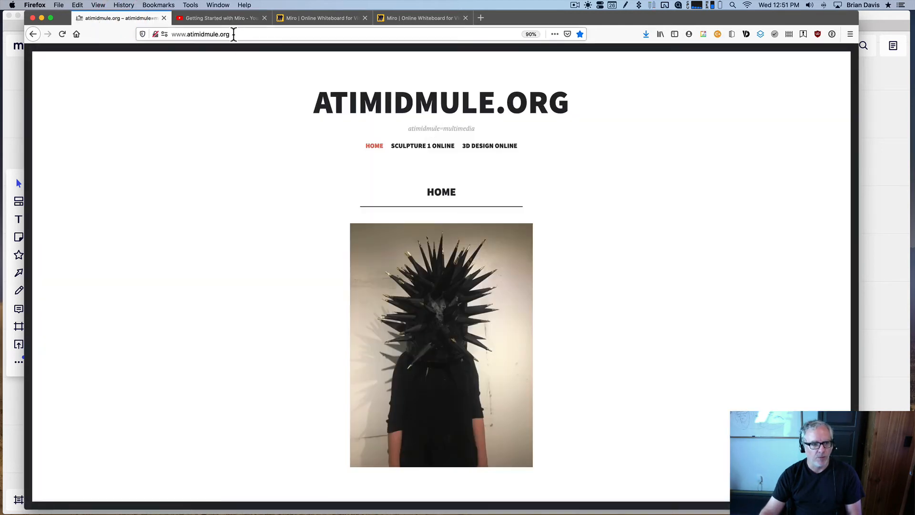
click(159, 34)
key(super+c)
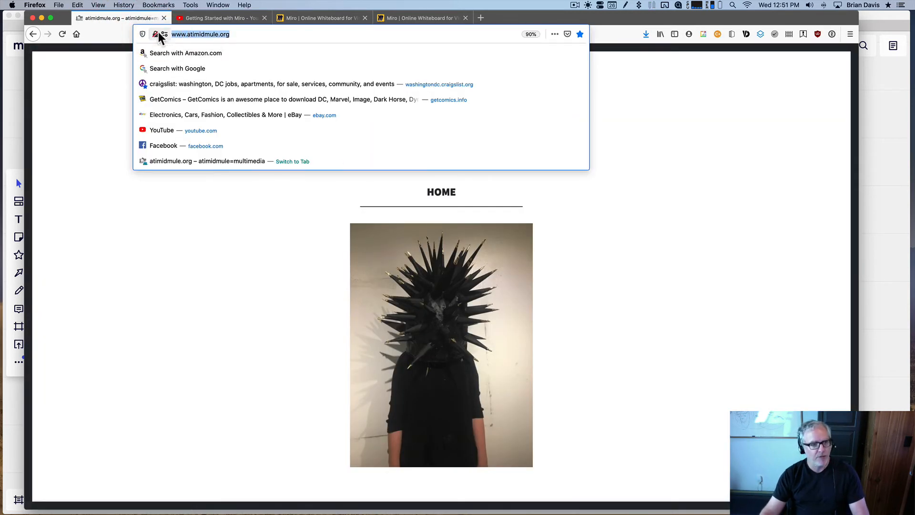
click(16, 127)
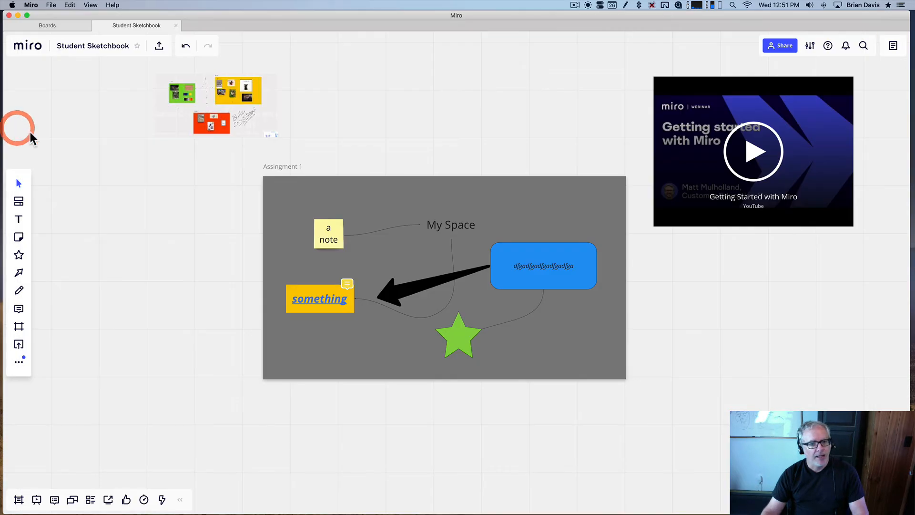
click(18, 364)
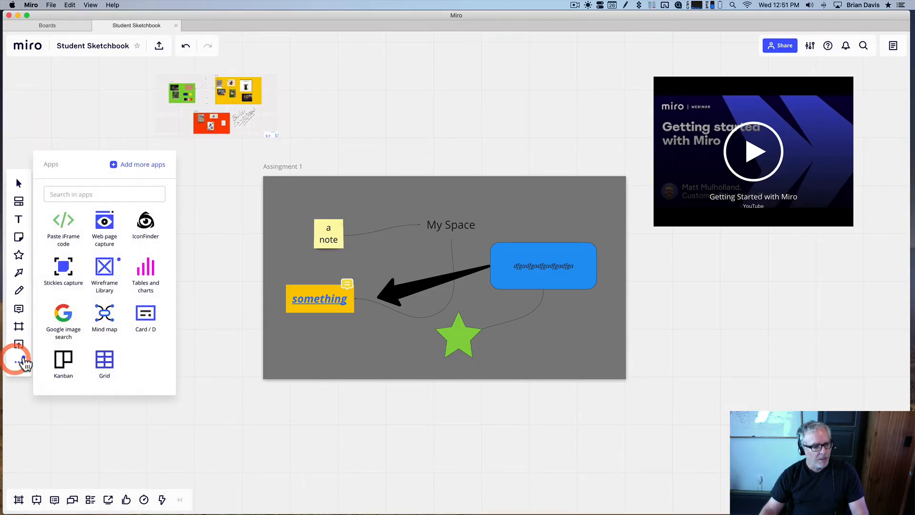
click(107, 231)
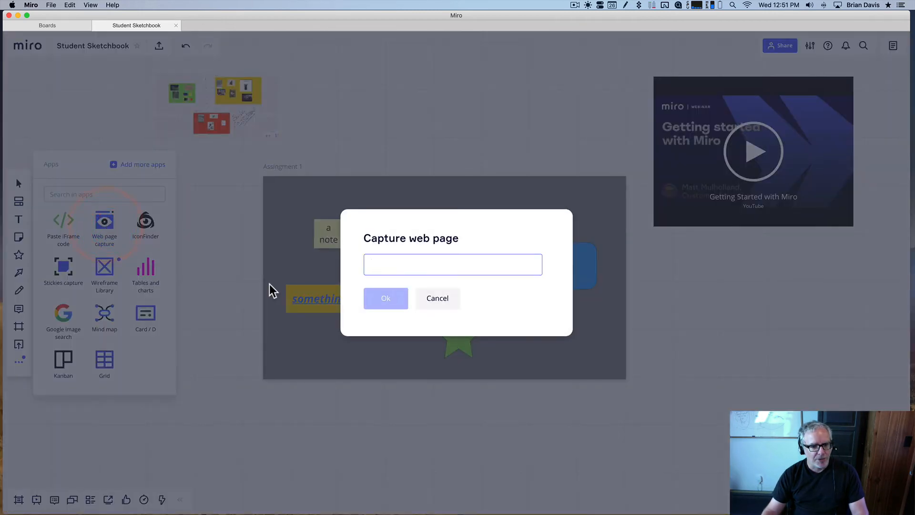
key(super+v)
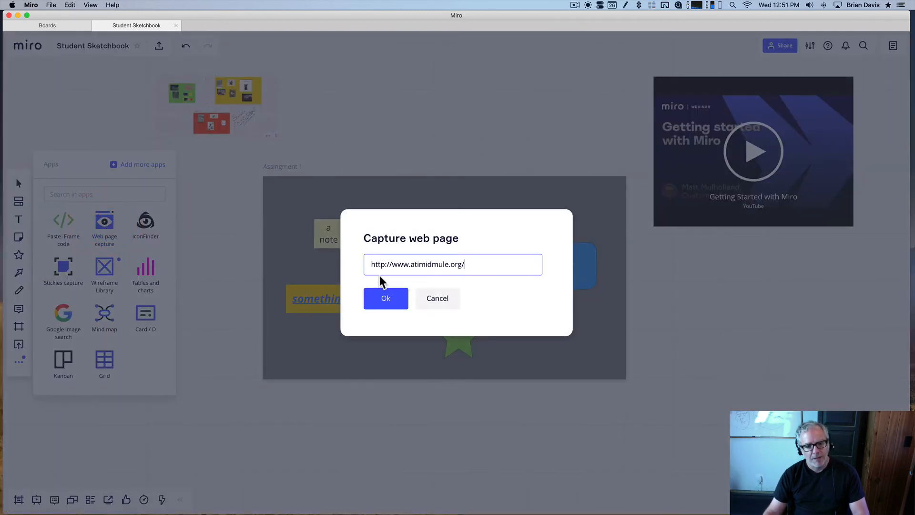
click(394, 298)
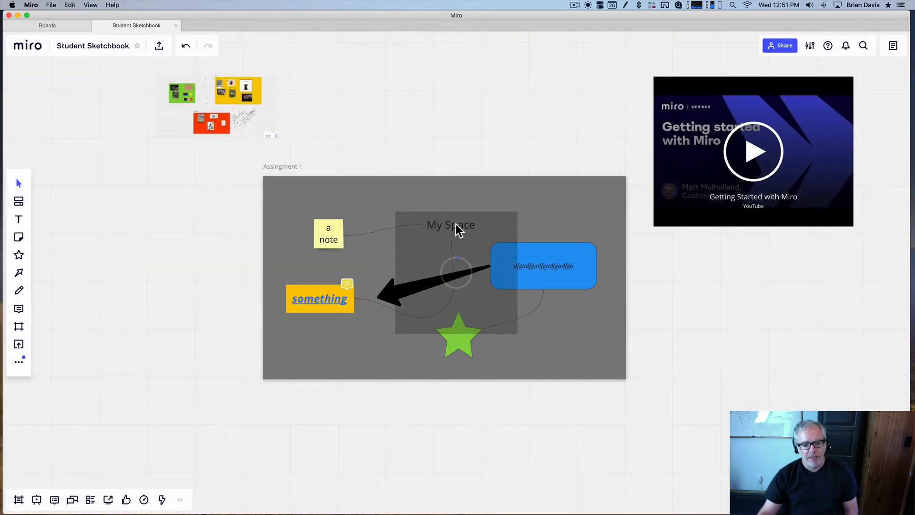
Move the web page capture off the frame to its left side and resize it slightly larger, clear of the frame
scroll(455, 225, down, 1)
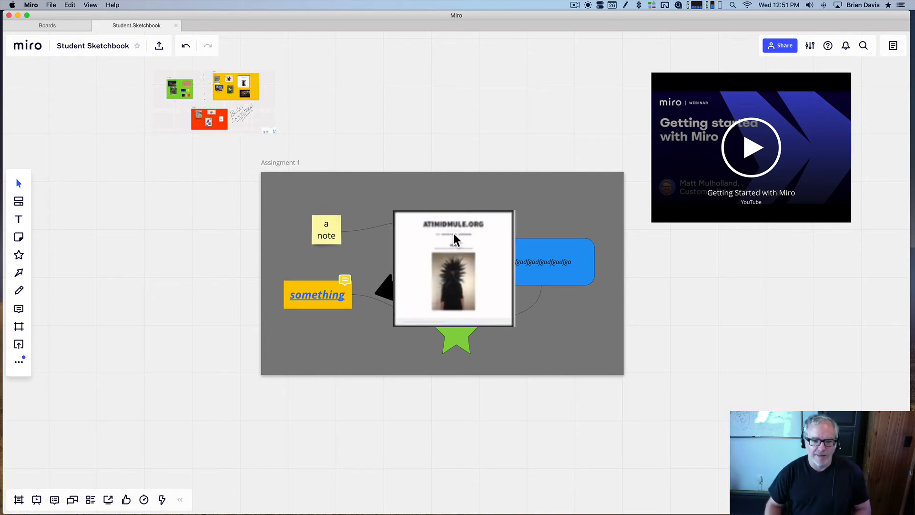
drag(453, 233, 181, 198)
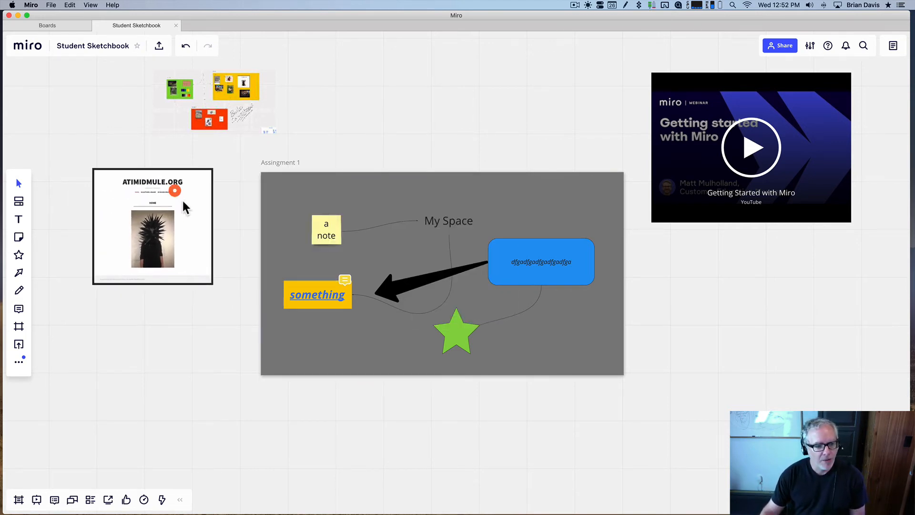
click(198, 271)
drag(212, 284, 334, 401)
drag(309, 356, 274, 317)
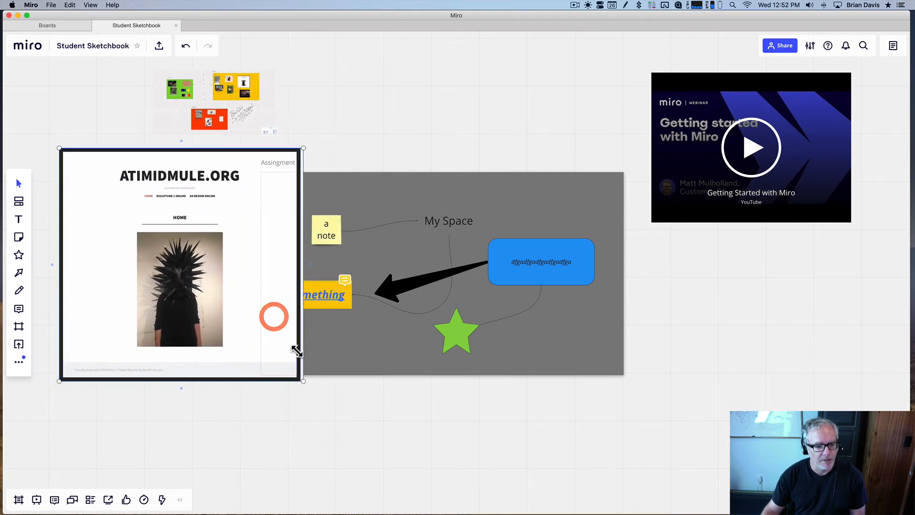
drag(305, 384, 183, 293)
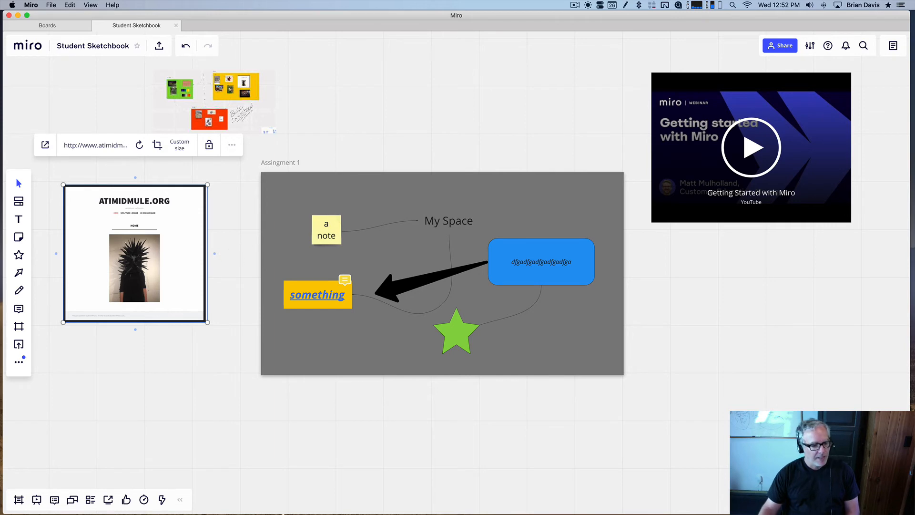
Bring up the Finder windows, move them aside and add "010 Research christo-sydney-1.jpg" from Screencast images to the board below the web page capture
click(57, 505)
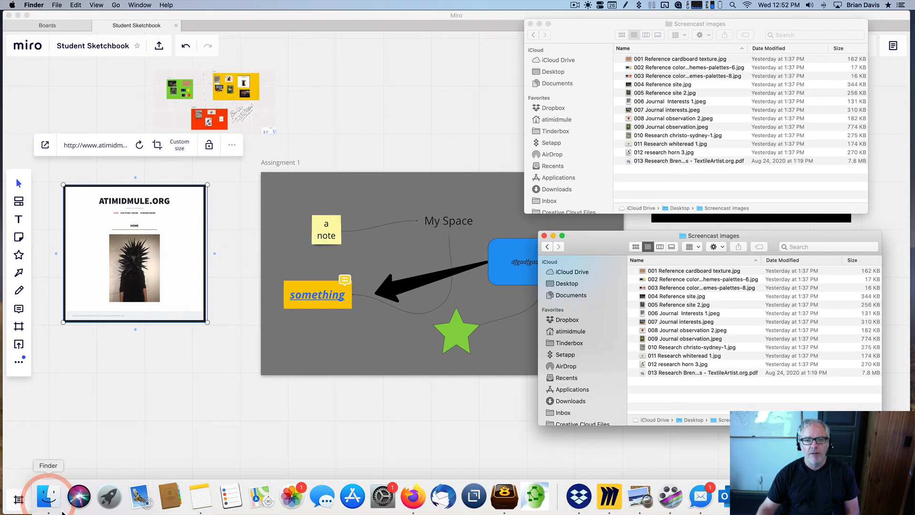
drag(586, 23, 636, 24)
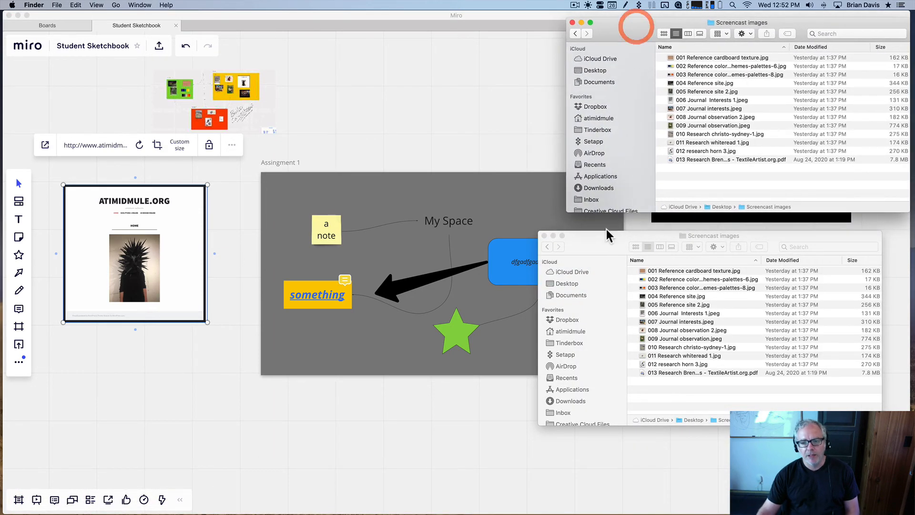
drag(603, 243, 671, 256)
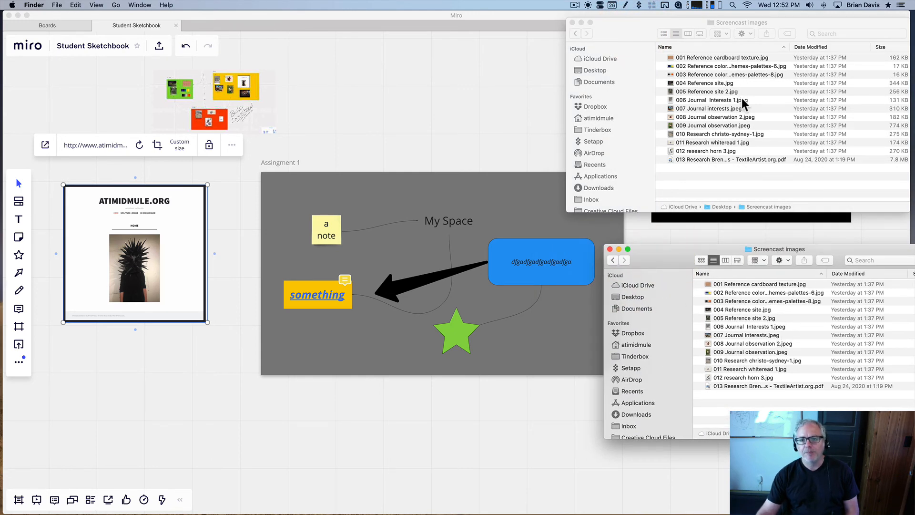
click(764, 361)
scroll(773, 353, right, 1)
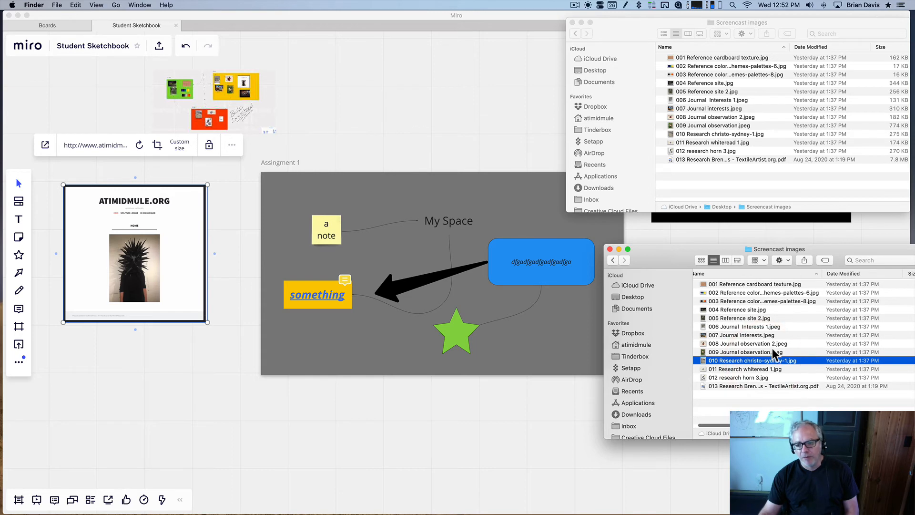
drag(773, 359, 193, 408)
click(187, 387)
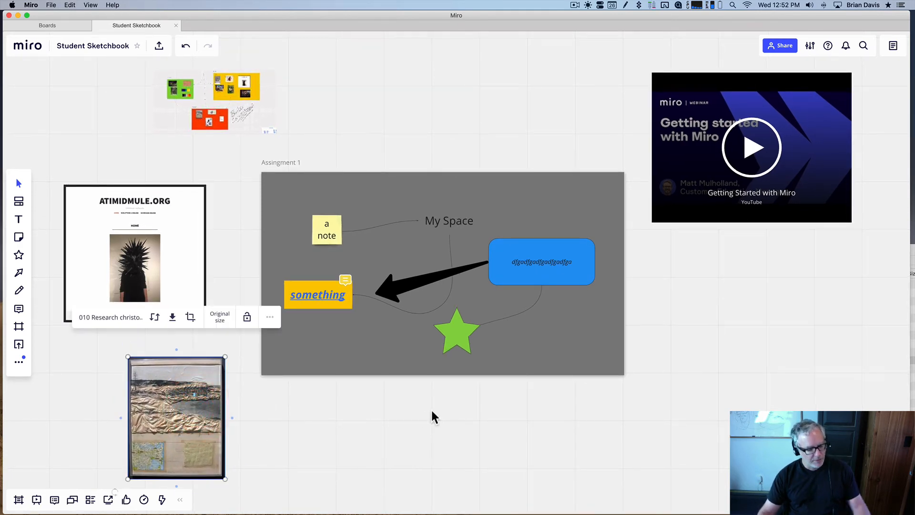
Move the Christo research image to an empty area of the board well above the frame
scroll(432, 415, down, 5)
drag(339, 416, 433, 143)
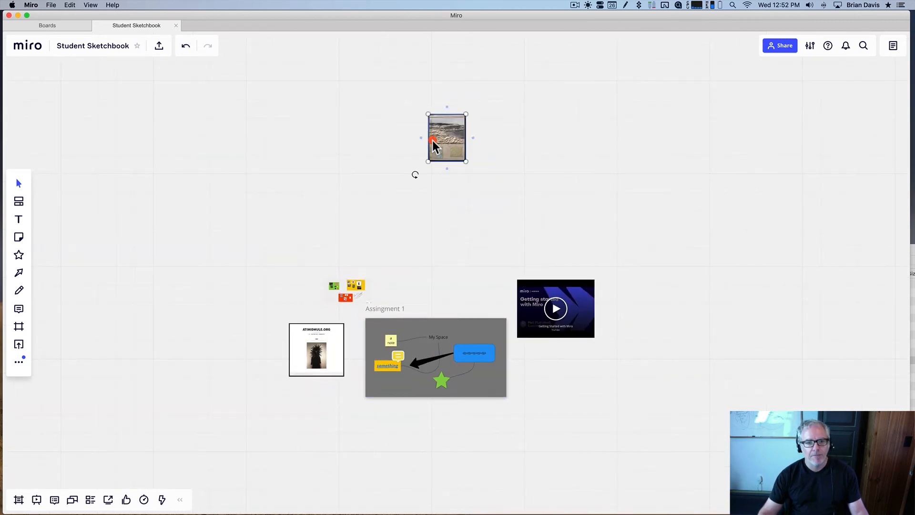
scroll(433, 140, up, 10)
scroll(450, 144, down, 4)
scroll(450, 144, up, 2)
scroll(450, 144, right, 1)
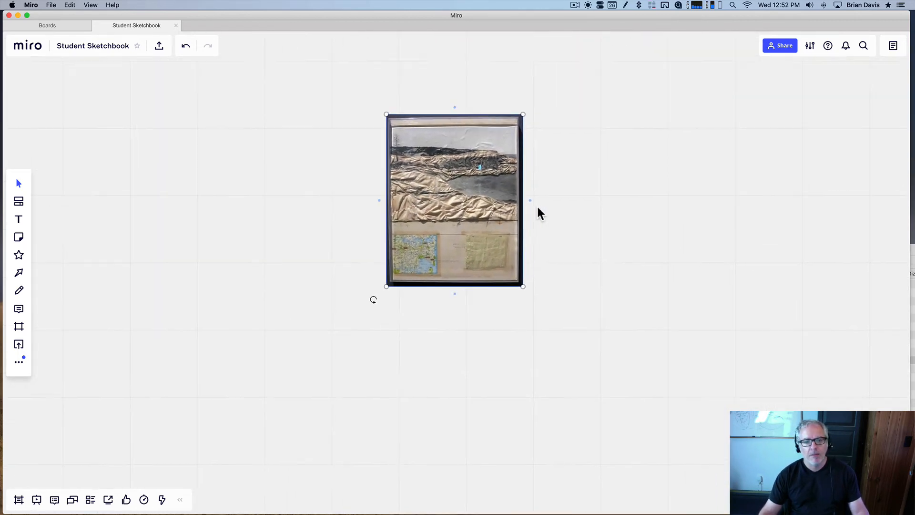
scroll(538, 207, right, 1)
Rename the Christo research image as dafgadfgadfgadfg
click(470, 192)
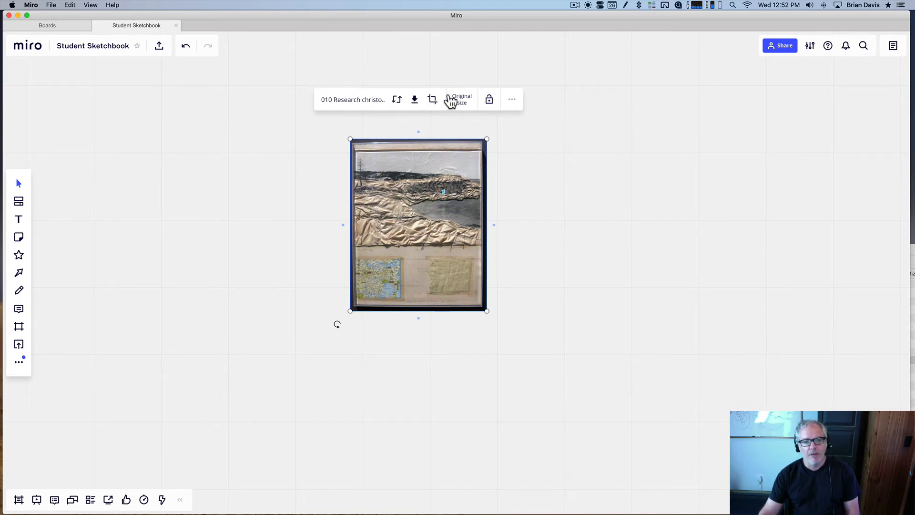
click(345, 99)
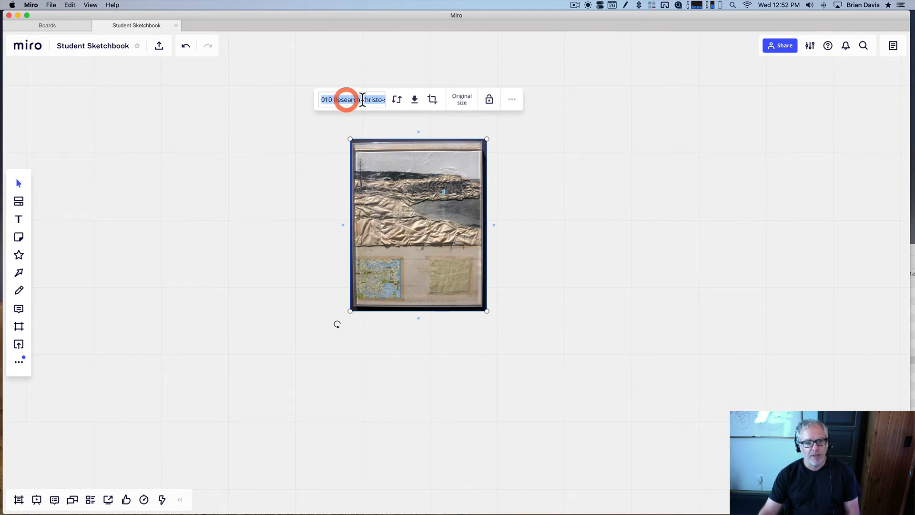
text(dafgadfgadfgadfg)
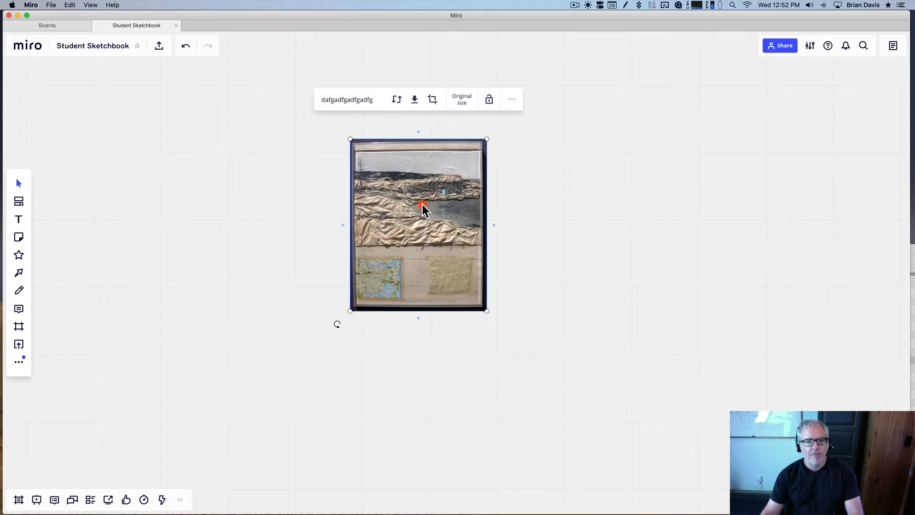
click(534, 181)
click(440, 193)
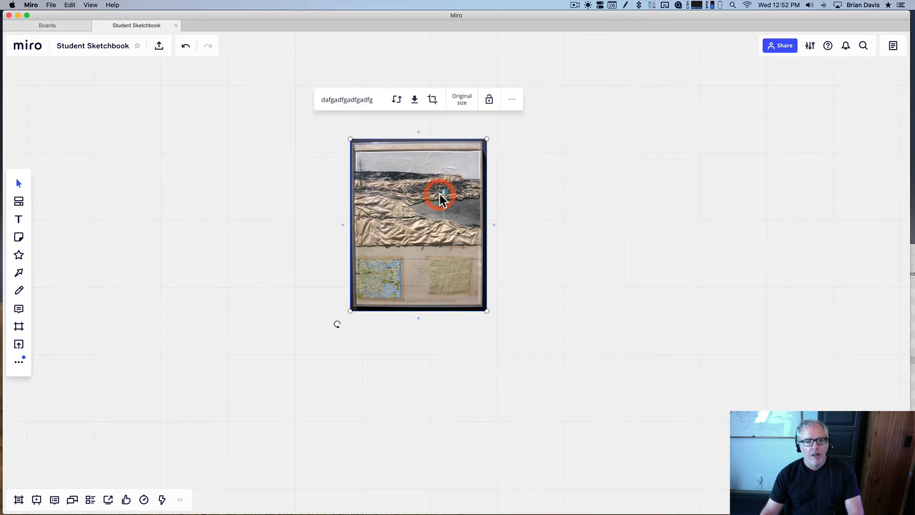
Crop a strip off the image's upper edge and a thinner strip off its lower edge
click(433, 99)
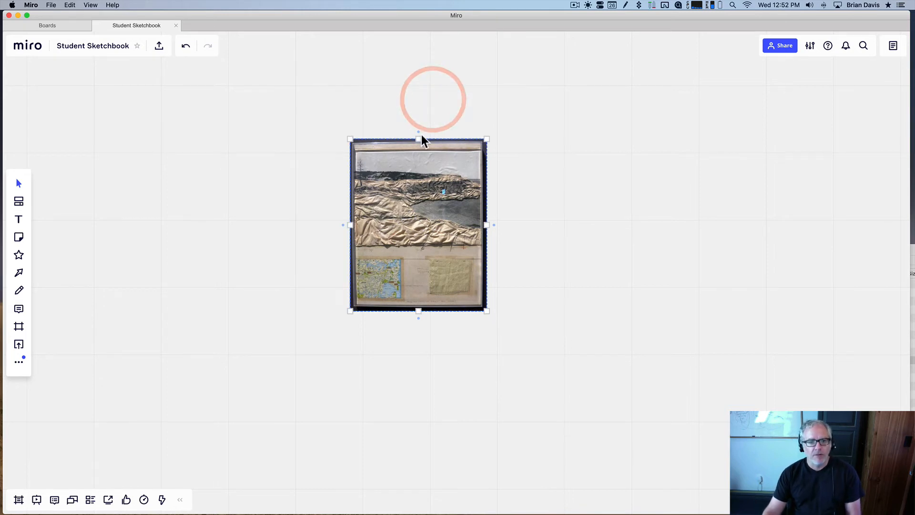
drag(418, 139, 418, 156)
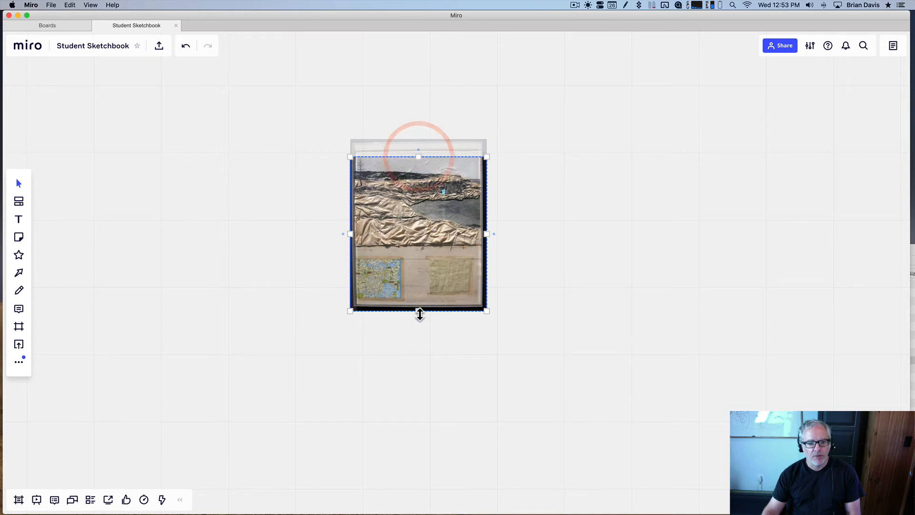
drag(419, 311, 419, 306)
click(420, 306)
click(521, 275)
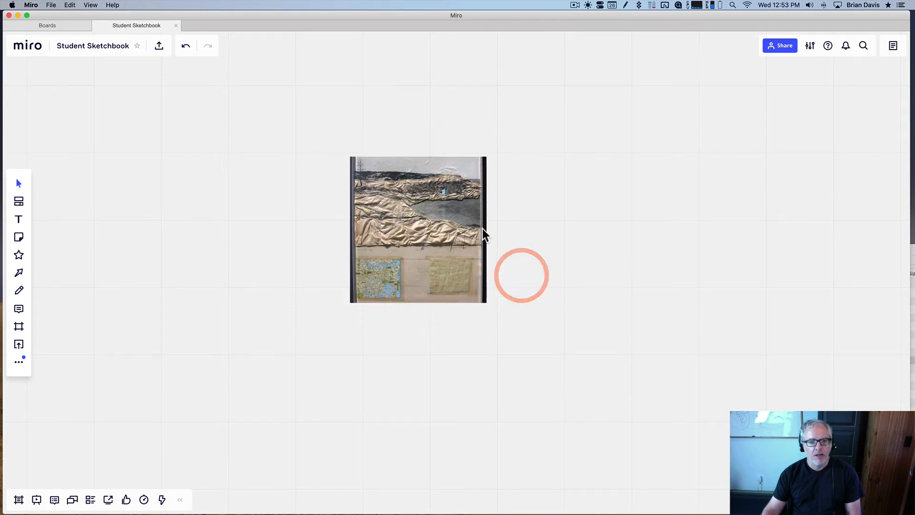
Look over the cropped image's additional options and lock the image in place
click(438, 222)
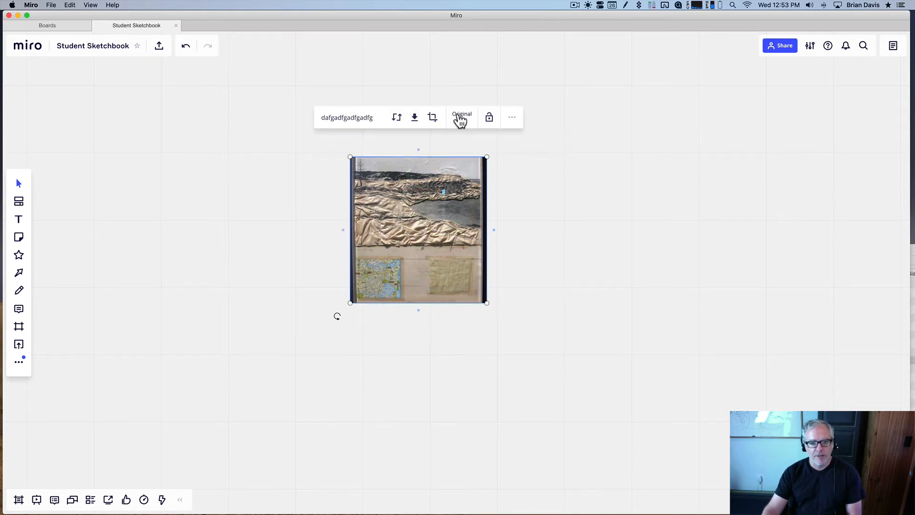
click(512, 122)
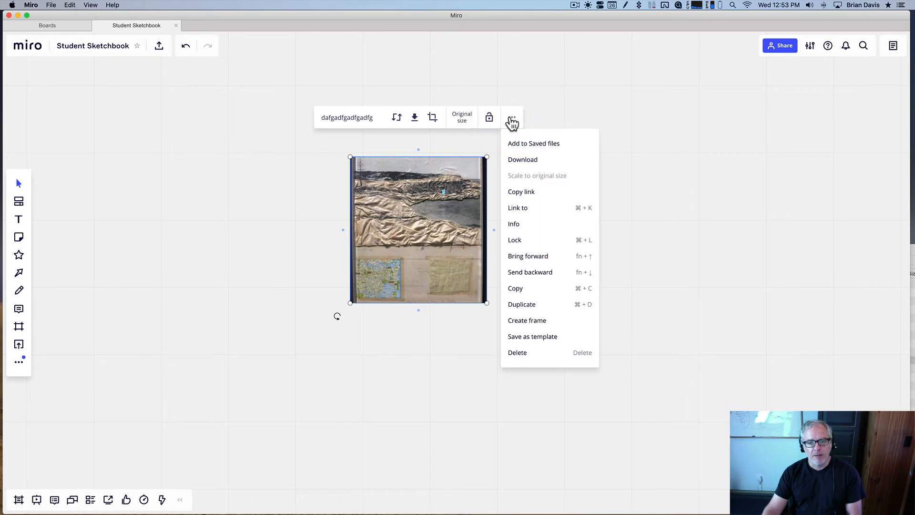
click(511, 122)
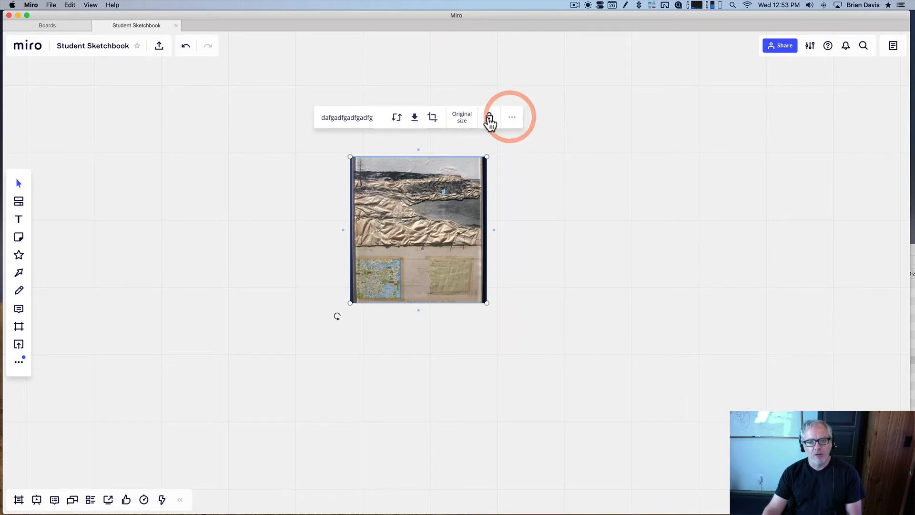
click(489, 119)
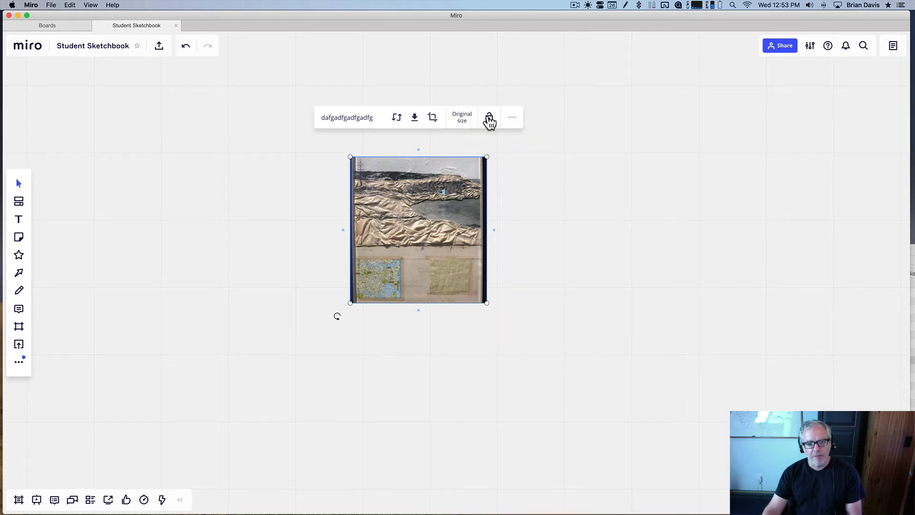
click(488, 120)
click(587, 217)
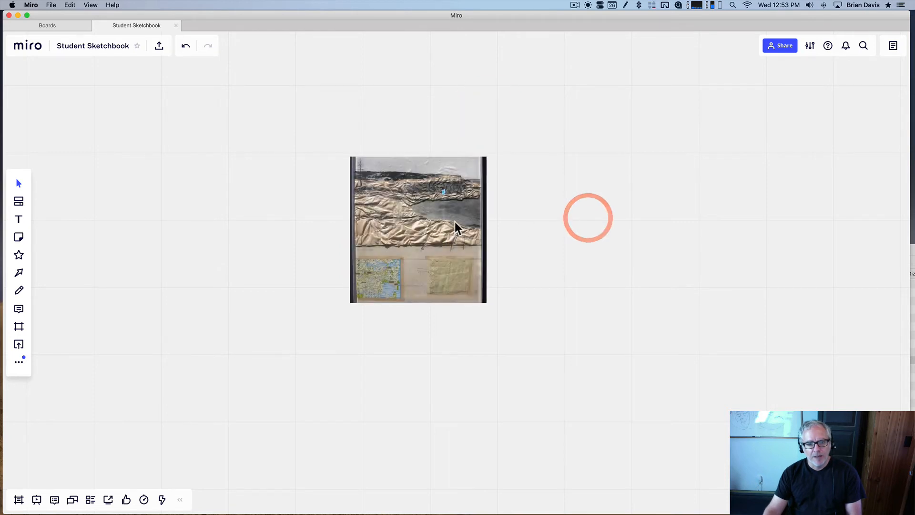
Try to move the locked image across the board and unlock it
drag(455, 221, 202, 252)
drag(402, 181, 582, 202)
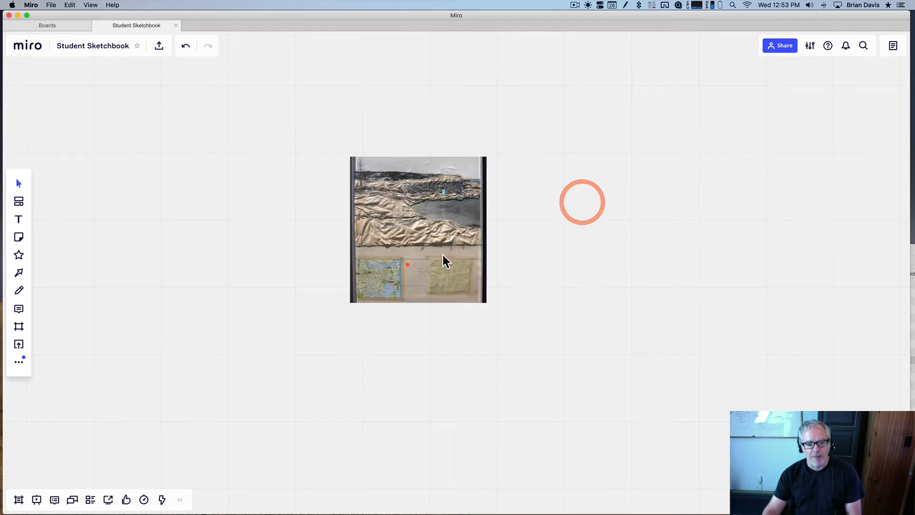
click(442, 203)
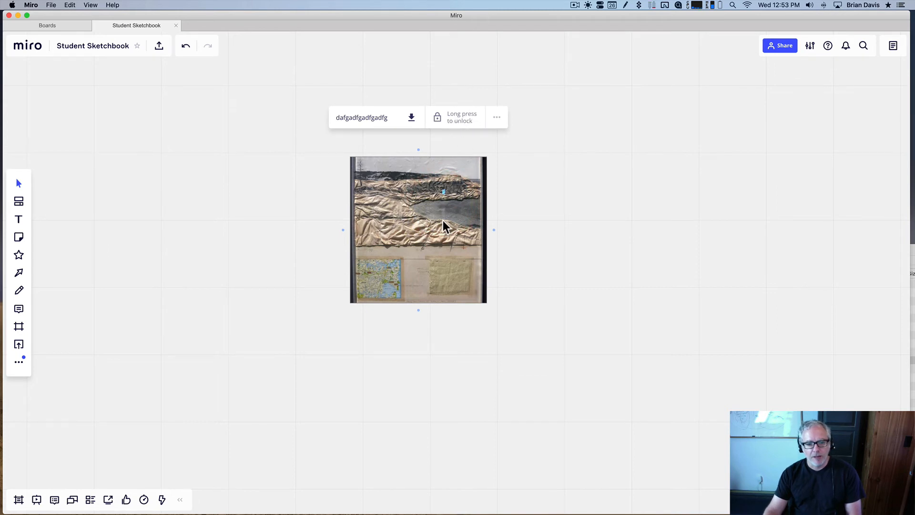
click(442, 220)
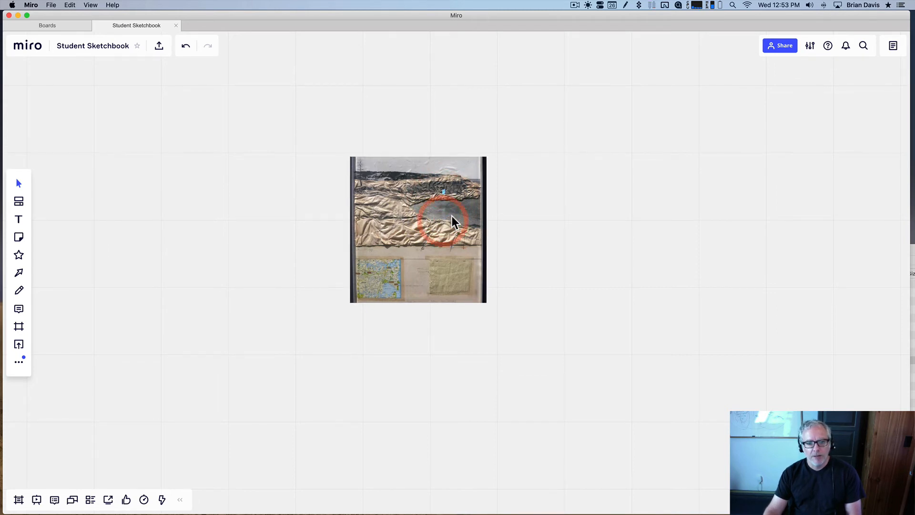
click(450, 235)
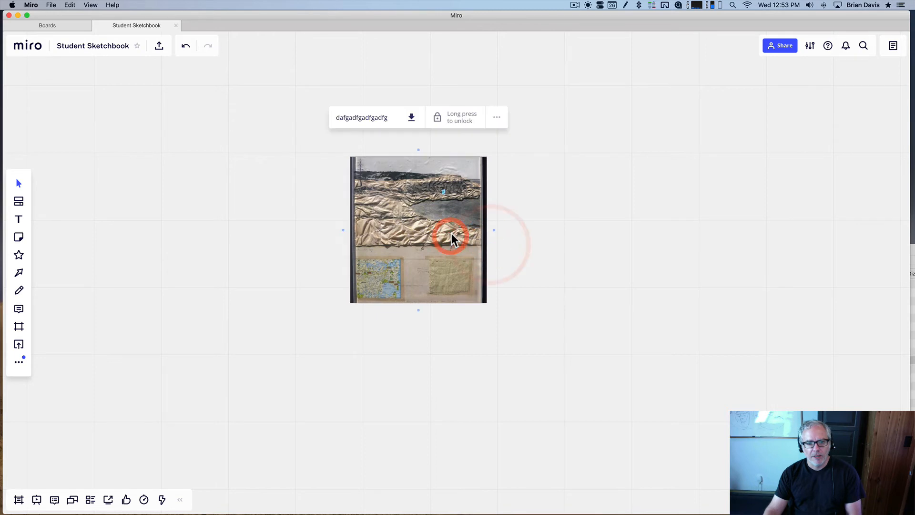
click(454, 120)
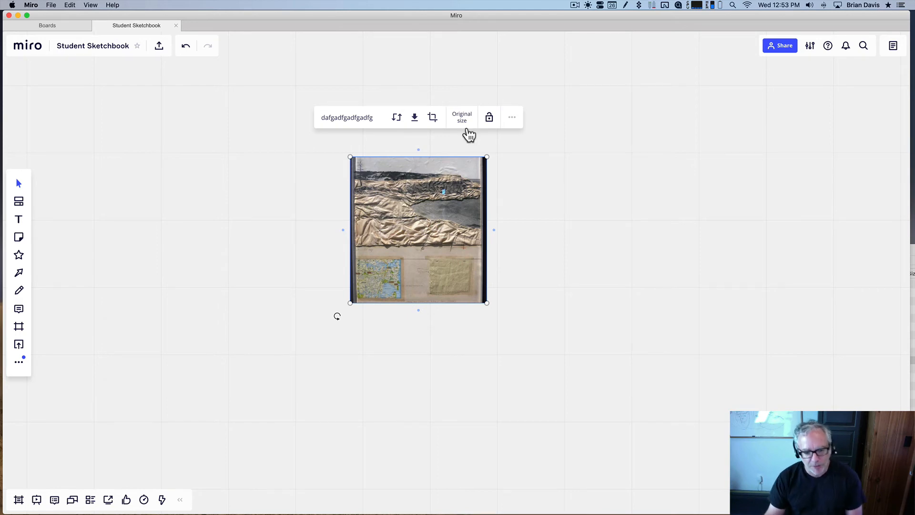
click(593, 239)
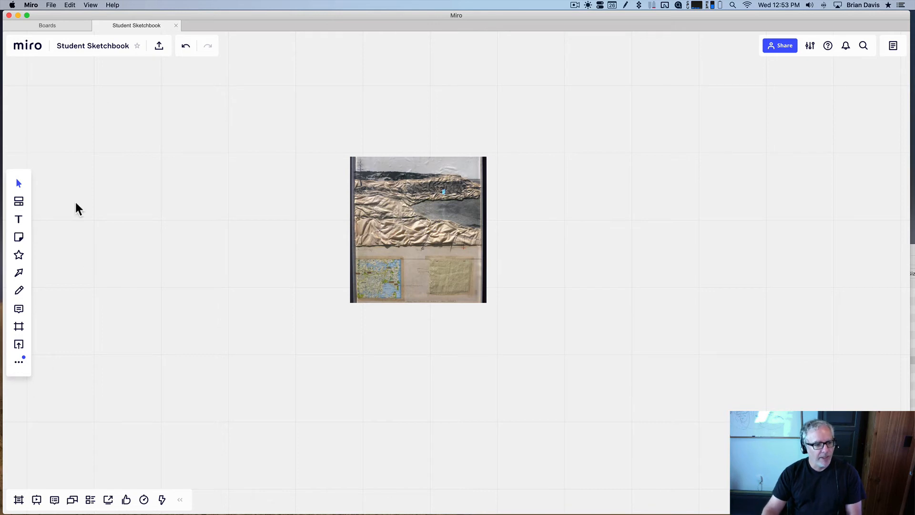
Bring up Finder and add the 013 Research TextileArtist.org PDF from Screencast images to the board, left of the cropped image
mouse_move(129, 503)
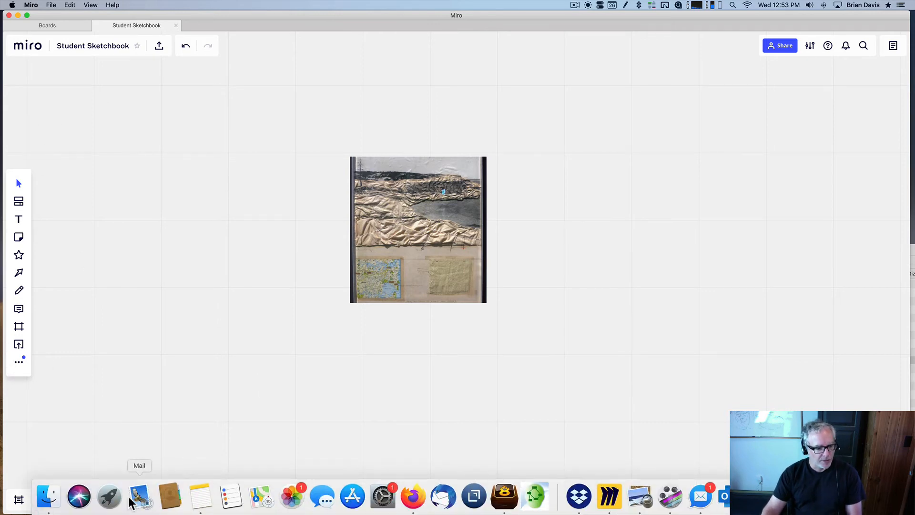
click(48, 496)
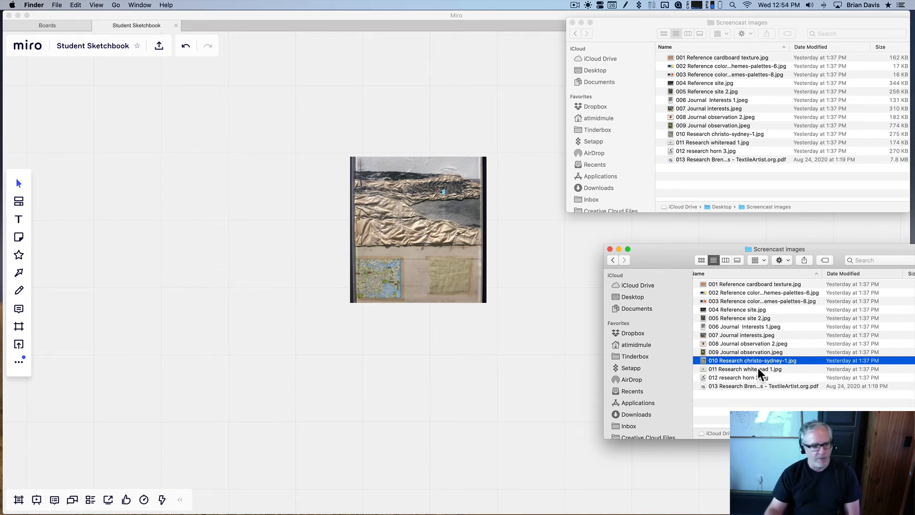
scroll(544, 350, up, 1)
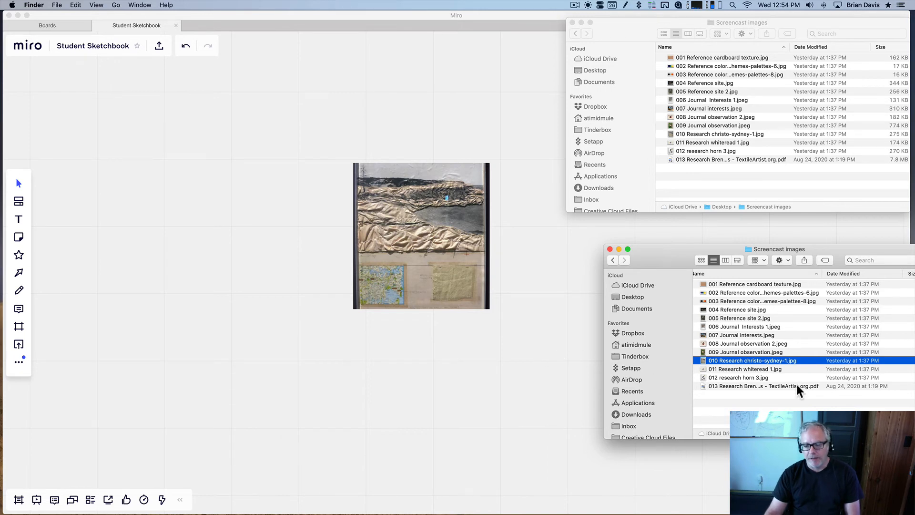
click(785, 387)
scroll(786, 390, left, 1)
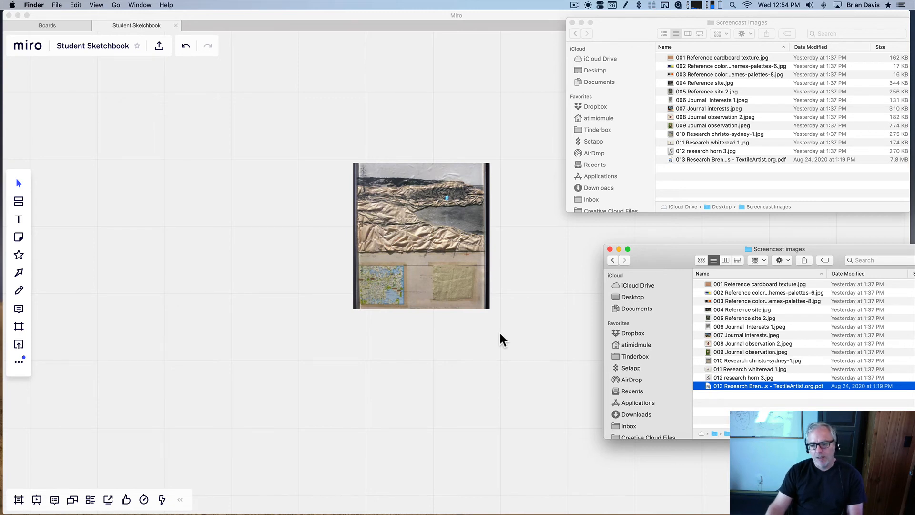
drag(804, 392, 216, 288)
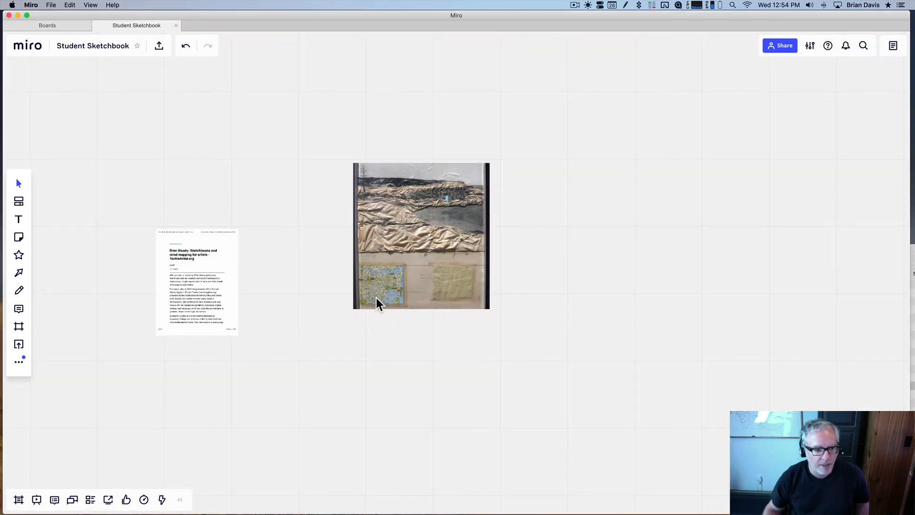
Turn the TextileArtist.org PDF on the board to page 2
click(223, 296)
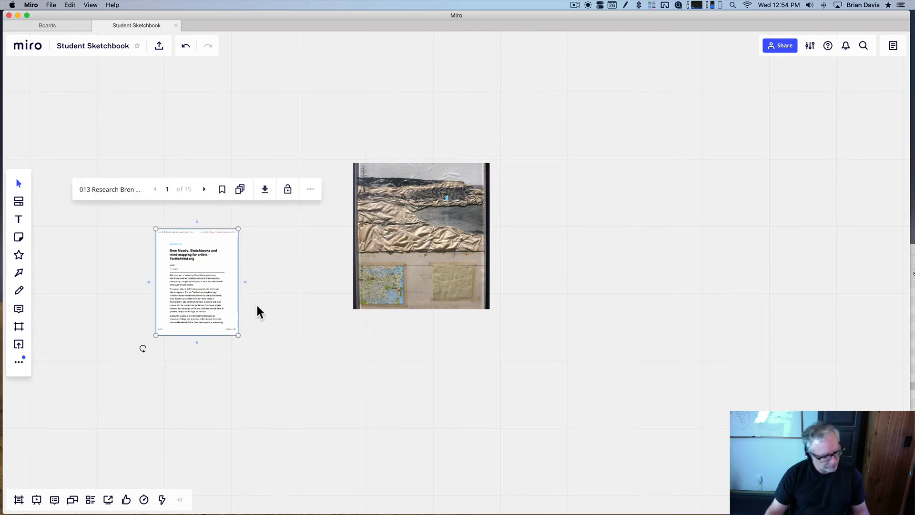
scroll(224, 322, up, 5)
scroll(222, 310, left, 8)
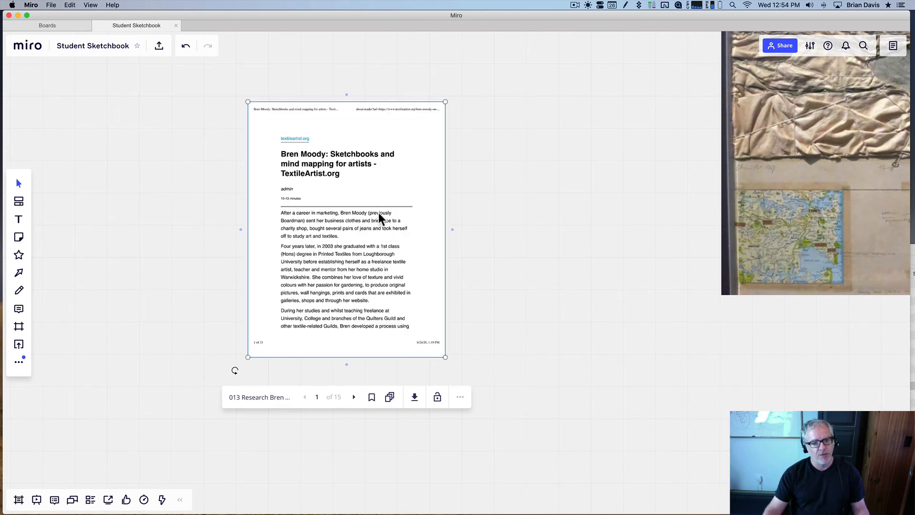
click(367, 285)
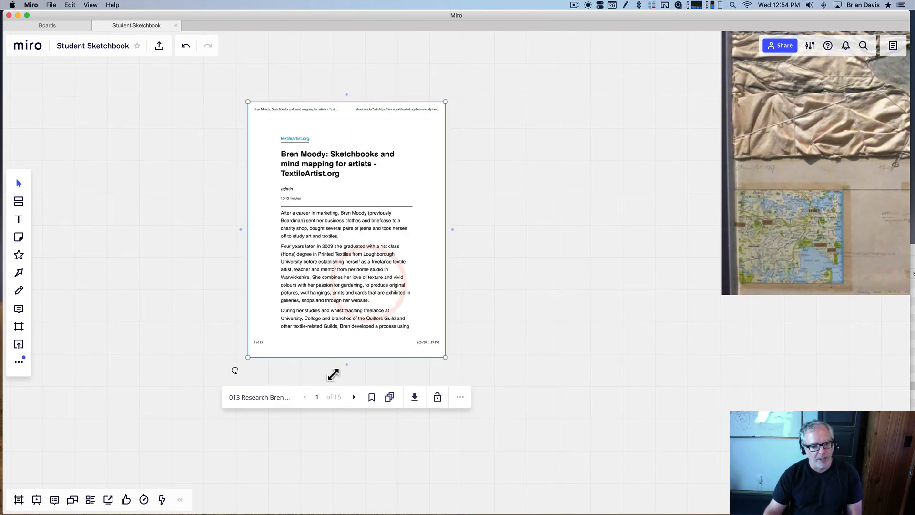
click(353, 397)
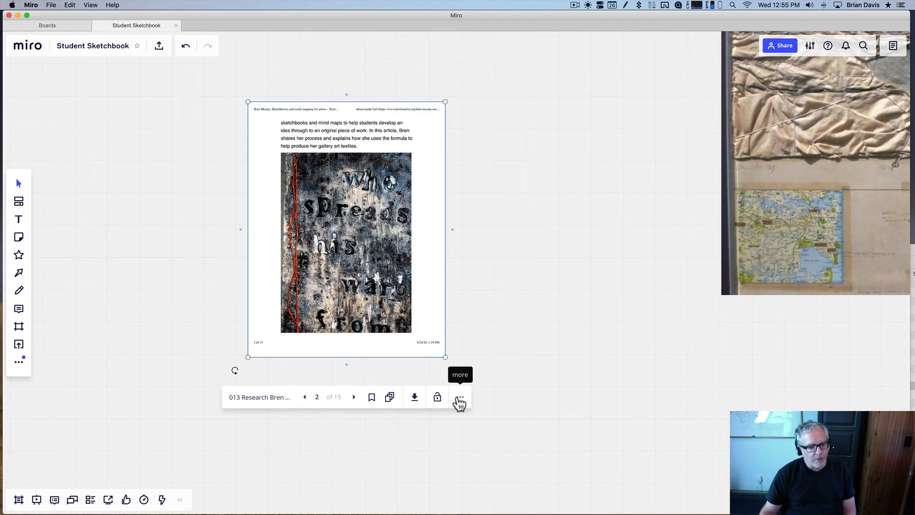
Look over the additional options for the PDF and deselect it
click(460, 401)
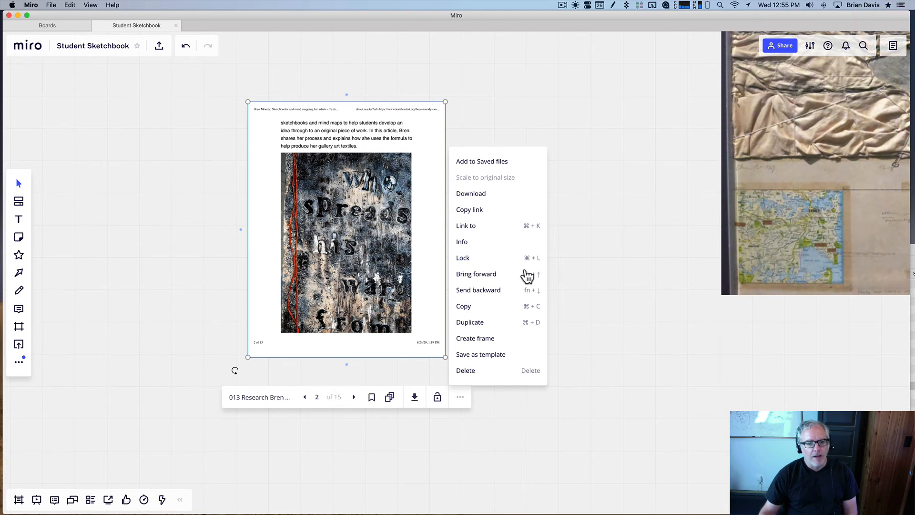
click(415, 275)
click(499, 239)
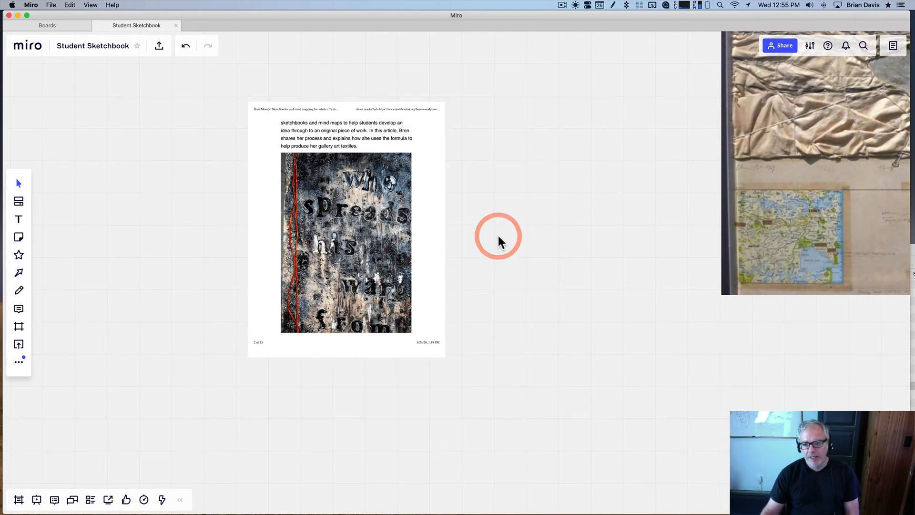
scroll(501, 243, right, 3)
scroll(502, 244, right, 3)
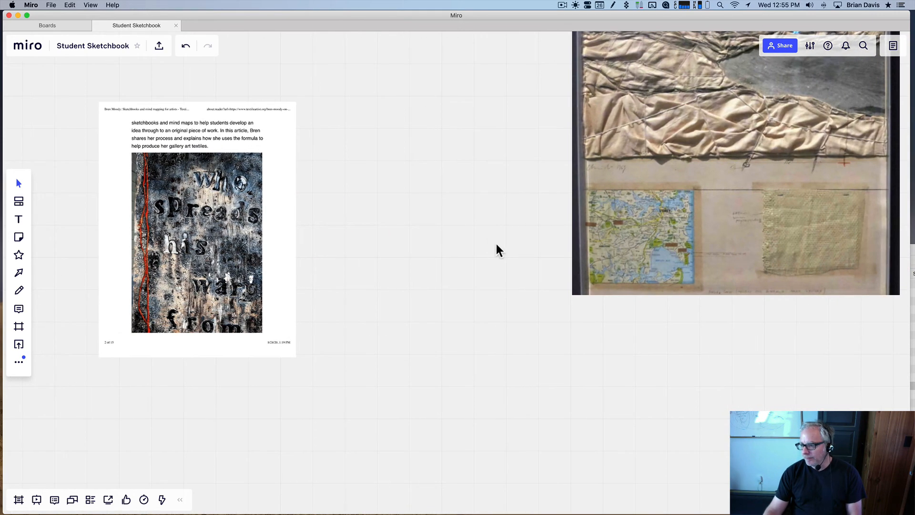
scroll(508, 269, up, 1)
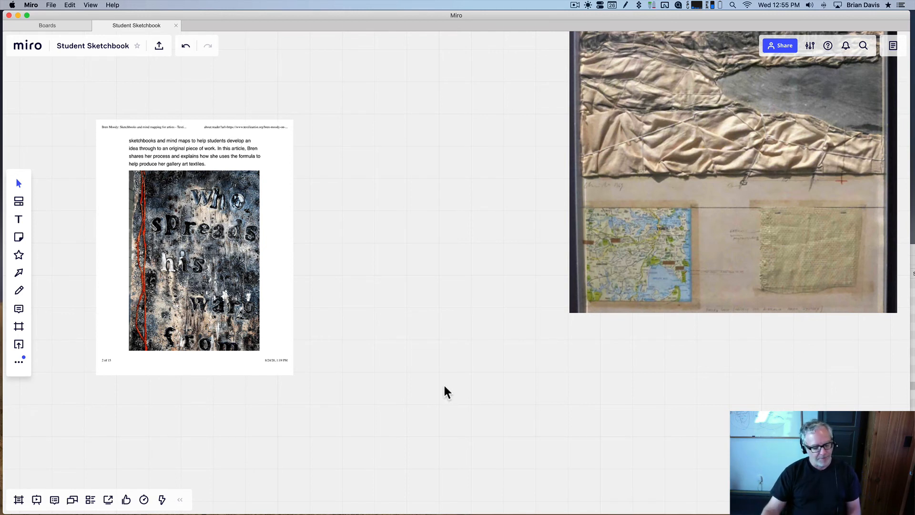
scroll(446, 391, down, 3)
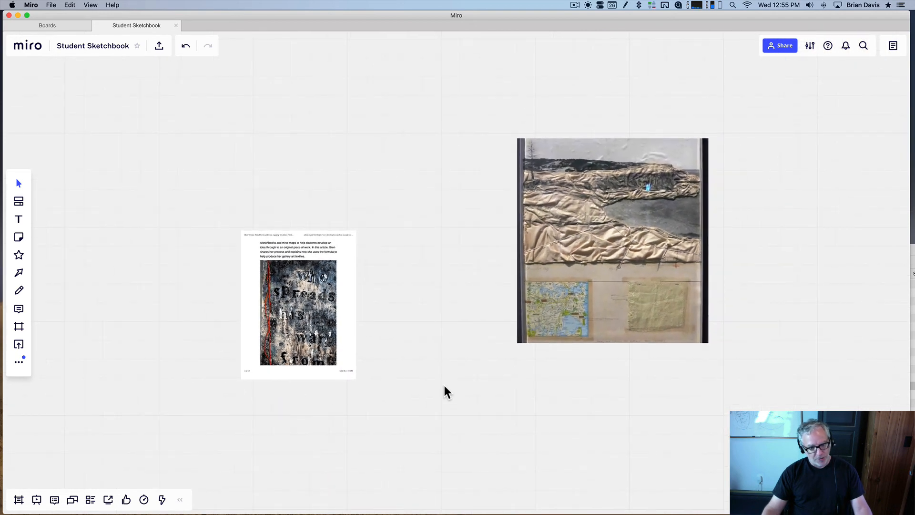
scroll(446, 392, down, 3)
scroll(445, 390, down, 3)
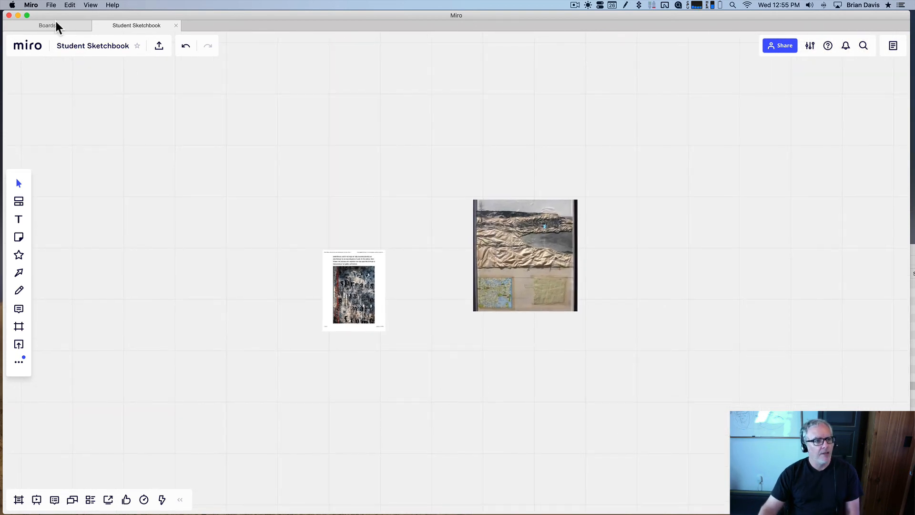
Open the Sketchbook Example board and look over its Planes Assignment frame, including the Seralized Planes Inspiration heading and connected images
click(47, 25)
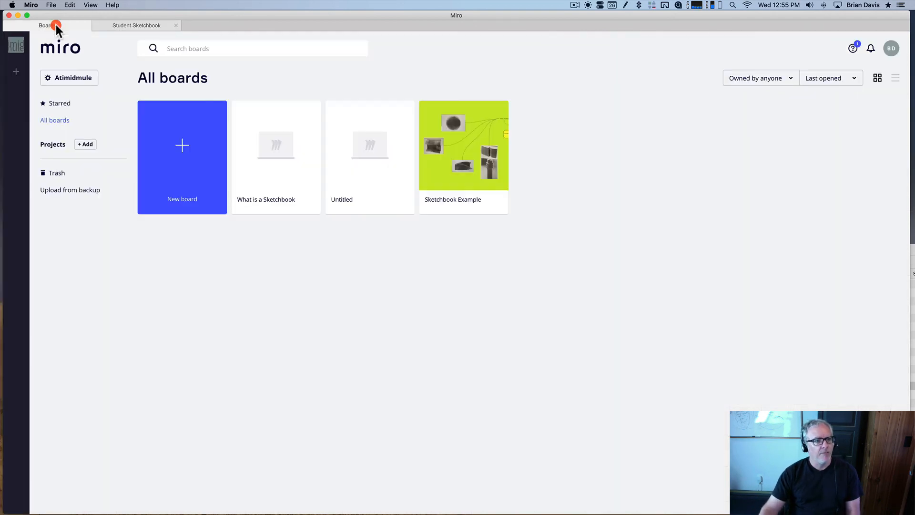
click(472, 155)
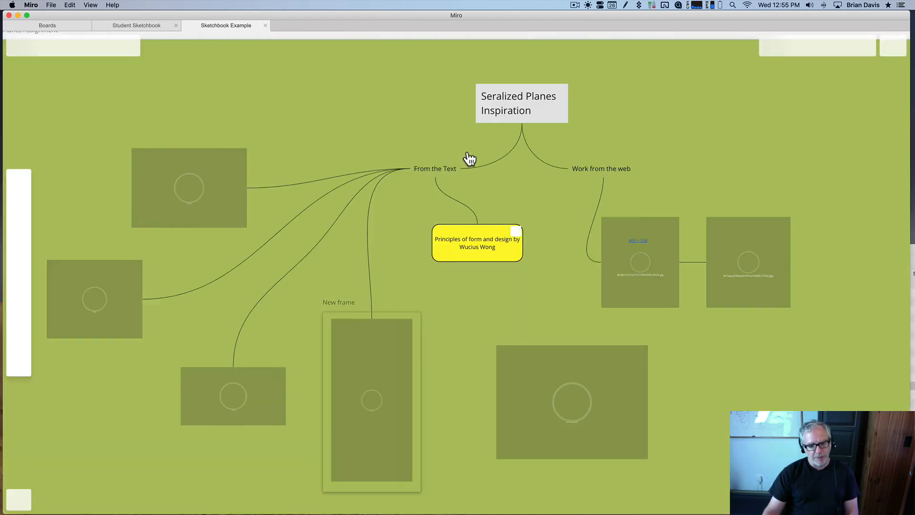
scroll(509, 196, down, 5)
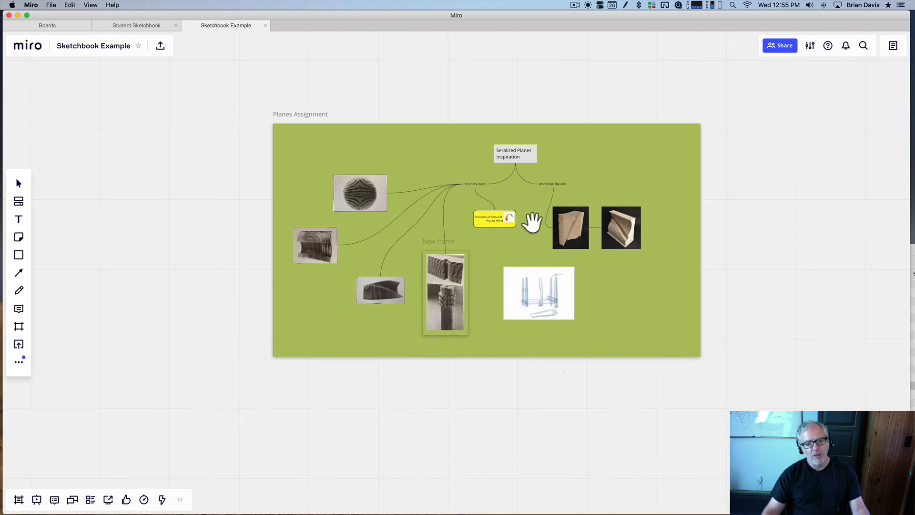
click(628, 103)
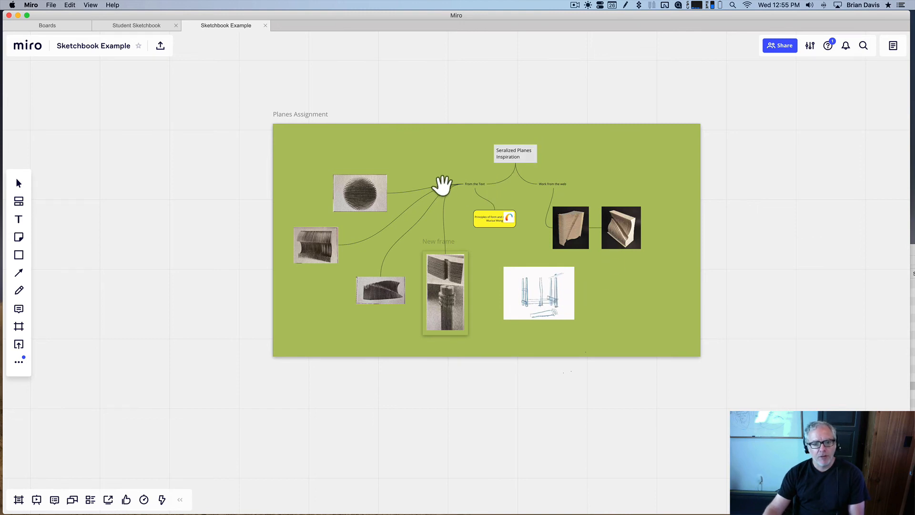
scroll(500, 181, up, 5)
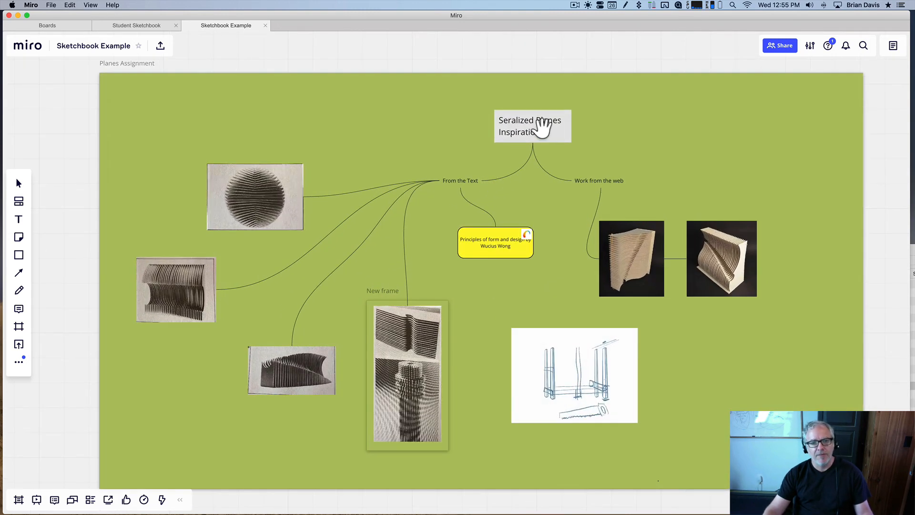
click(543, 128)
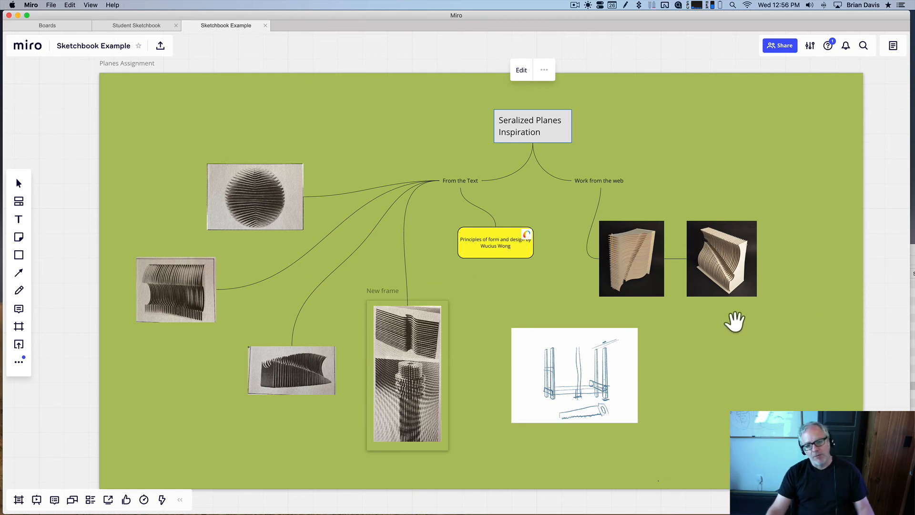
scroll(734, 322, down, 3)
scroll(734, 321, right, 3)
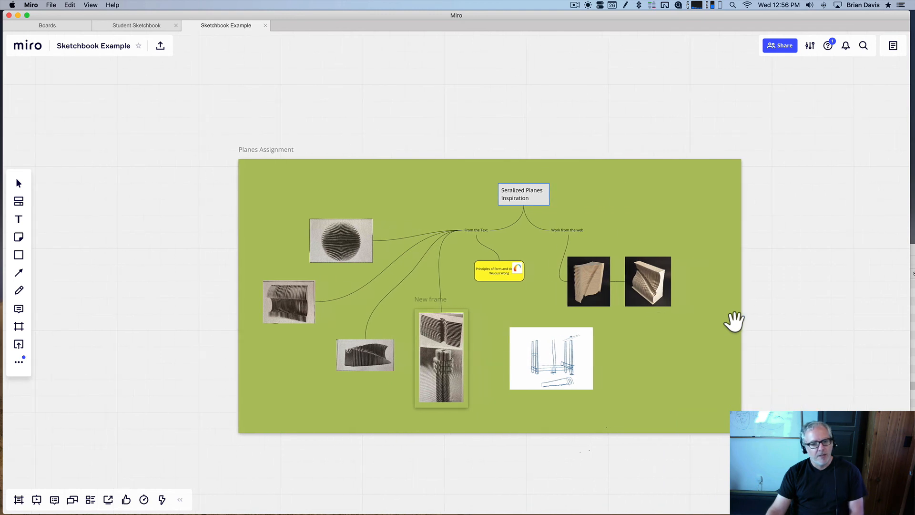
scroll(732, 321, down, 2)
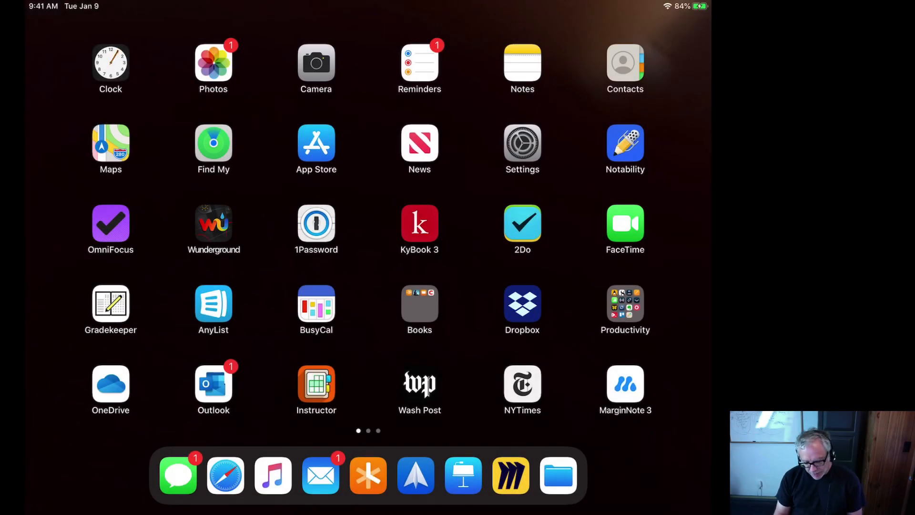
Switch to Miro on the iPad, leave the What is a Sketchbook board and open the Student Sketchbook board
click(511, 475)
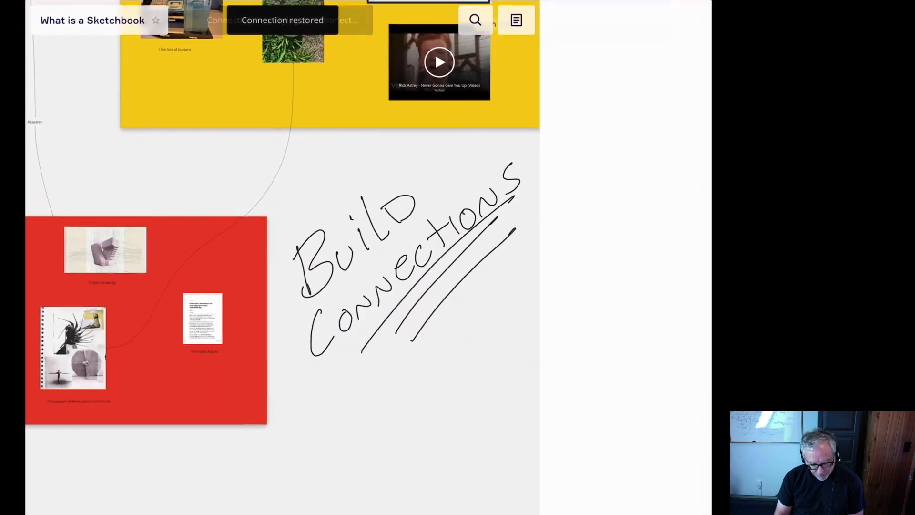
scroll(368, 258, down, 5)
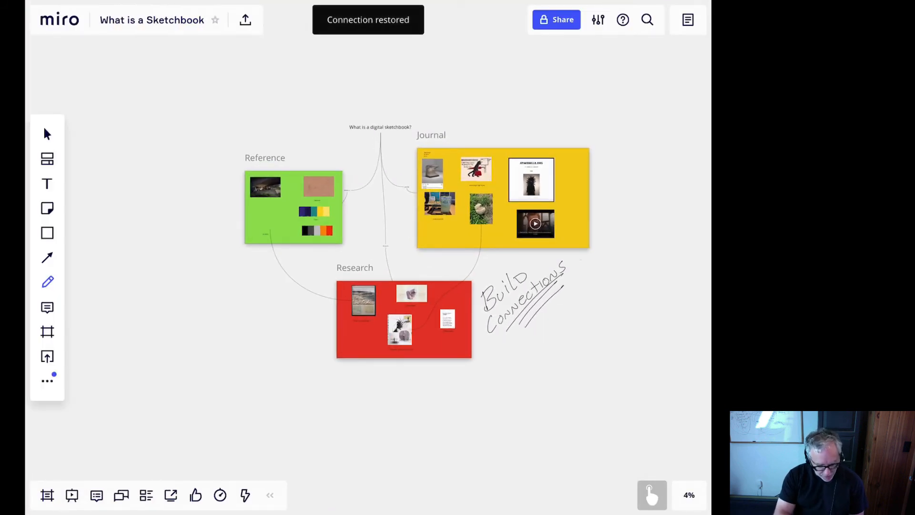
click(60, 20)
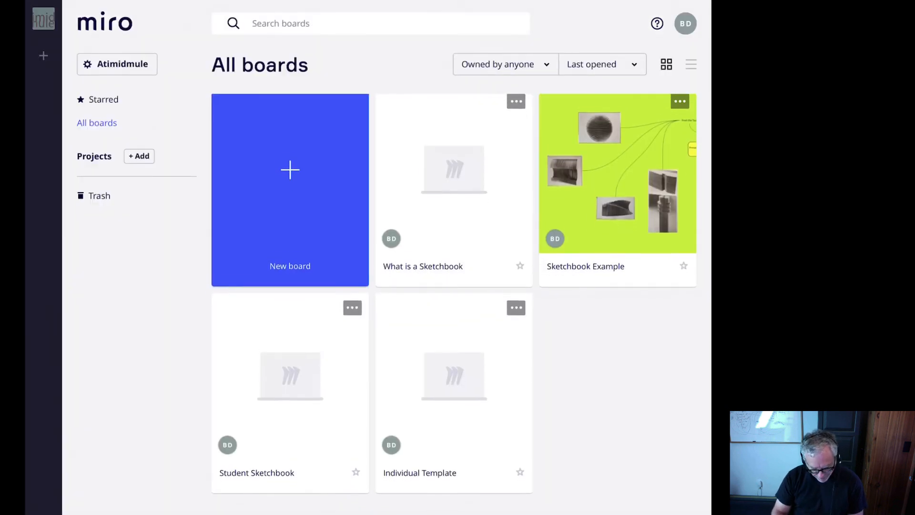
click(618, 179)
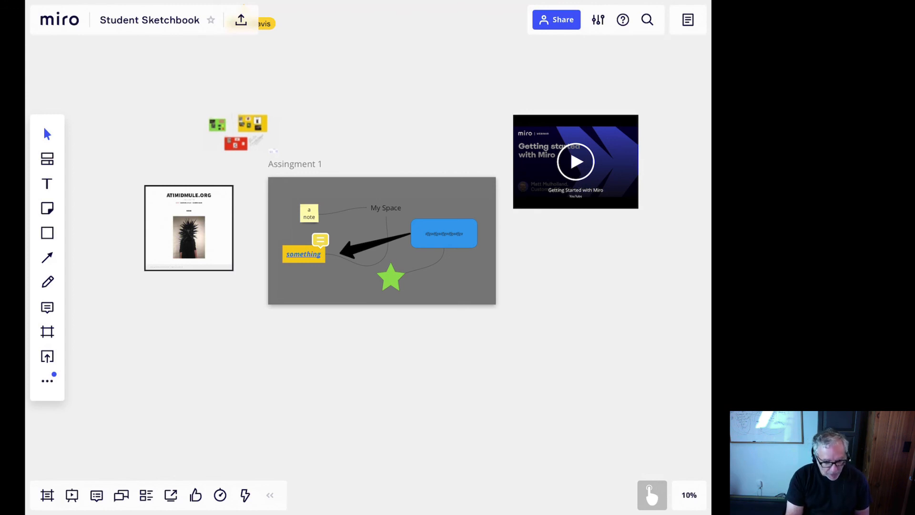
Handwrite "This is a note" with a blue pen below the Assingment 1 frame
key(p)
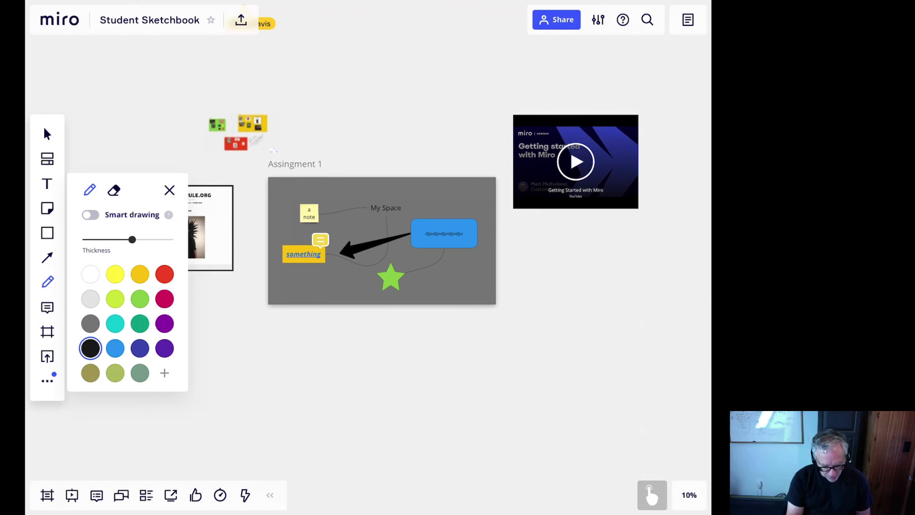
click(115, 348)
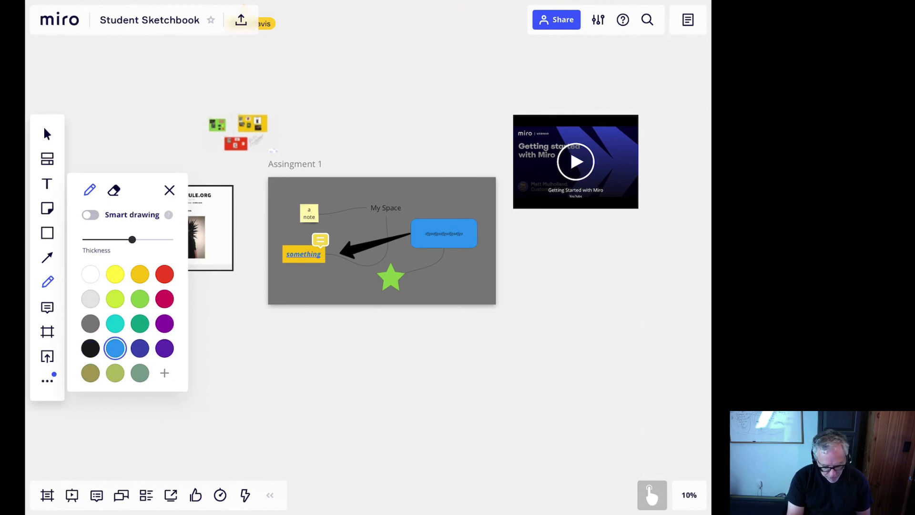
mouse_move(132, 239)
mouse_down()
mouse_move(106, 239)
mouse_move(132, 239)
mouse_up()
drag(232, 334, 239, 334)
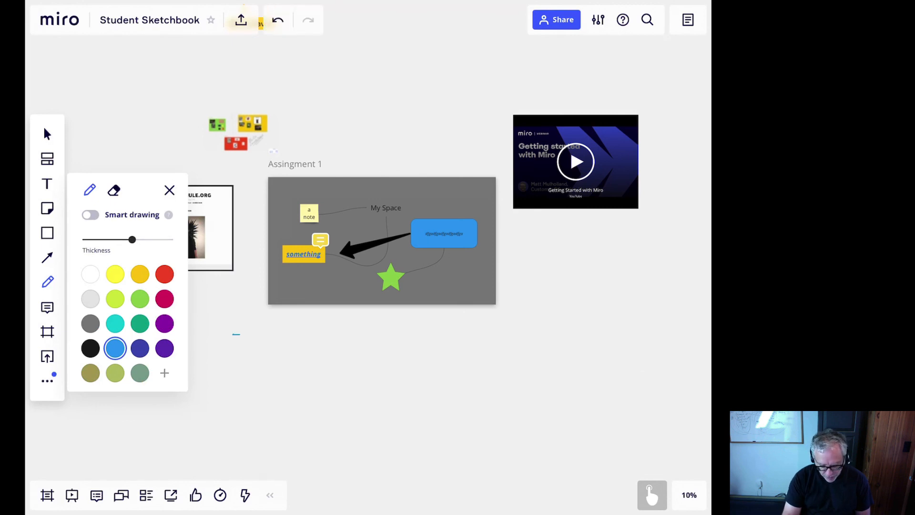
drag(264, 358, 271, 391)
mouse_move(253, 373)
mouse_down()
mouse_move(284, 340)
mouse_move(300, 383)
mouse_move(309, 379)
mouse_up()
mouse_move(325, 355)
mouse_down()
mouse_move(321, 378)
mouse_move(345, 363)
mouse_up()
drag(364, 341, 352, 369)
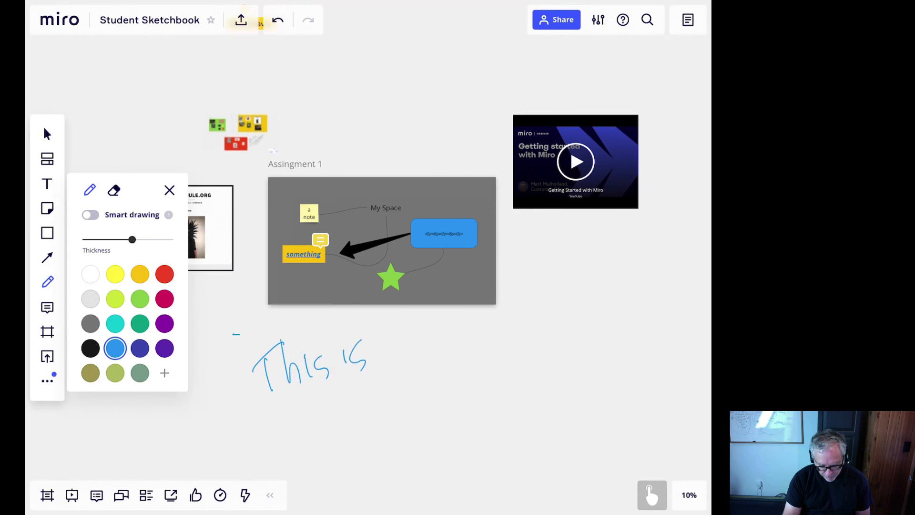
drag(336, 427, 348, 410)
mouse_move(374, 395)
mouse_down()
mouse_move(381, 413)
mouse_move(398, 376)
mouse_up()
mouse_move(406, 334)
mouse_down()
mouse_move(431, 381)
mouse_move(427, 352)
mouse_up()
mouse_move(437, 358)
mouse_down()
mouse_move(456, 334)
mouse_move(464, 366)
mouse_up()
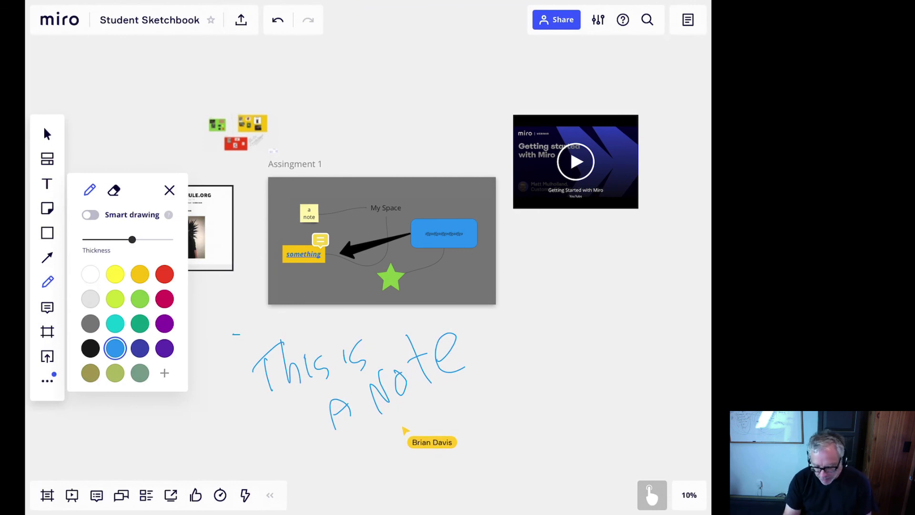
Scribble blue pen strokes over the frame and the video, erase them and leave the drawing tools
mouse_move(539, 260)
mouse_down()
mouse_move(529, 279)
mouse_move(567, 301)
mouse_move(516, 237)
mouse_move(477, 215)
mouse_move(569, 89)
mouse_move(613, 328)
mouse_up()
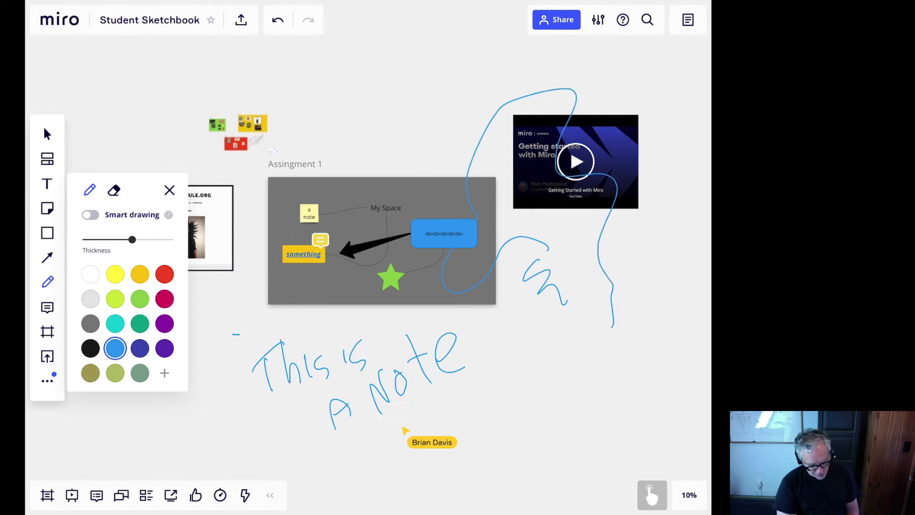
click(114, 190)
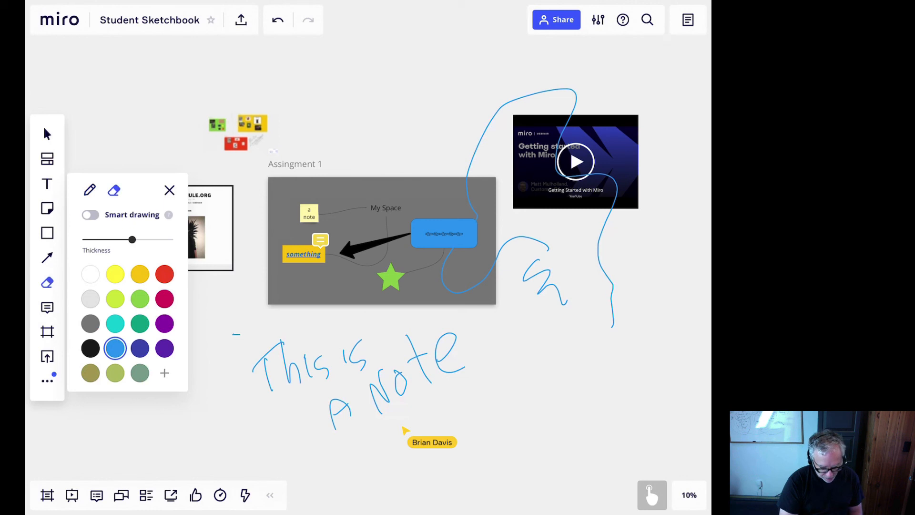
drag(610, 267, 530, 287)
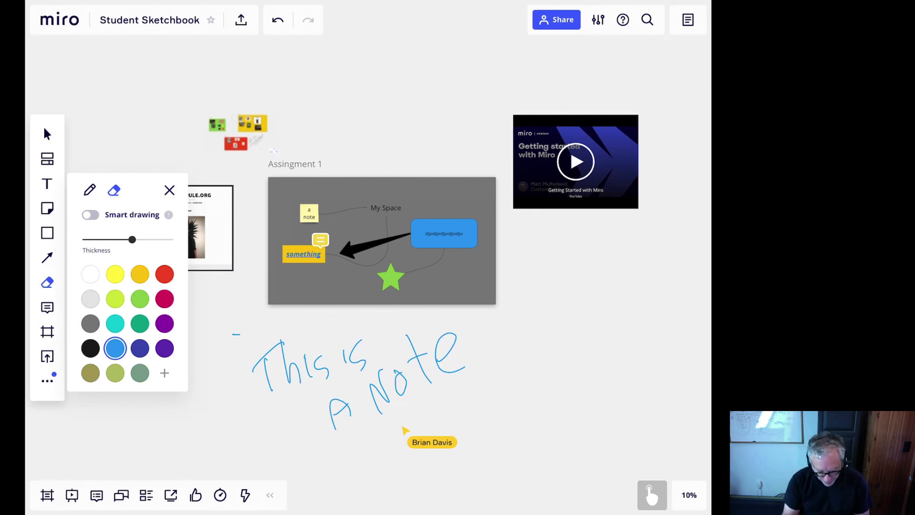
key(Escape)
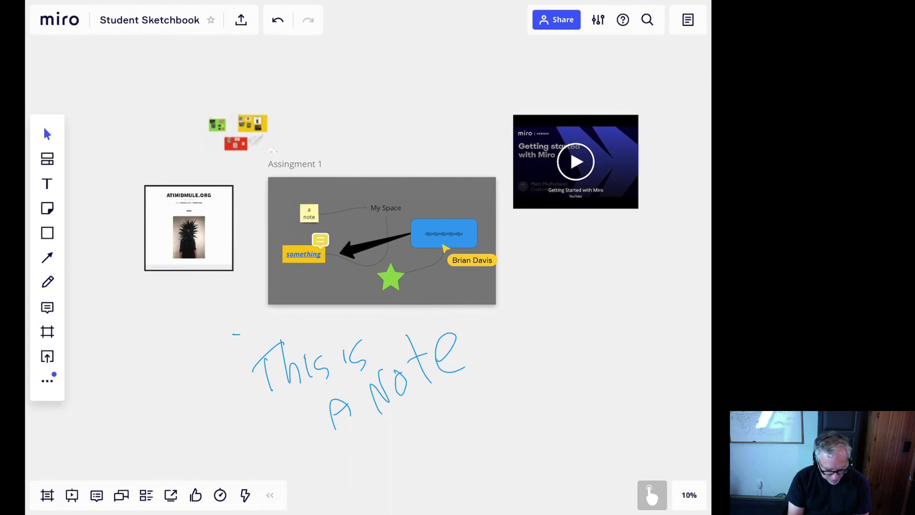
Take a photo of the desk with the device camera and add it to the board
click(48, 356)
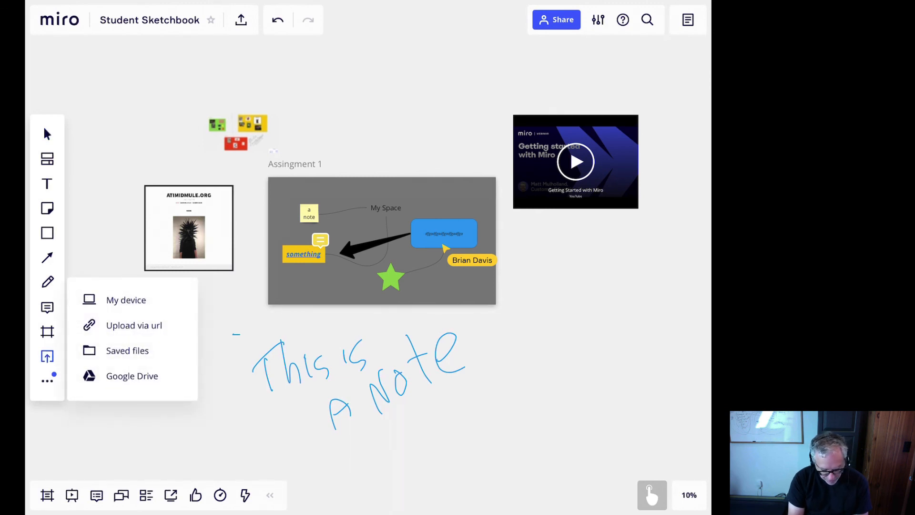
click(126, 299)
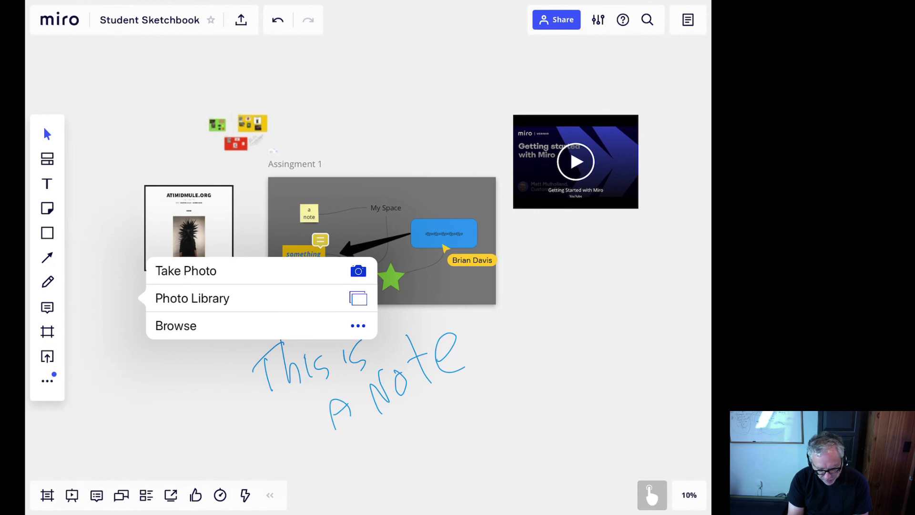
click(186, 271)
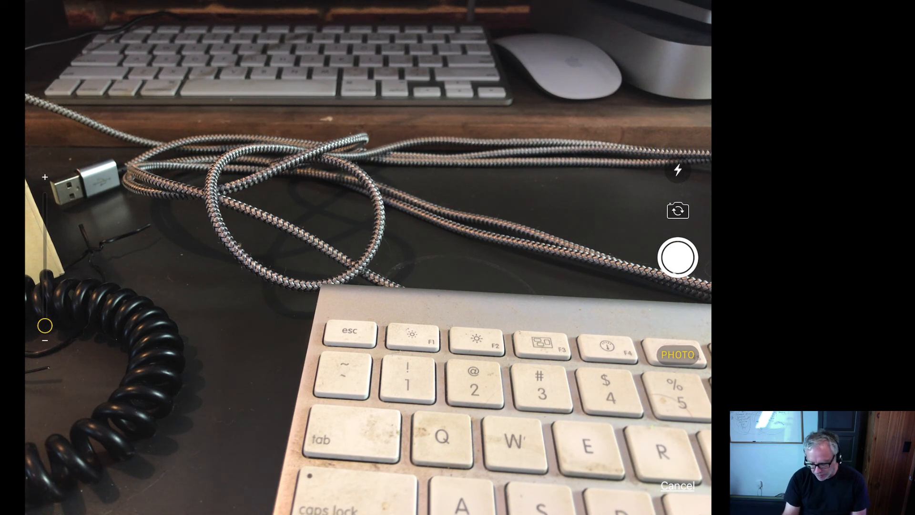
click(677, 257)
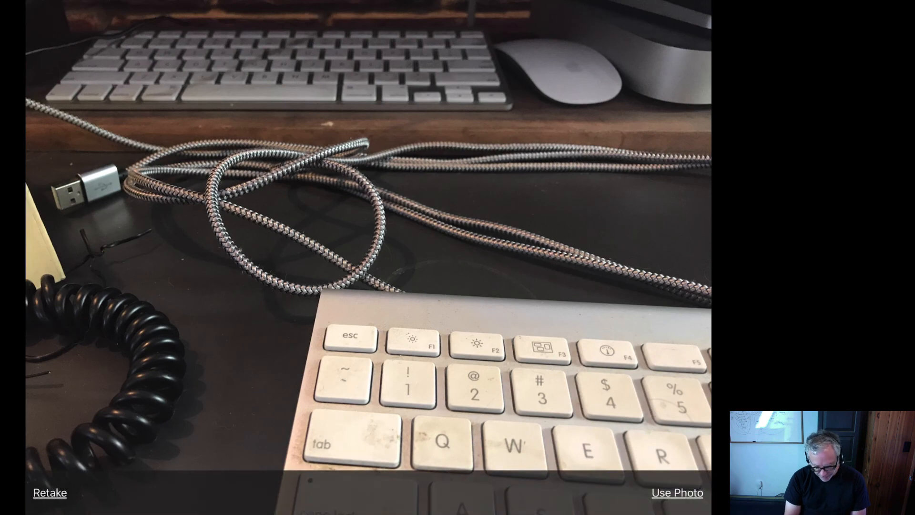
click(677, 492)
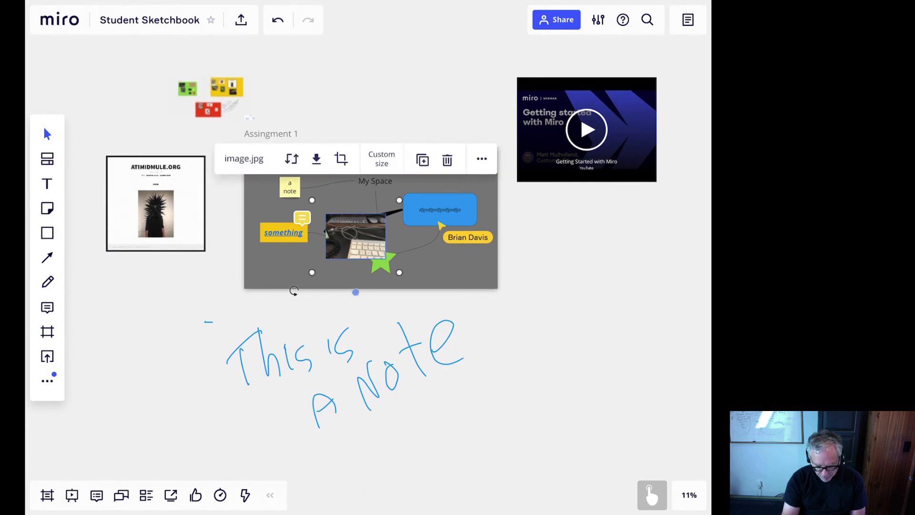
Move the desk photo above the Assingment 1 frame, enlarge it to about twice its width and deselect it
drag(355, 236, 345, 72)
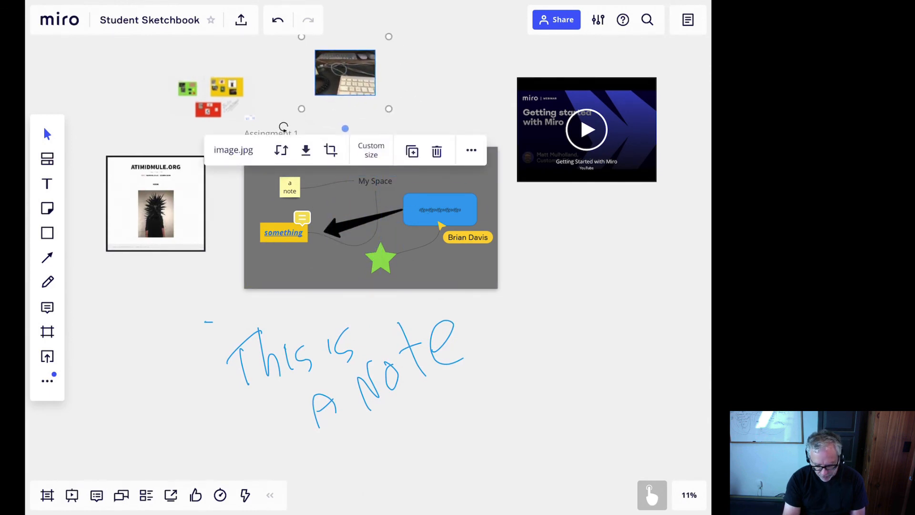
drag(388, 108, 385, 80)
click(562, 267)
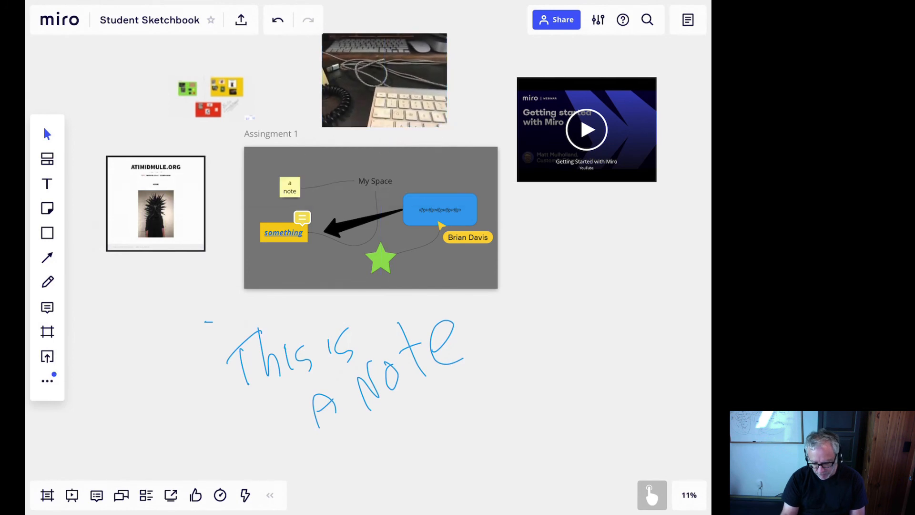